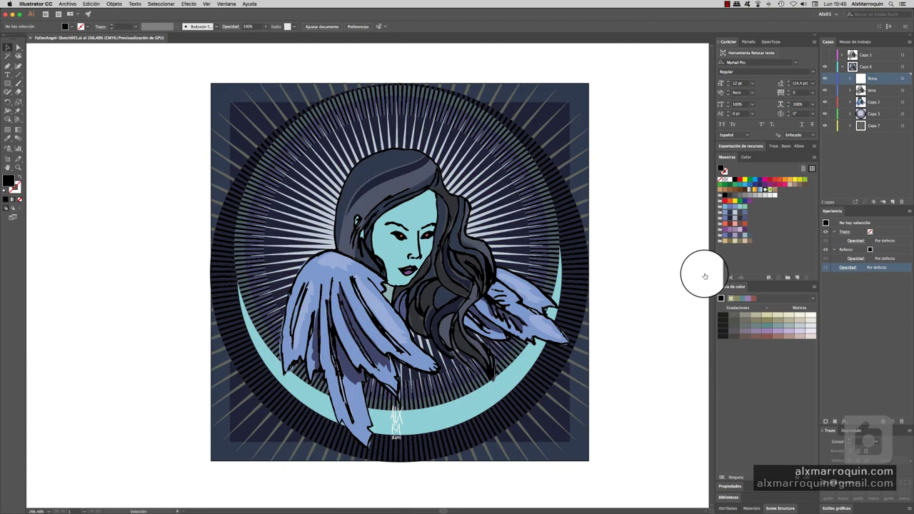
Toggle layer visibility to compare the black line-art sketch with the full-colour artwork
left_click(827, 59)
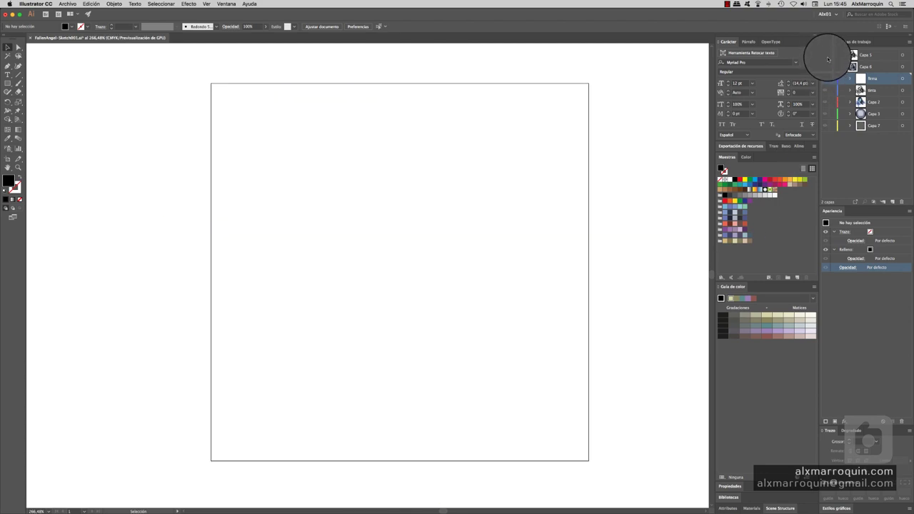
left_click(825, 59)
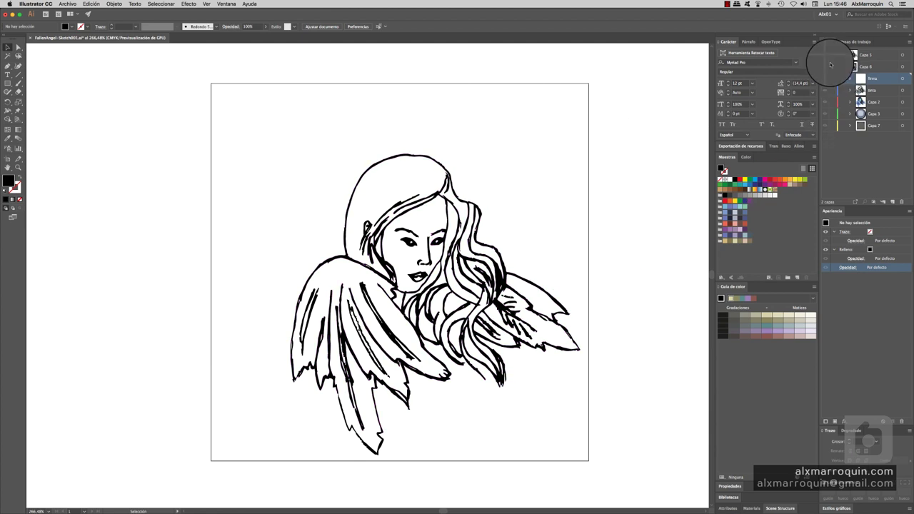
left_click(826, 66)
left_click(830, 73)
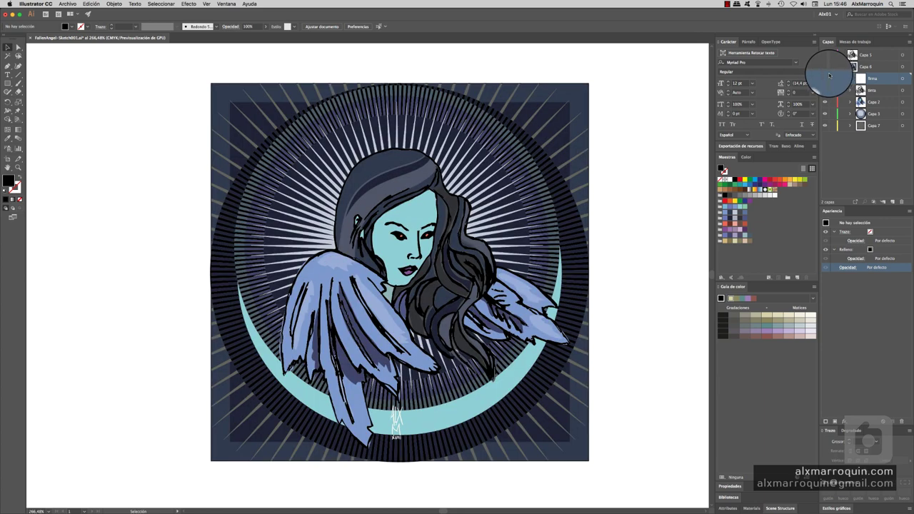
Hide the background, sunburst circle and colour-fill layers, then select the angel line-art group
left_click(827, 126)
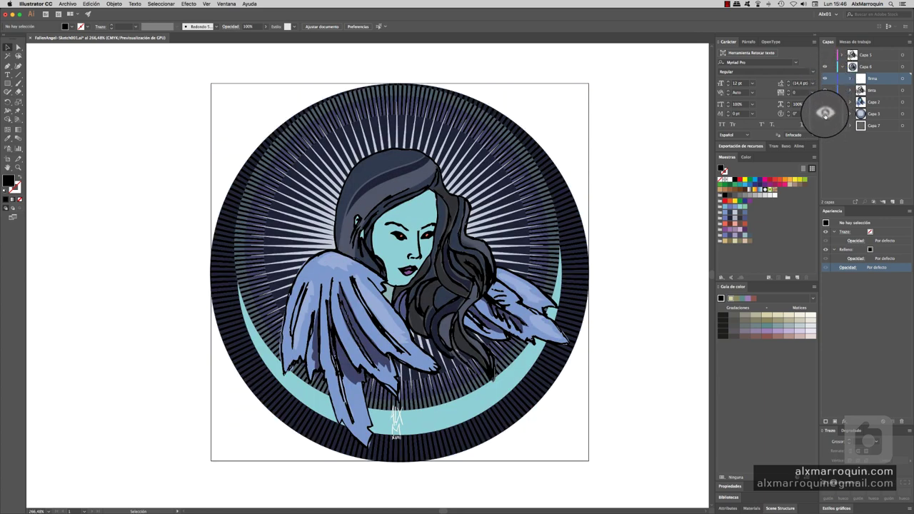
left_click(826, 113)
left_click(826, 101)
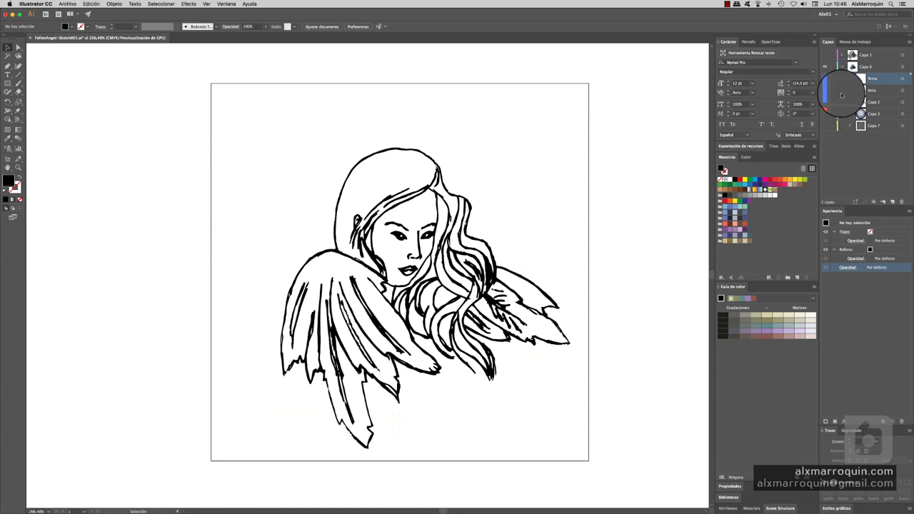
left_click(826, 102)
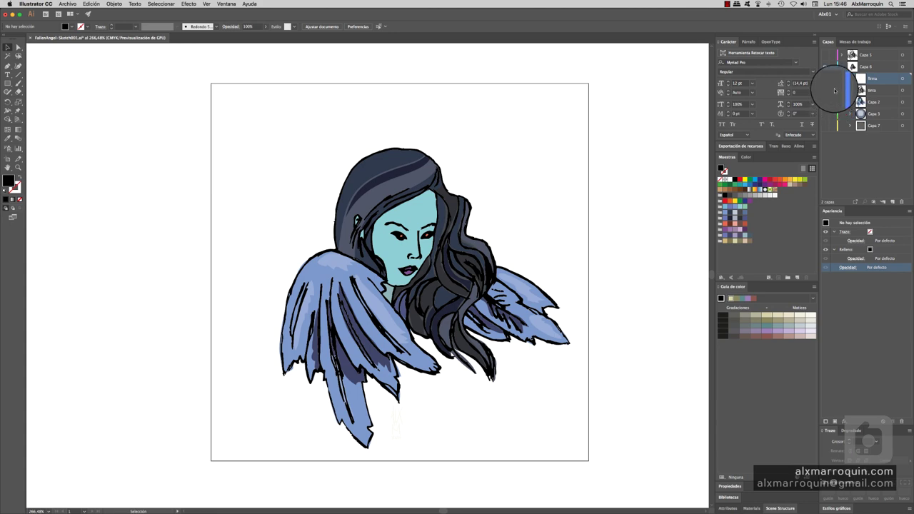
left_click(834, 71, "alt")
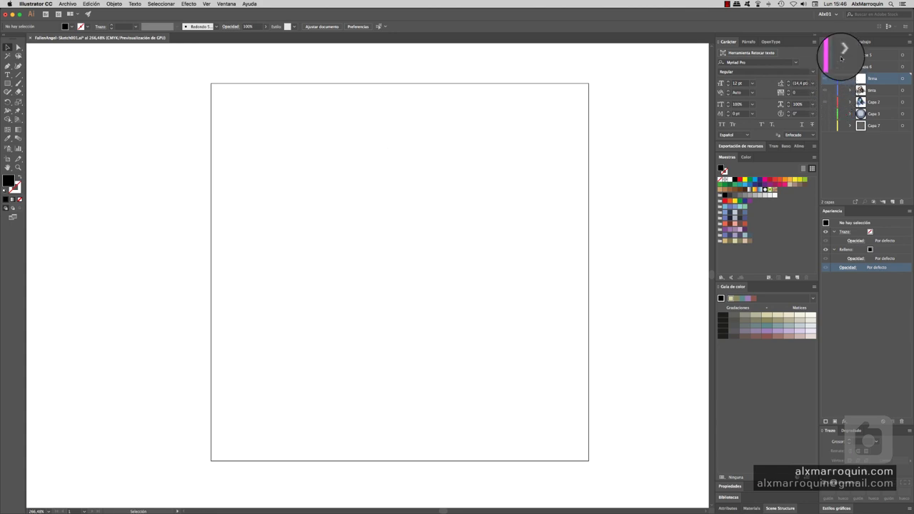
left_click(830, 59, "alt")
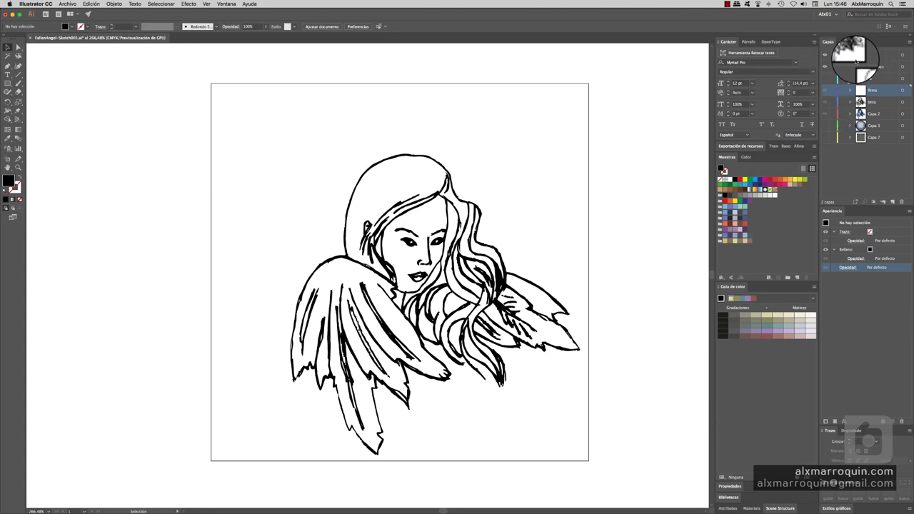
left_click(471, 236)
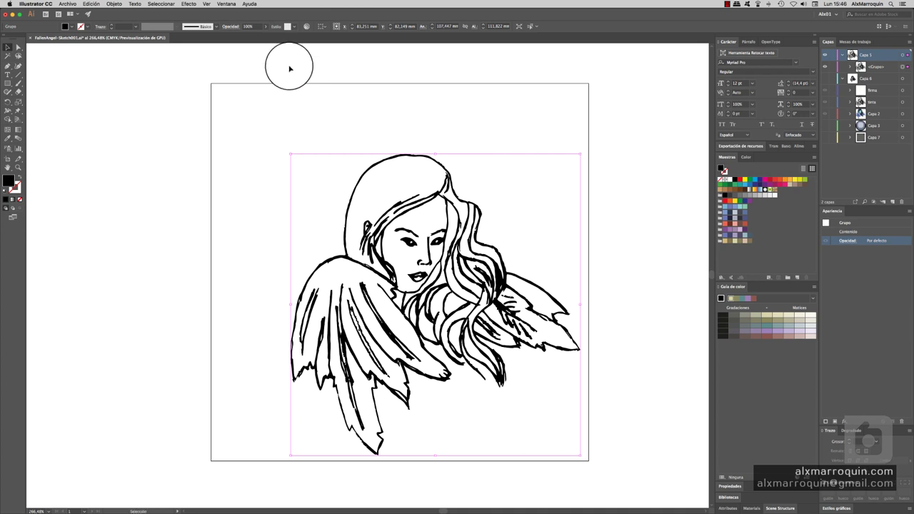
Align the angel line art to the artboard's vertical and horizontal centres, then deselect it
left_click(226, 3)
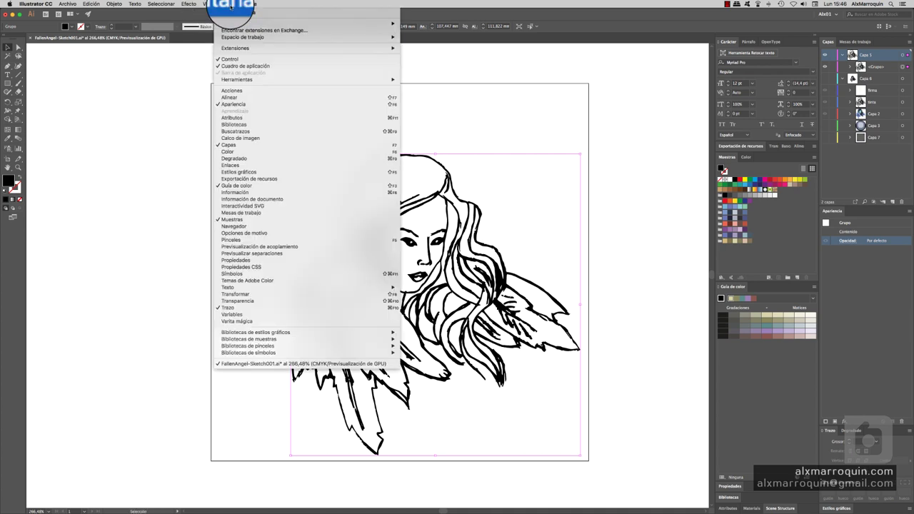
left_click(236, 98)
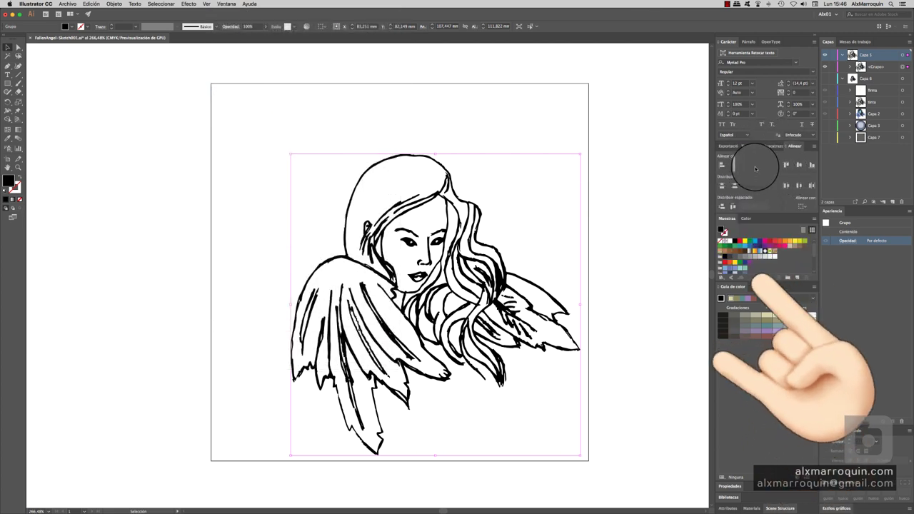
left_click(803, 206)
left_click(811, 230)
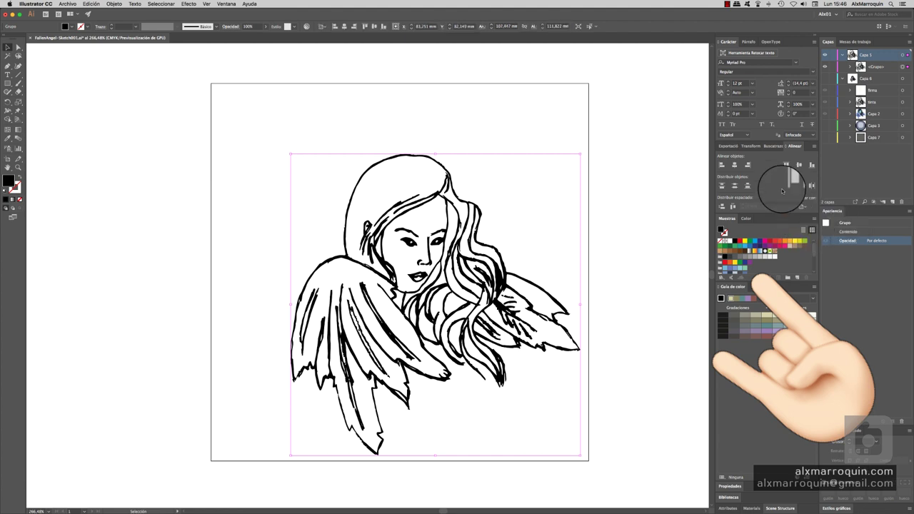
left_click(799, 164)
left_click(735, 165)
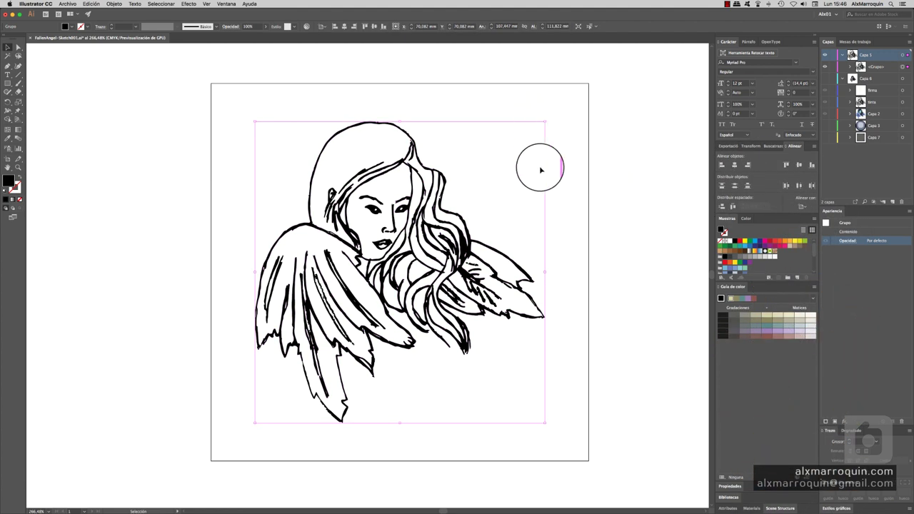
left_click(343, 190)
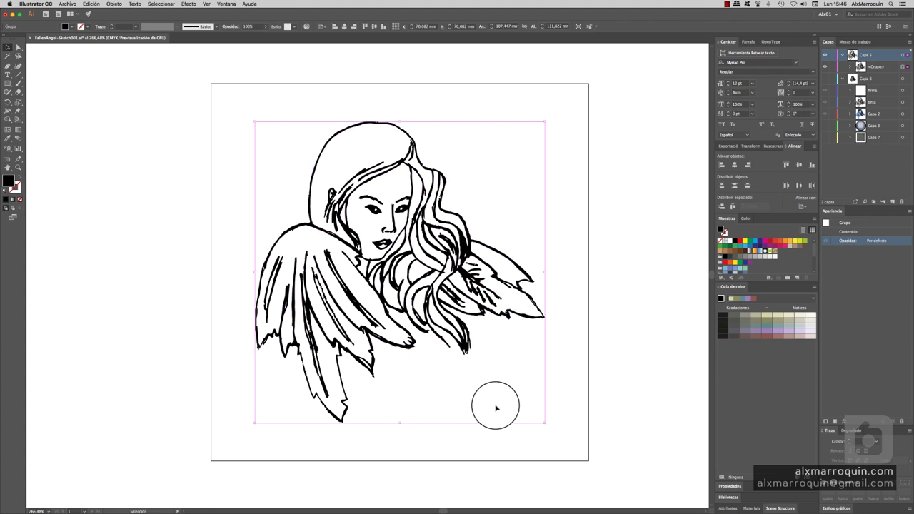
left_click(635, 166)
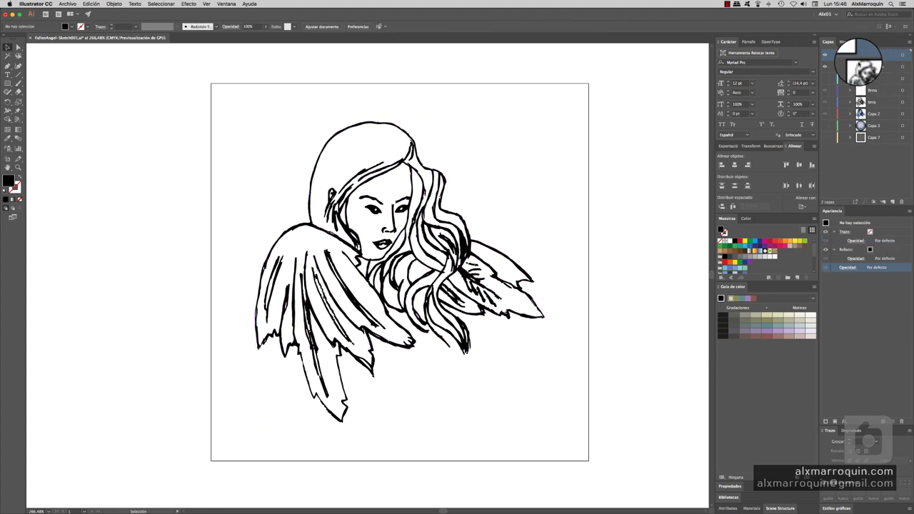
Add a new layer and rename the top layer 'Linea'
left_click(892, 203)
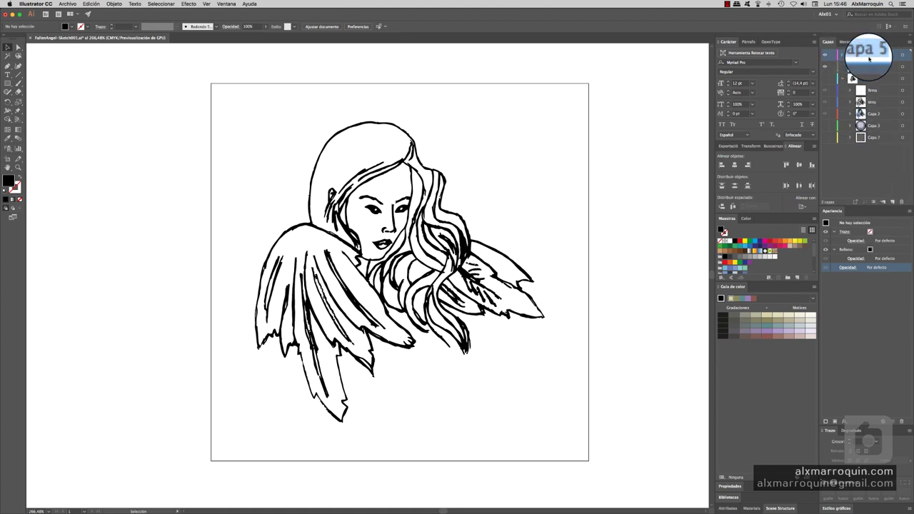
double_click(867, 56)
type("l")
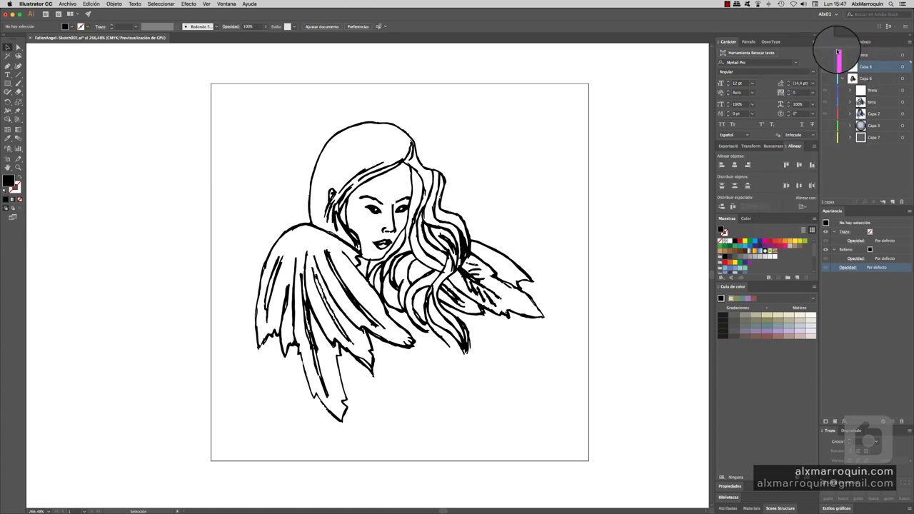
Check the coloured reference artwork, then restore the line art with Capa 8 targeted
left_click(826, 67)
left_click(826, 68, "alt")
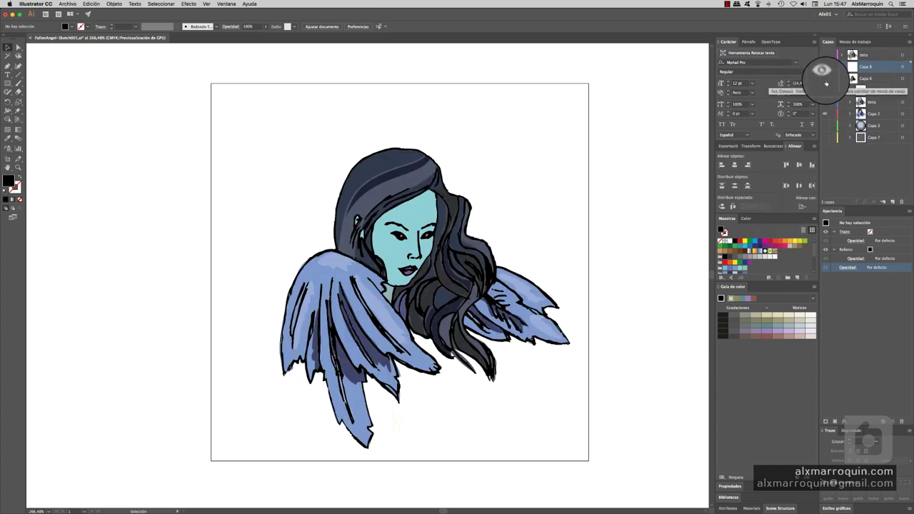
left_click(826, 68, "alt")
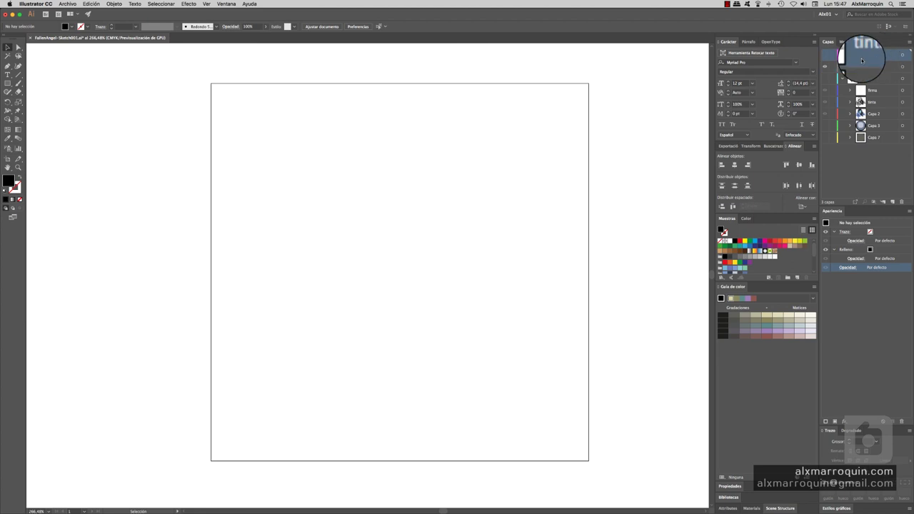
left_click(824, 56)
key("n")
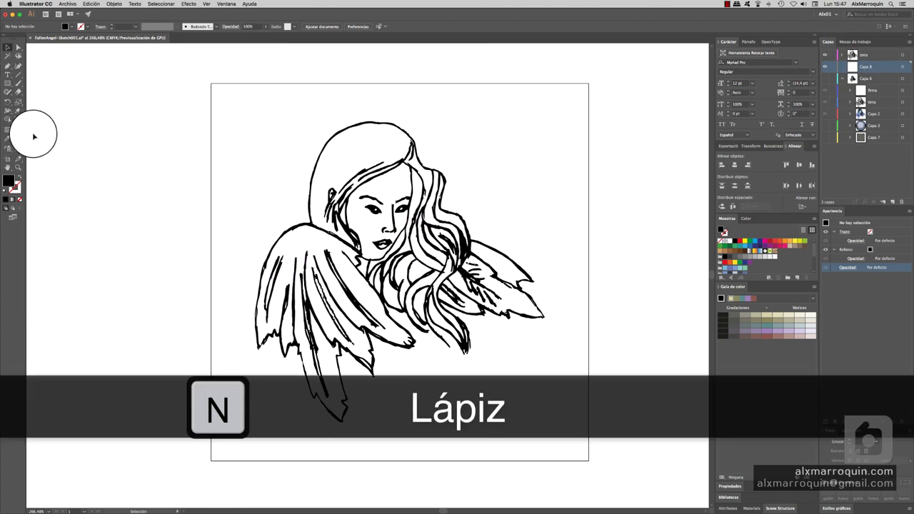
Switch to the Pencil tool, zoom in beside the angel's hair, and begin a freehand loop
left_click(8, 92)
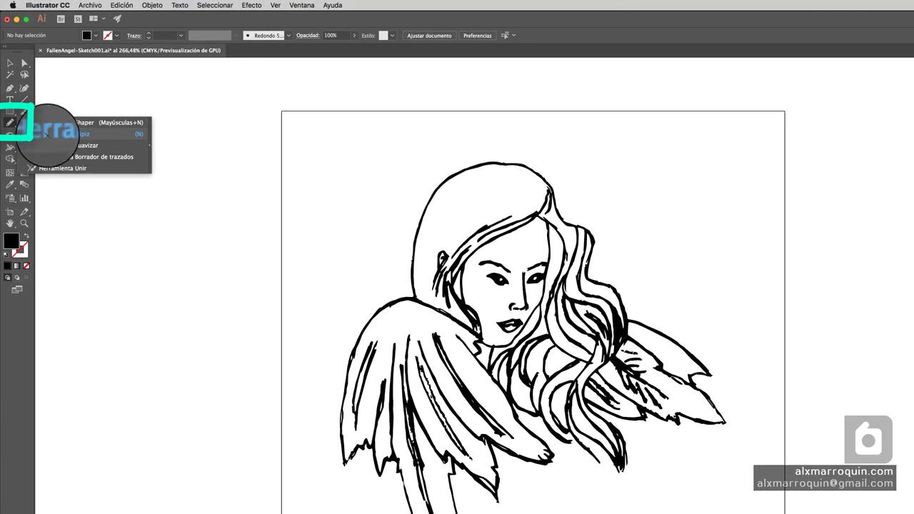
left_click(50, 135)
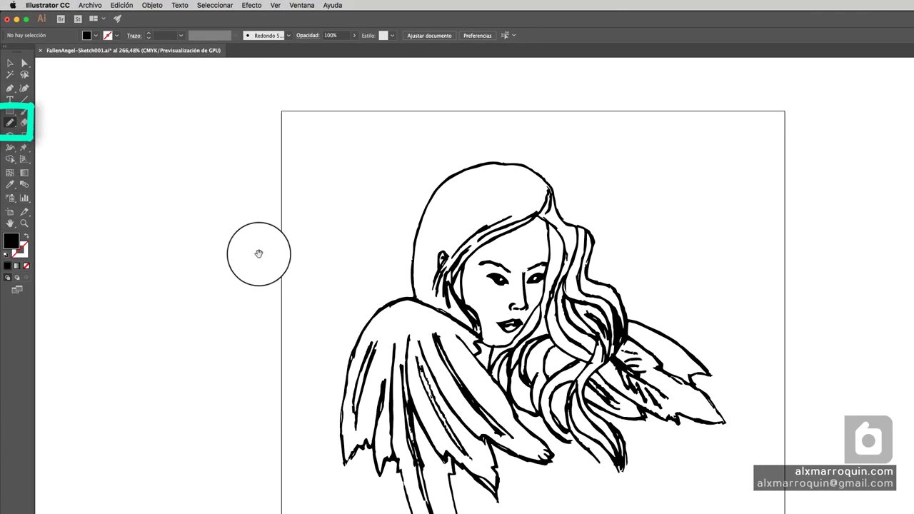
mouse_move(260, 251)
left_mouse_down()
mouse_move(540, 292)
mouse_move(463, 302)
mouse_move(325, 293)
left_mouse_up()
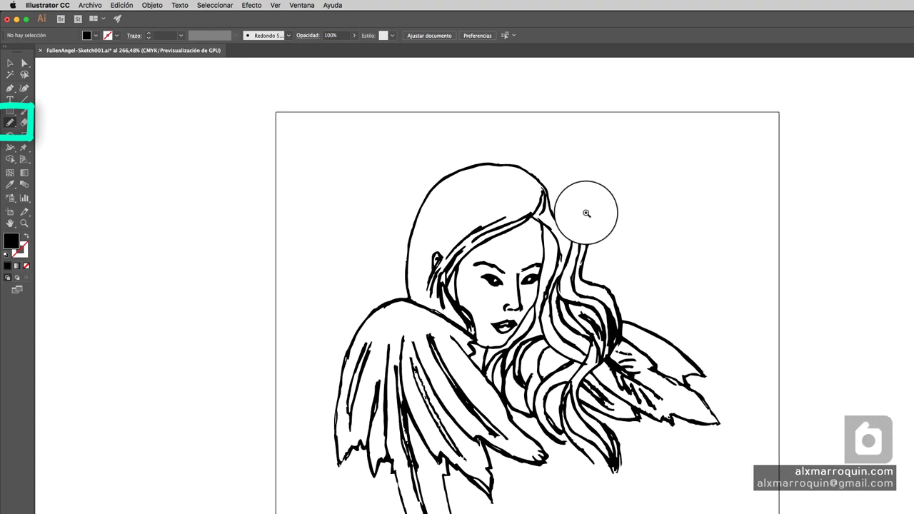
scroll(586, 210, "up", 5)
scroll(693, 306, "down", 5)
scroll(551, 367, "up", 3)
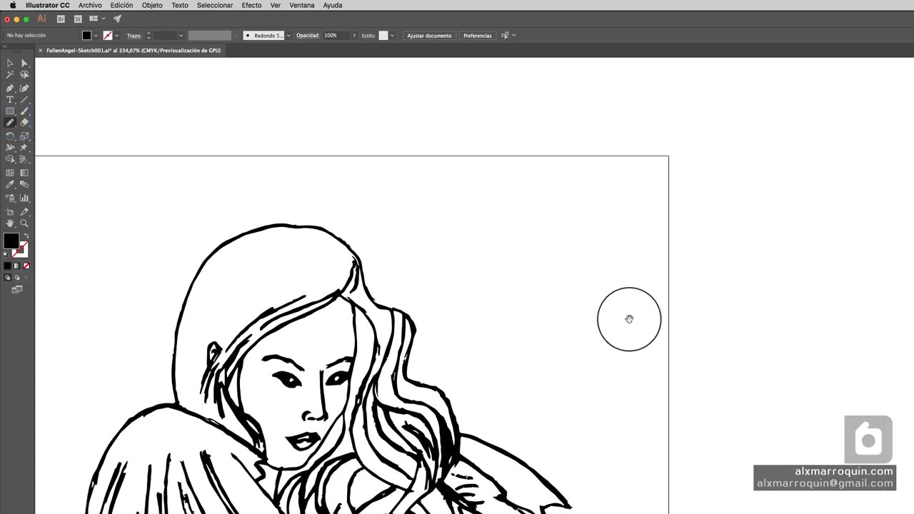
scroll(629, 318, "up", 3)
scroll(683, 359, "up", 3)
scroll(543, 278, "left", 2)
scroll(542, 278, "down", 1)
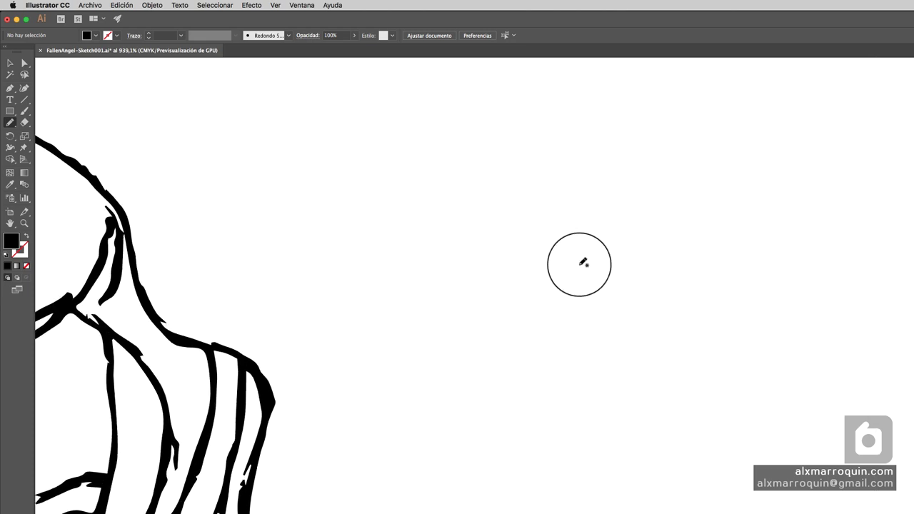
mouse_move(571, 349)
left_mouse_down()
mouse_move(691, 374)
mouse_move(584, 353)
left_mouse_up()
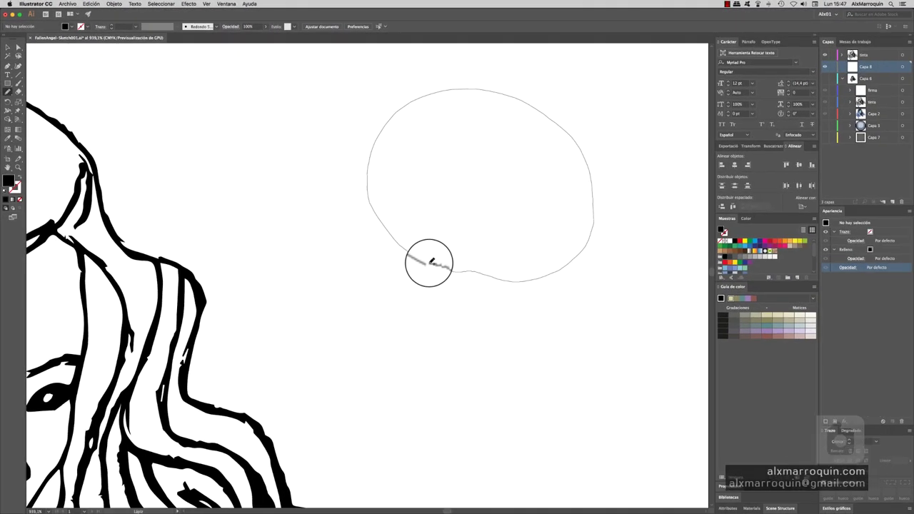
Close the loop into a blob filled grey-teal, then deselect it
left_click_drag(578, 350, 573, 351)
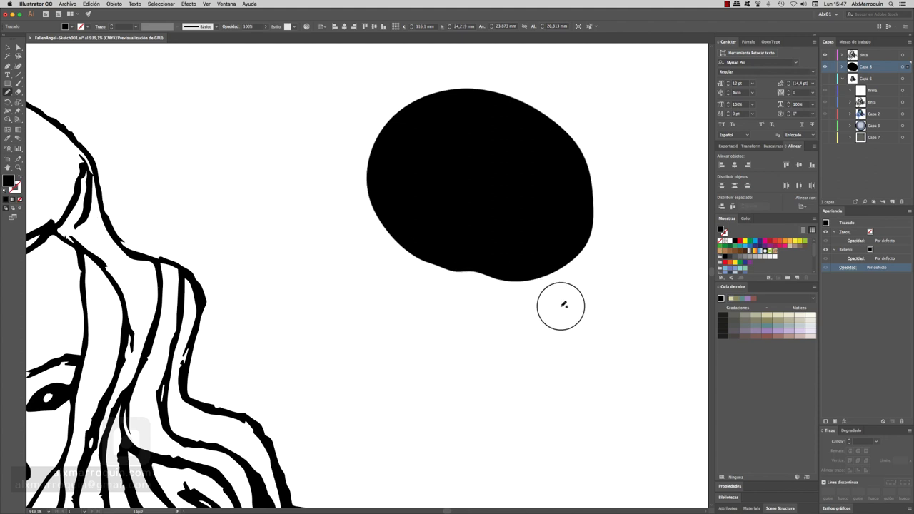
left_click(778, 326)
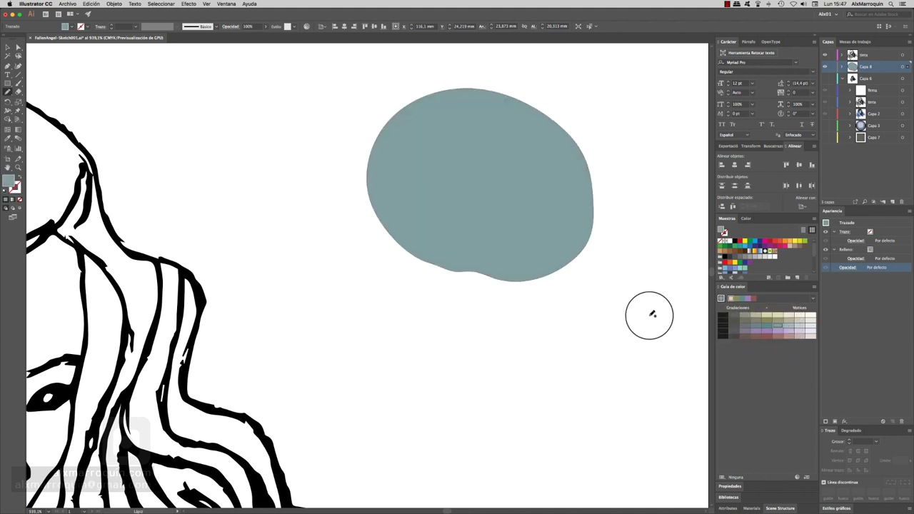
left_click(635, 359)
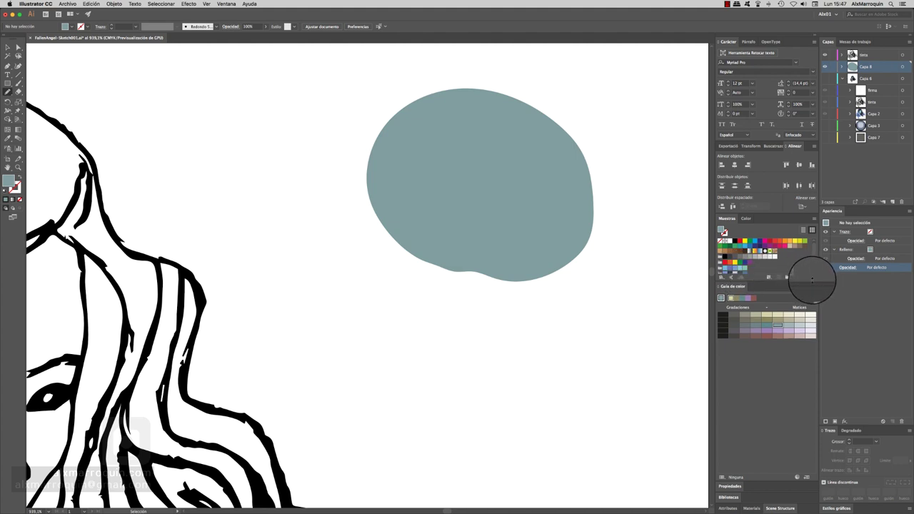
Draw two closed red blobs below the teal shape
left_click_drag(811, 282, 775, 375)
left_click(745, 285)
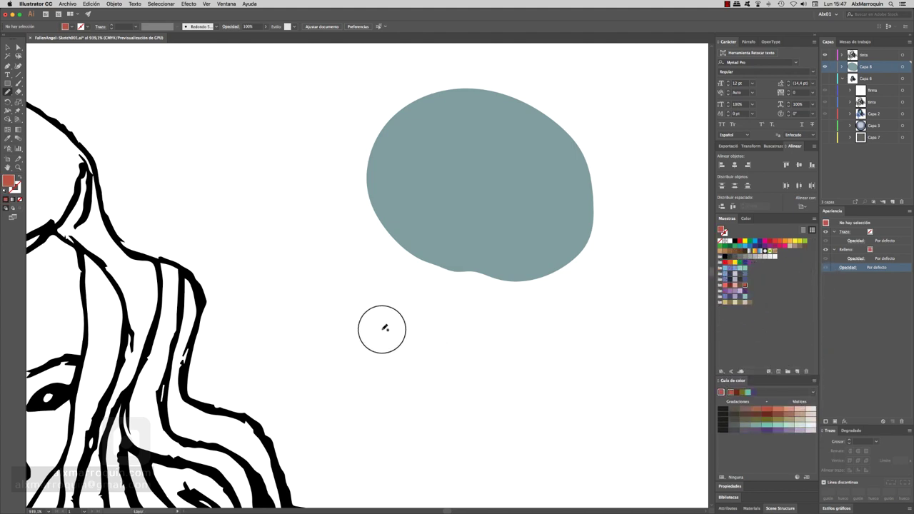
left_click_drag(382, 328, 523, 407)
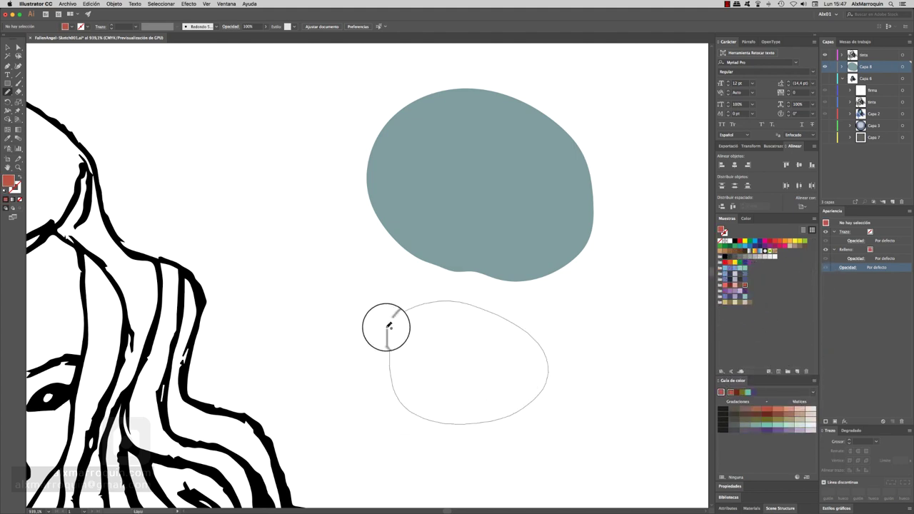
left_click_drag(388, 325, 390, 322)
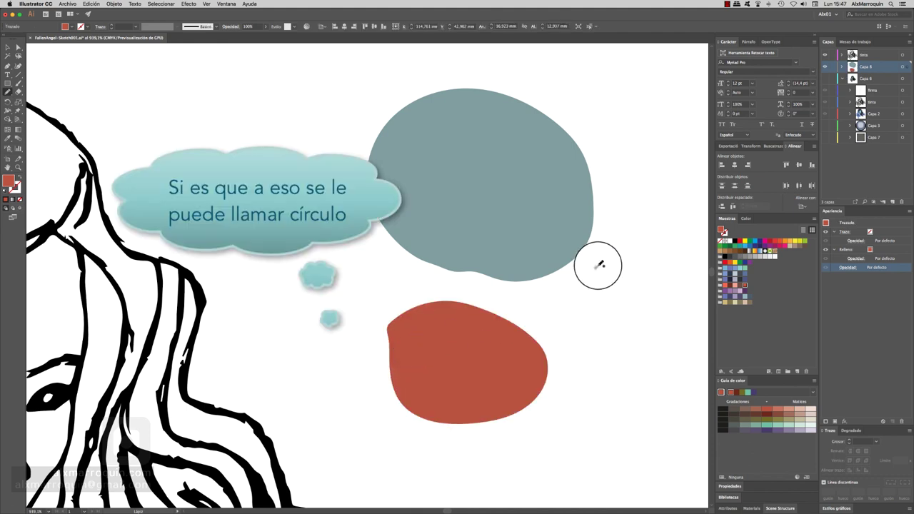
left_click_drag(598, 264, 569, 372)
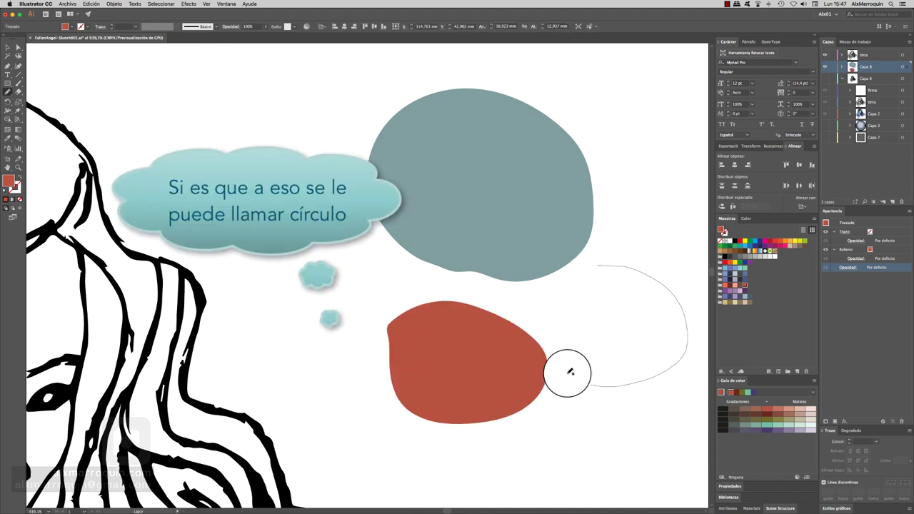
left_click_drag(554, 325, 553, 327)
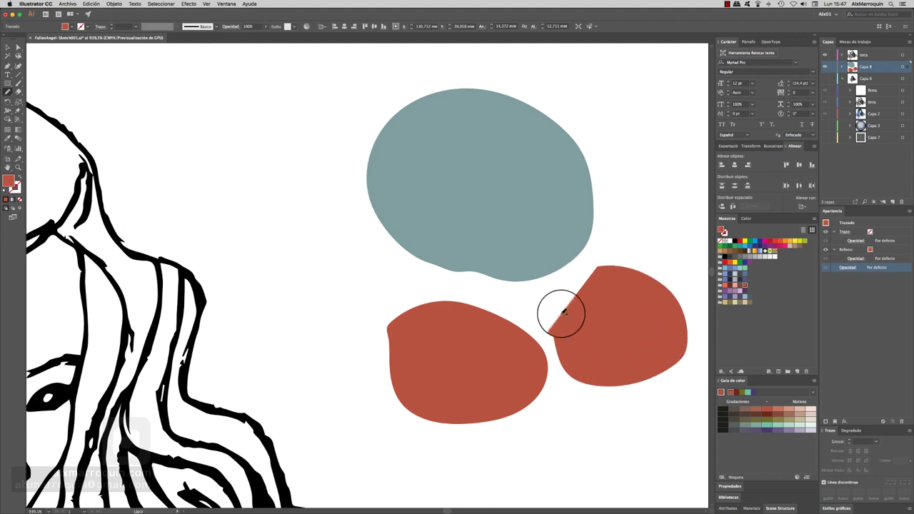
Redraw the top edge of the right red blob with the Pencil
key("v")
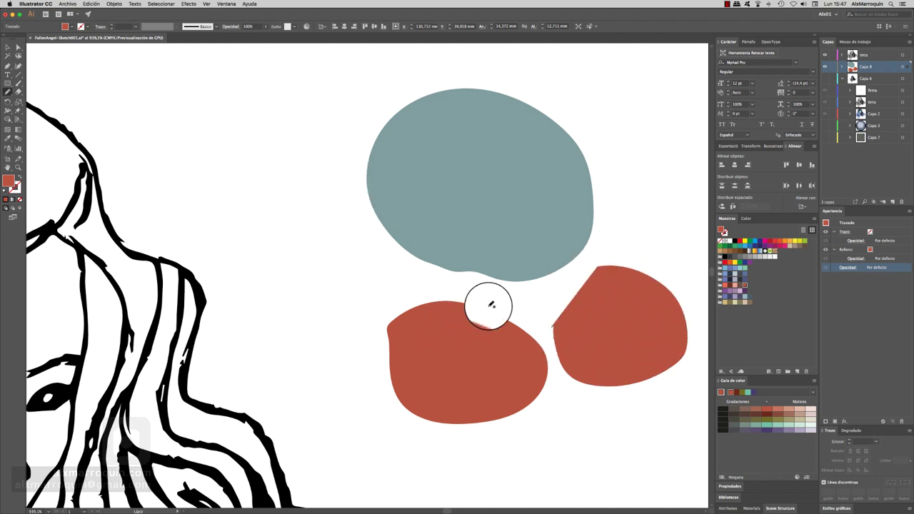
left_click(618, 282)
key("n")
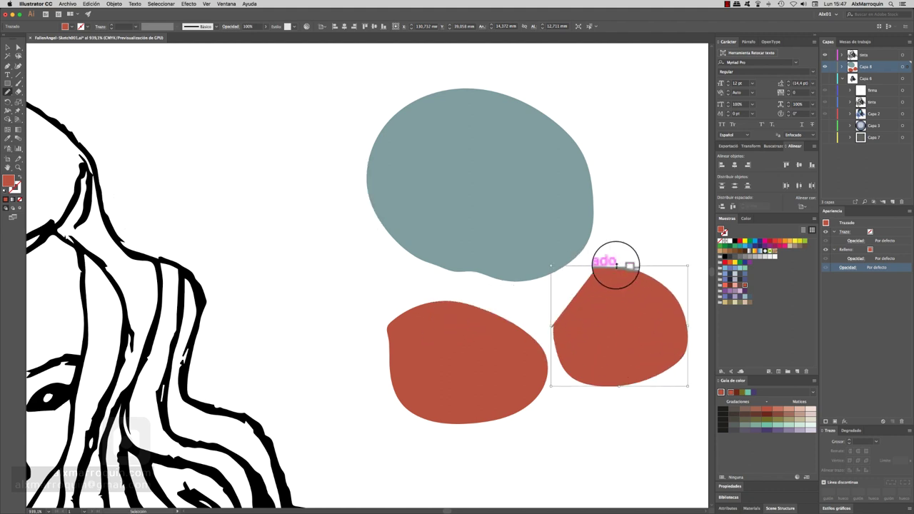
left_click_drag(603, 264, 624, 265)
key("v")
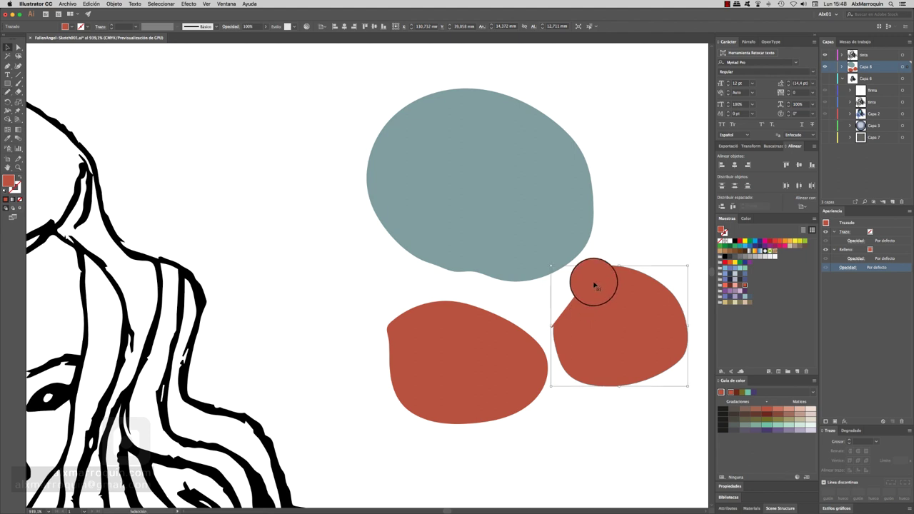
Give the right blob a 40 pt stroke, then thin it to 10 pt
left_click(135, 26)
left_click(144, 178)
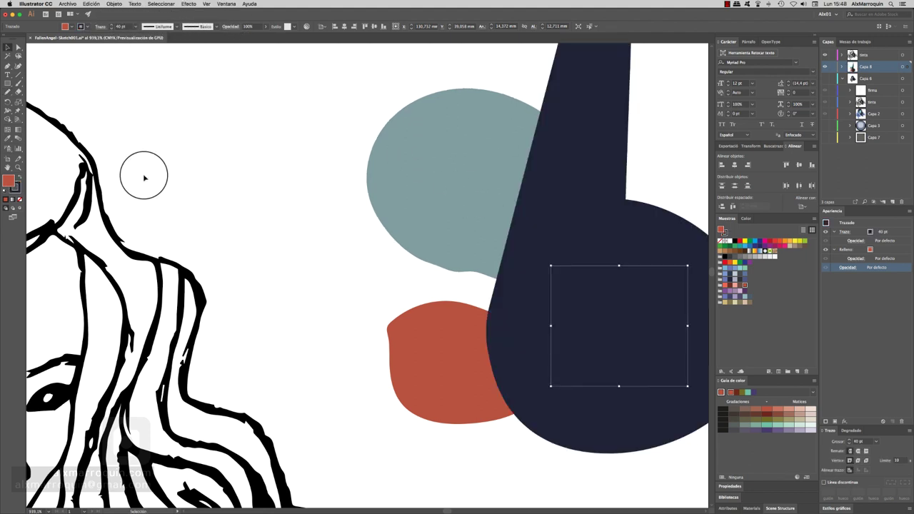
left_click(134, 27)
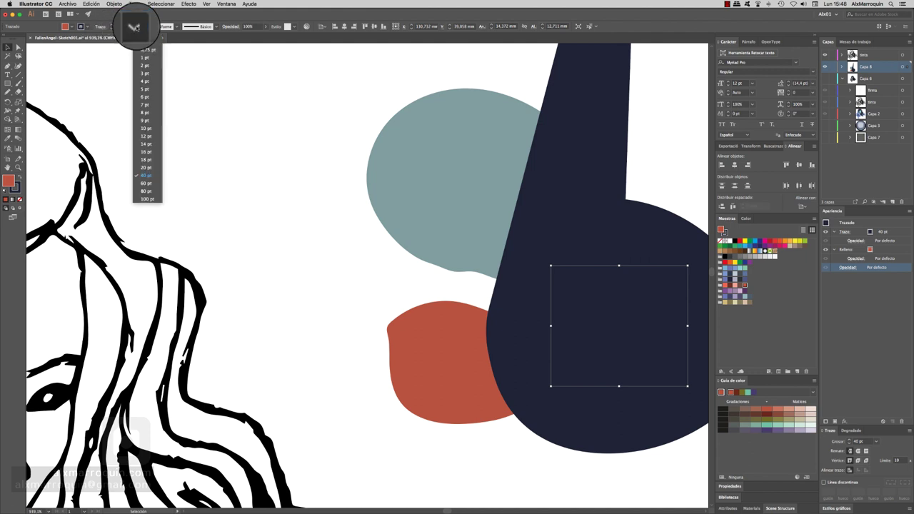
left_click(147, 128)
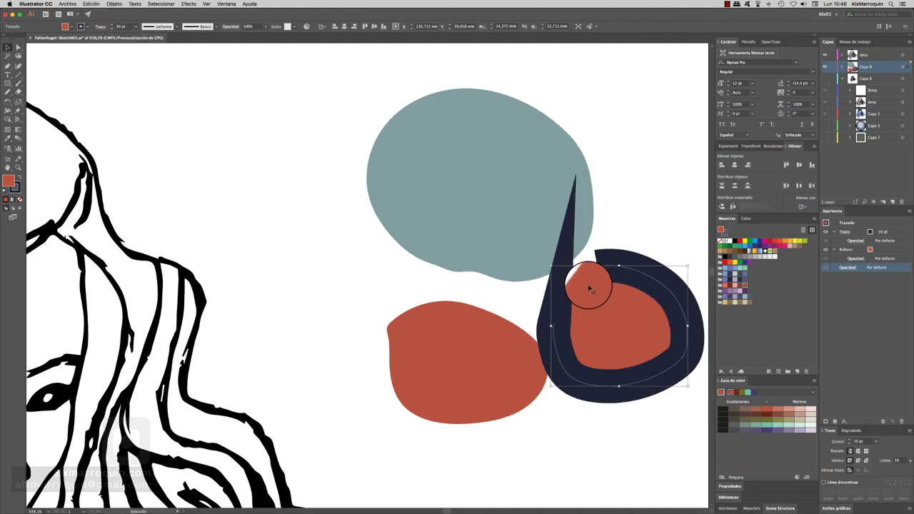
Paint dark strokes along the shape's left edge, zoom out, and select the dark hook shape
left_click_drag(550, 325, 543, 329)
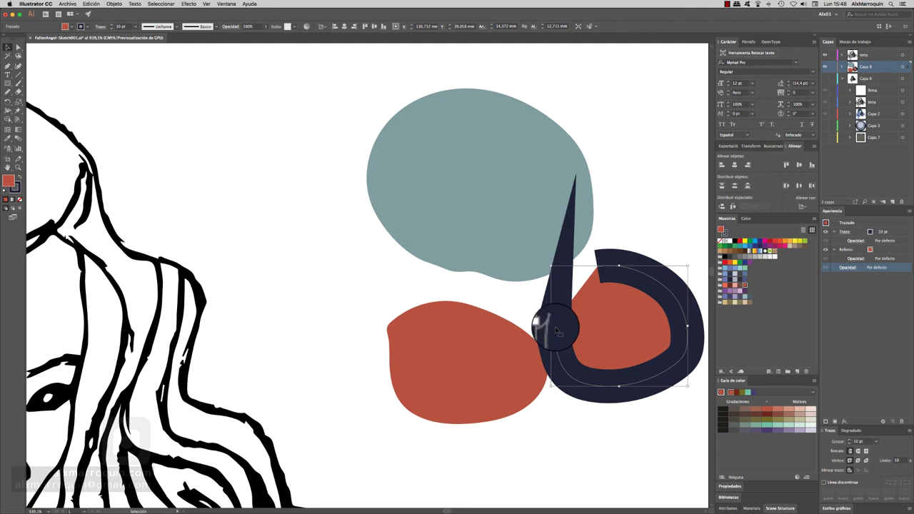
scroll(543, 329, "up", 5)
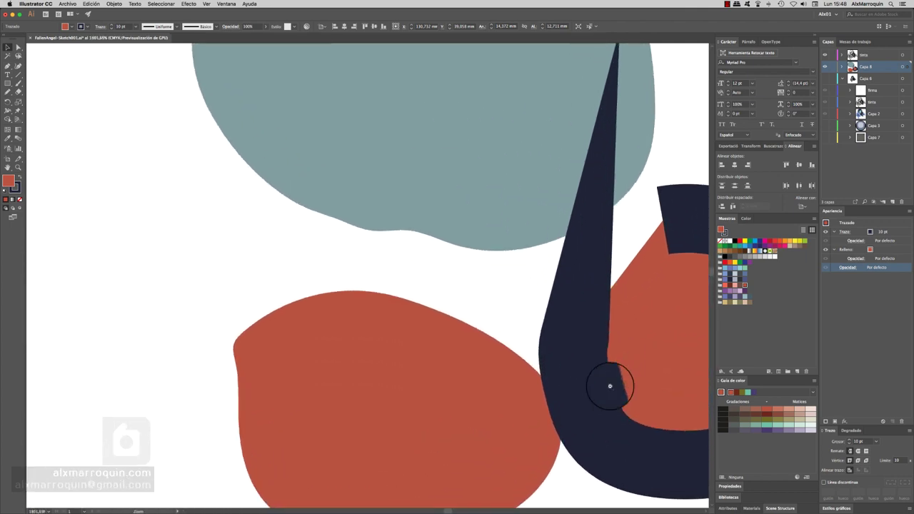
mouse_move(575, 345)
left_mouse_down()
mouse_move(386, 263)
mouse_move(453, 259)
left_mouse_up()
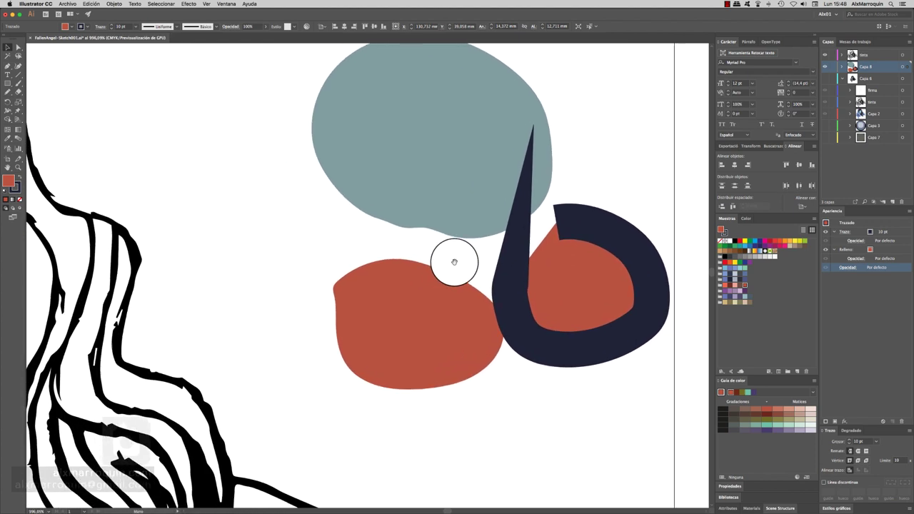
left_click(646, 243, "super")
Delete the dark hook shape and draw a navy blob with a red centre
key("Delete")
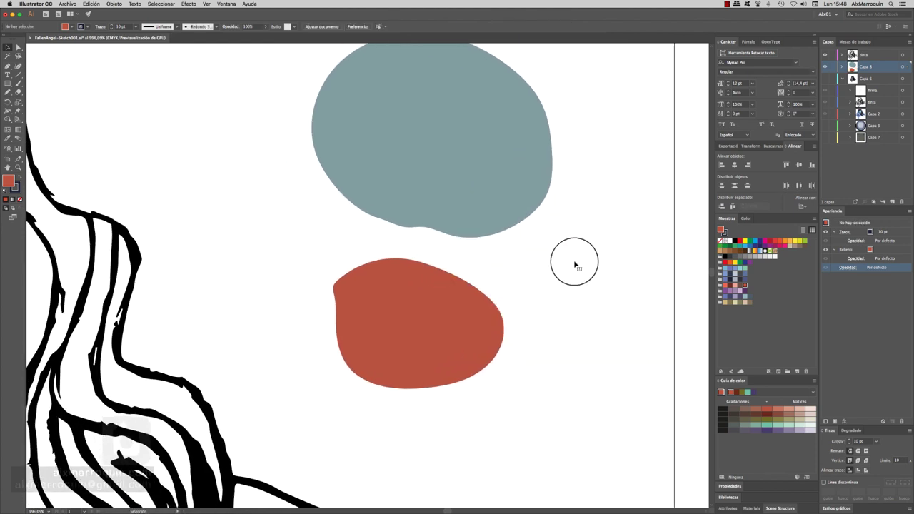
scroll(302, 265, "up", 3)
scroll(302, 265, "left", 3)
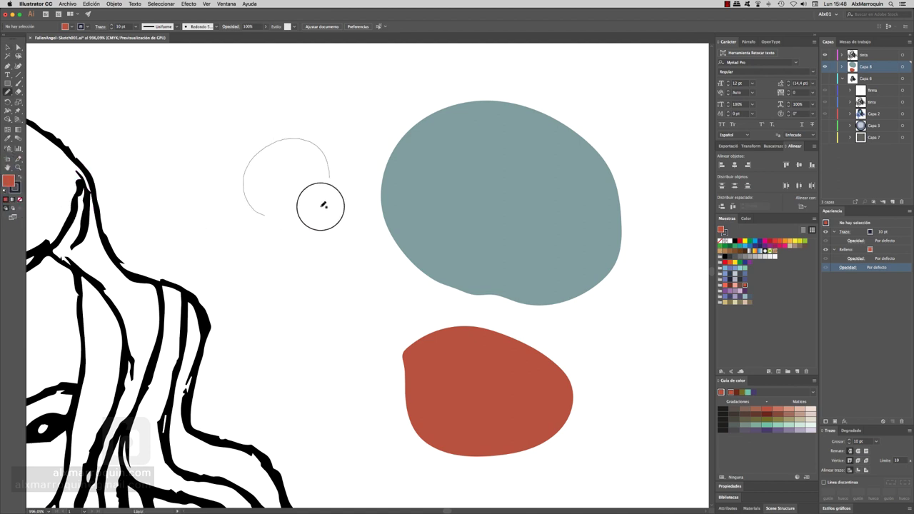
left_click_drag(266, 217, 255, 222)
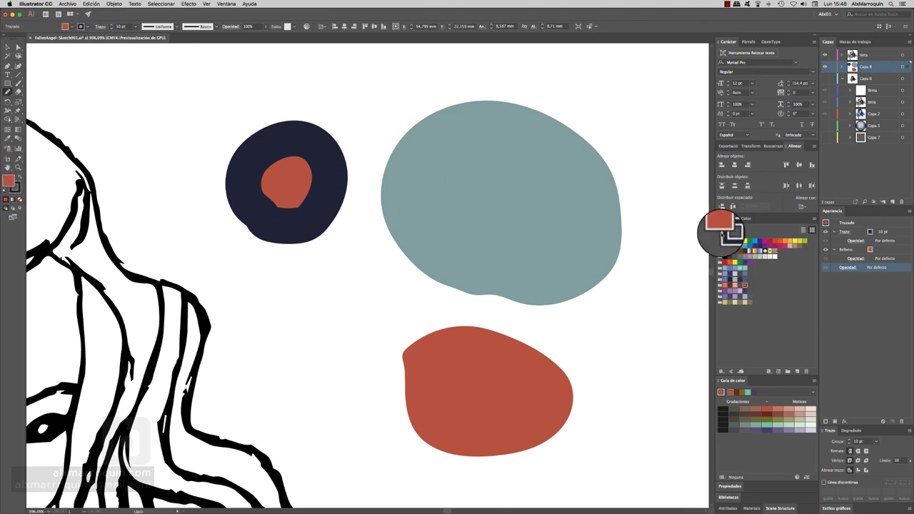
left_click(747, 218)
left_click(727, 218)
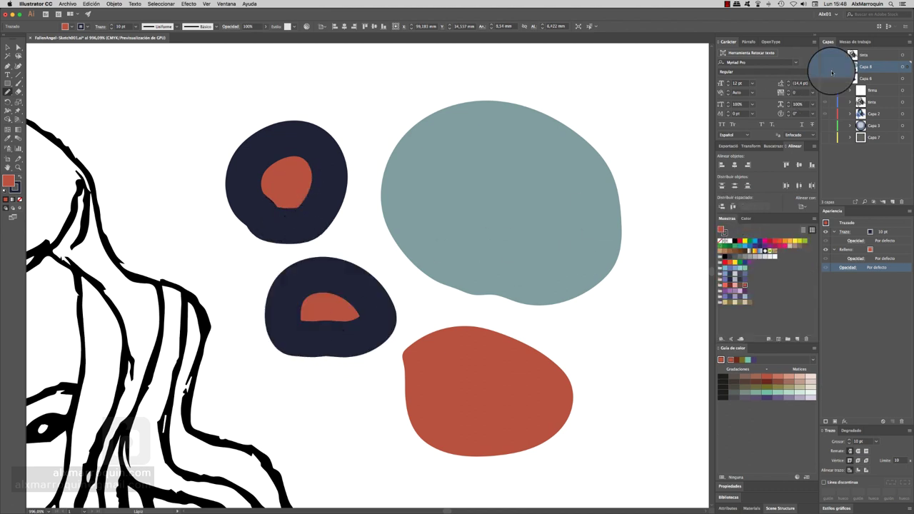
Lock the tinta layer and a second layer in the Layers panel
left_click(833, 54)
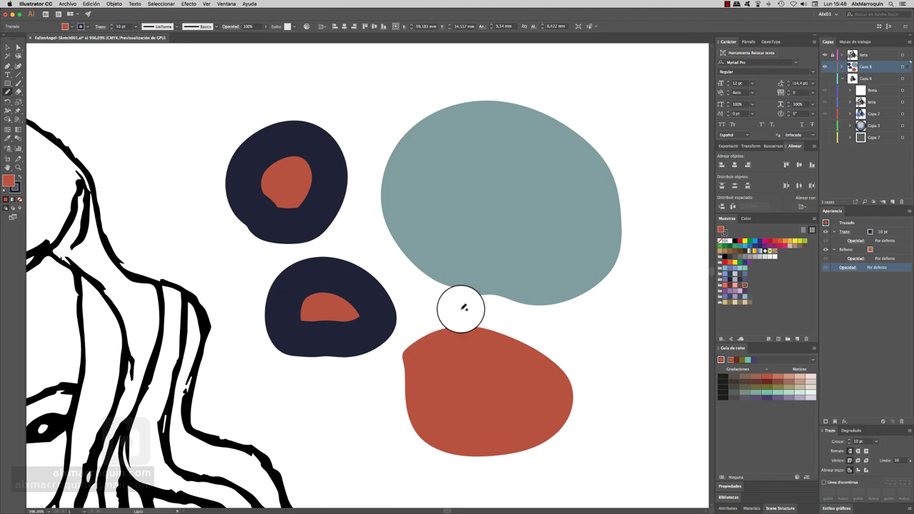
left_click(832, 78)
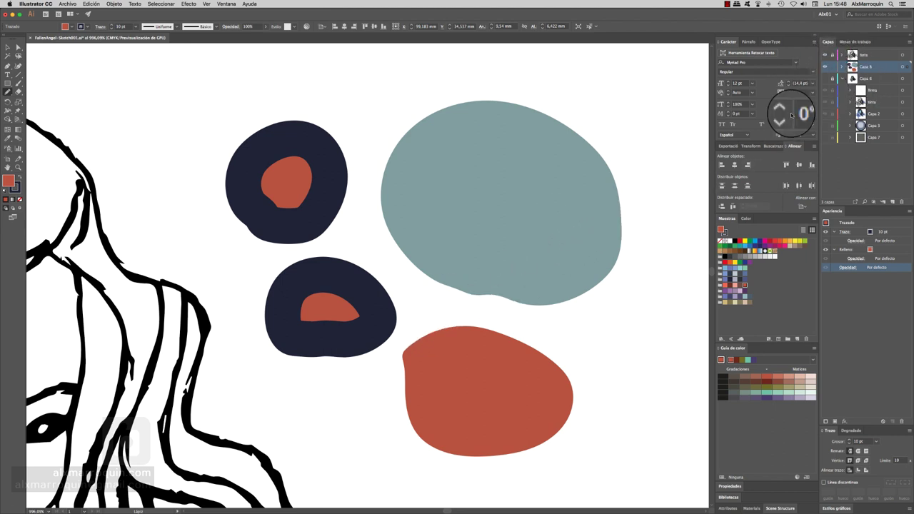
left_click_drag(513, 286, 492, 254)
Delete the coloured test shapes and set fill to None with stroke active
key("Delete")
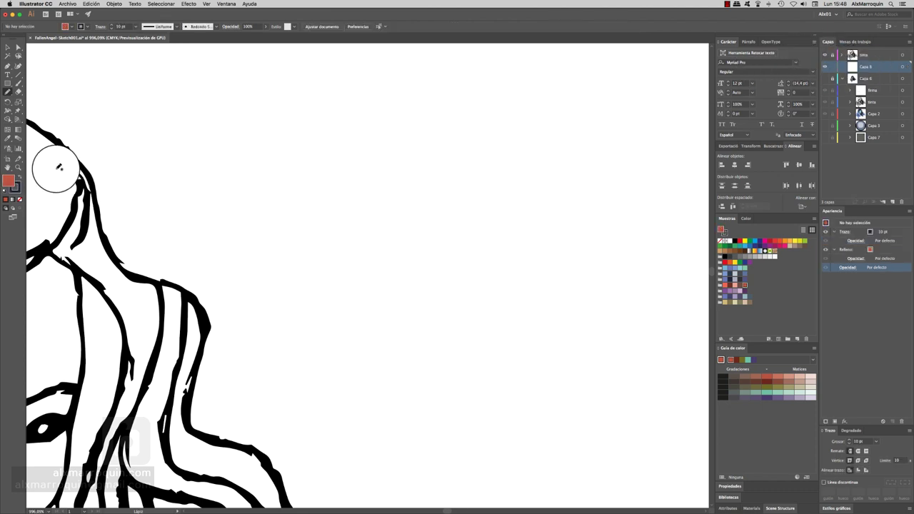
left_click(18, 206)
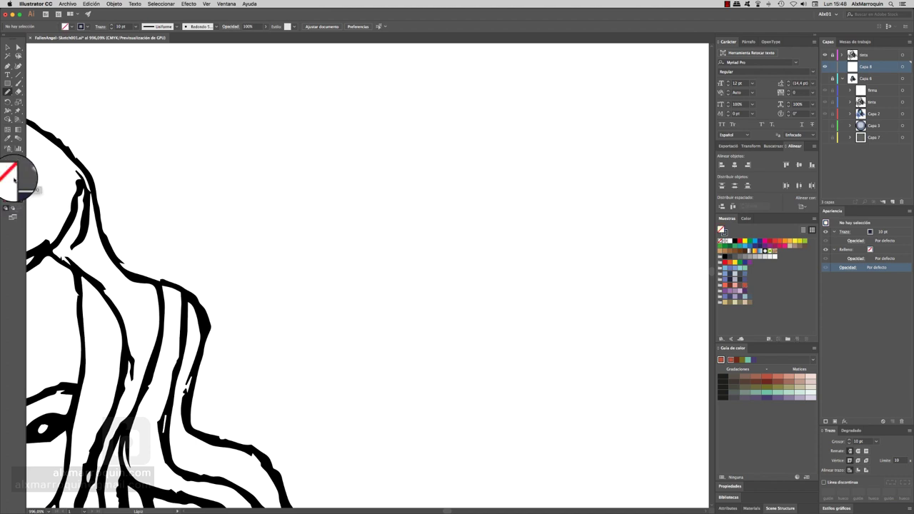
left_click(19, 189)
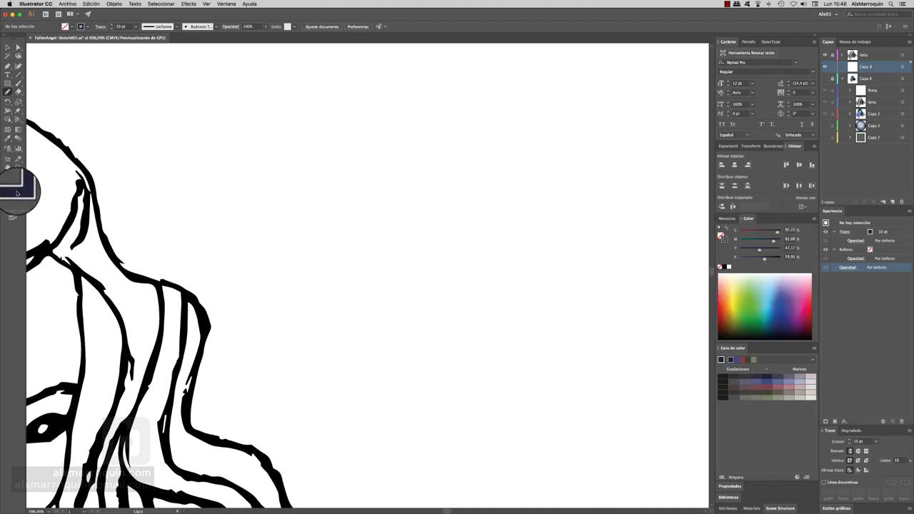
Sketch two dark-outlined loops on the blank canvas, then undo them
left_click_drag(380, 198, 522, 264)
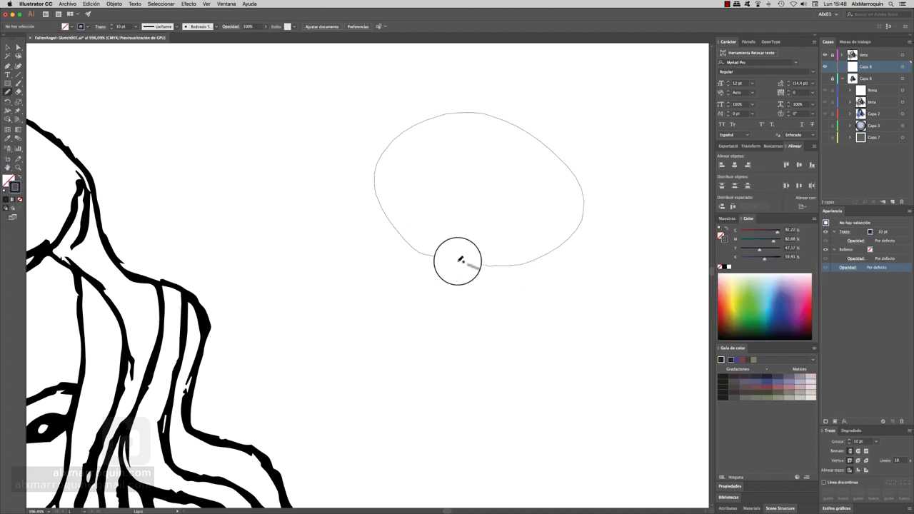
left_click_drag(442, 257, 438, 270)
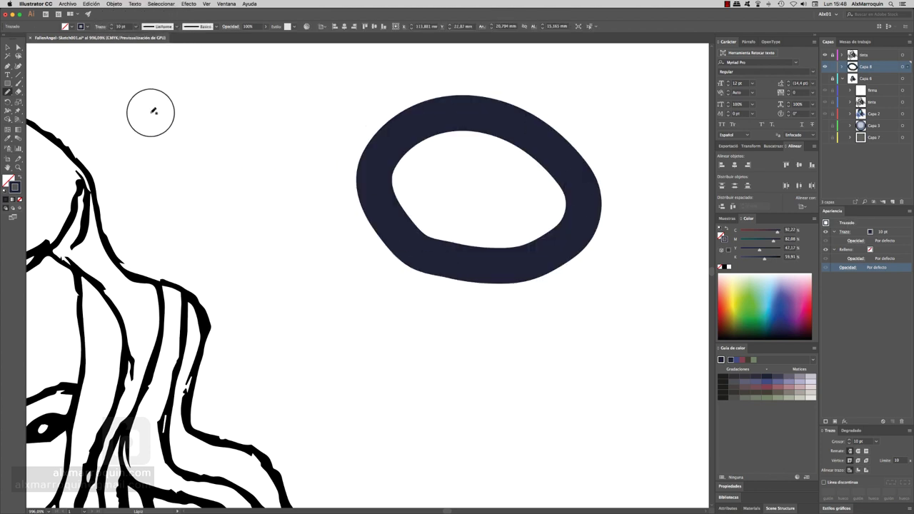
left_click_drag(530, 326, 444, 205)
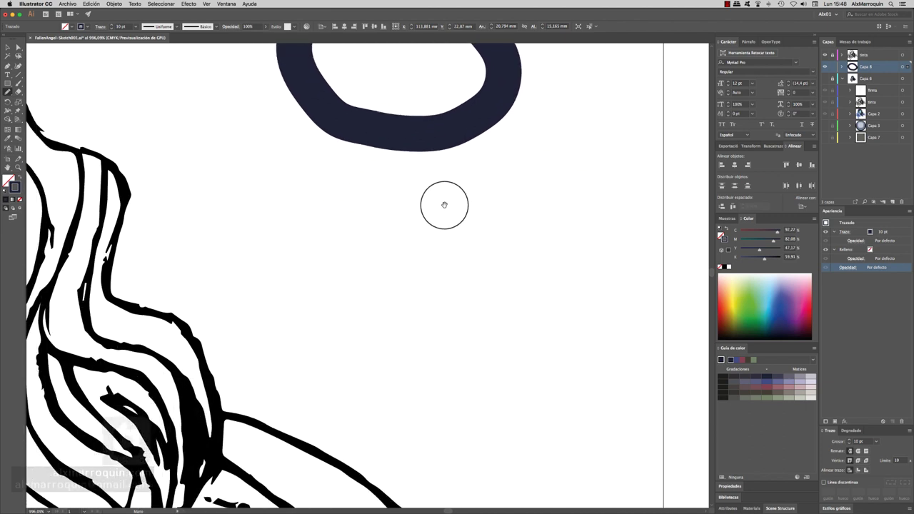
left_click_drag(395, 301, 530, 392)
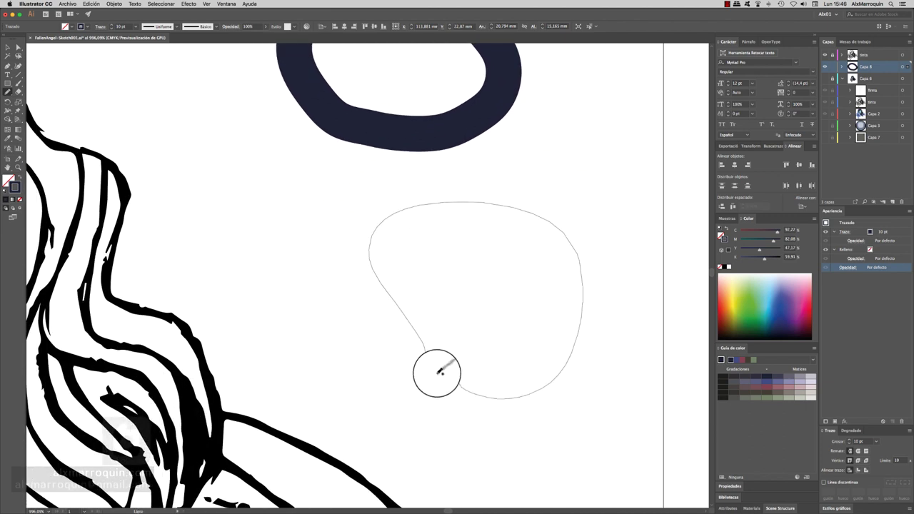
left_click_drag(440, 372, 428, 370)
key("ctrl+z")
key("ctrl+z")
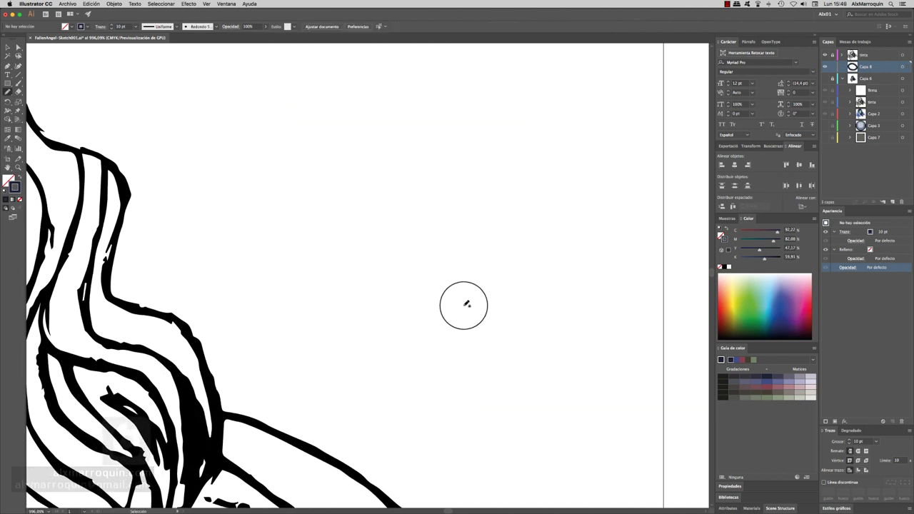
scroll(471, 230, "down", 3)
scroll(527, 257, "down", 2)
left_click_drag(527, 257, 504, 258)
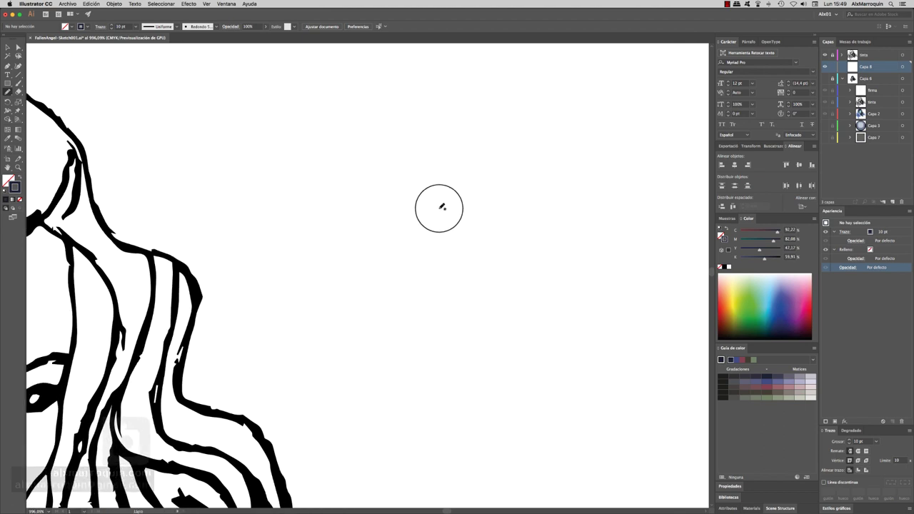
Move the Pencil Tool Options Fidelity slider toward Accurate and confirm
key("Return")
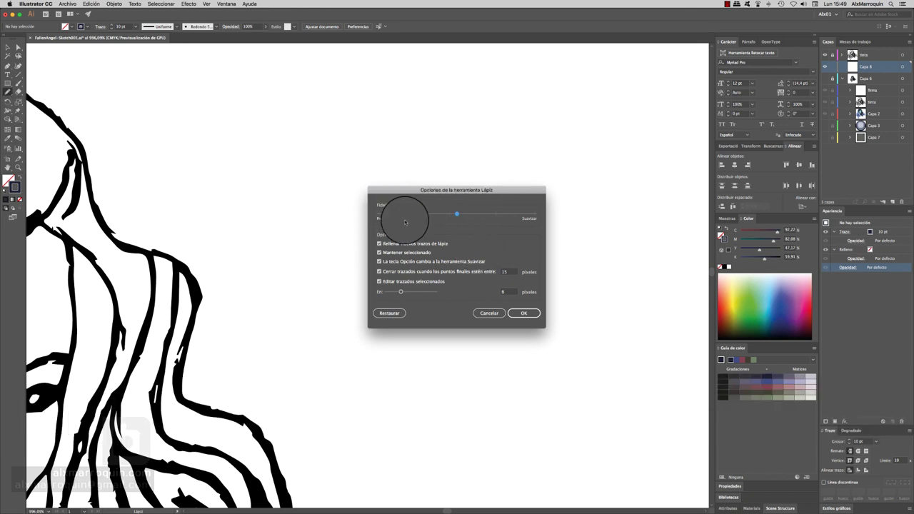
left_click_drag(465, 190, 429, 186)
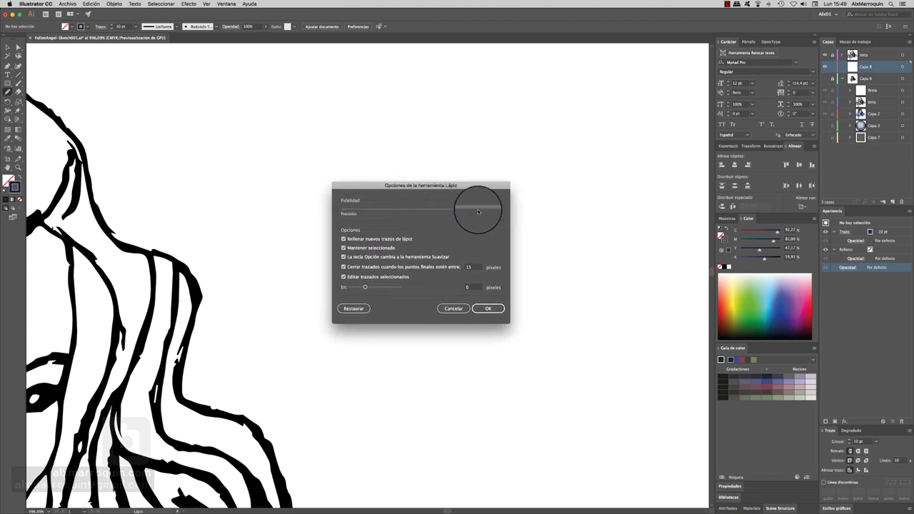
mouse_move(458, 212)
left_mouse_down()
mouse_move(326, 206)
mouse_move(476, 213)
left_mouse_up()
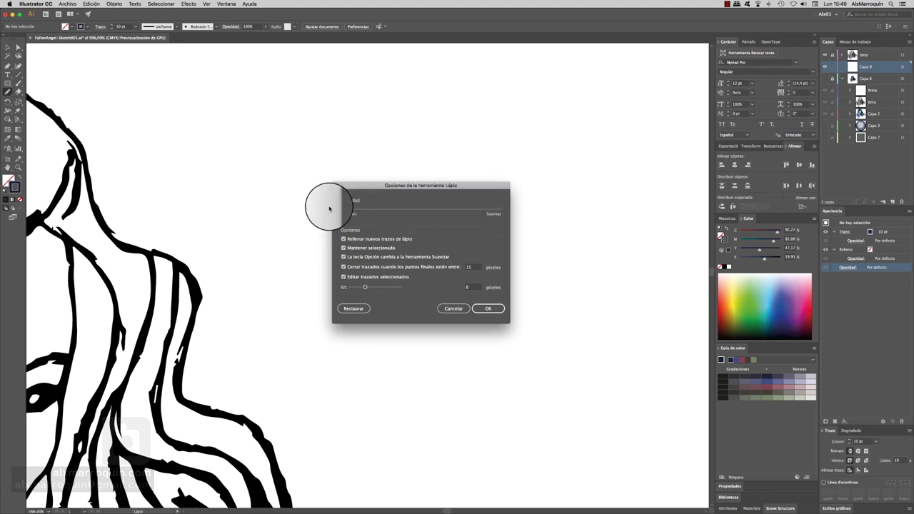
left_click(481, 309)
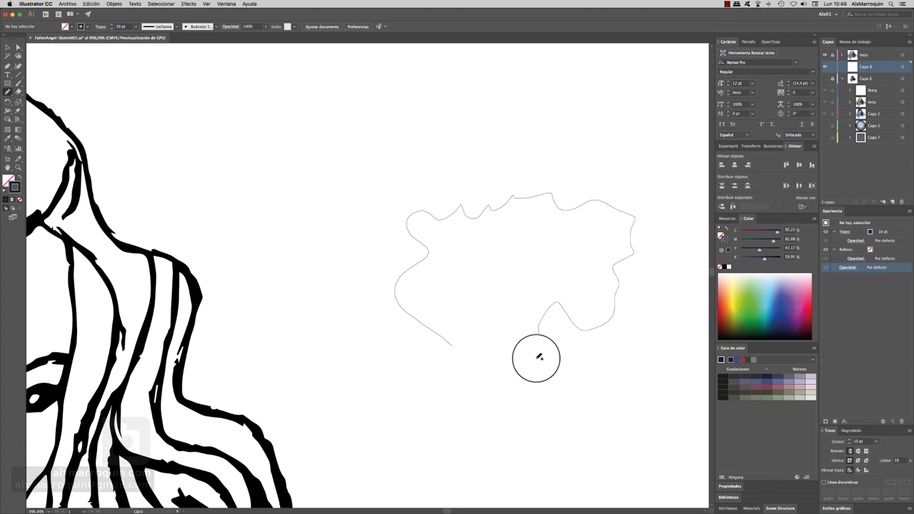
Finish the jagged outline and thin the wavy stroke to 8 pt, then 5 pt
left_click_drag(539, 357, 492, 362)
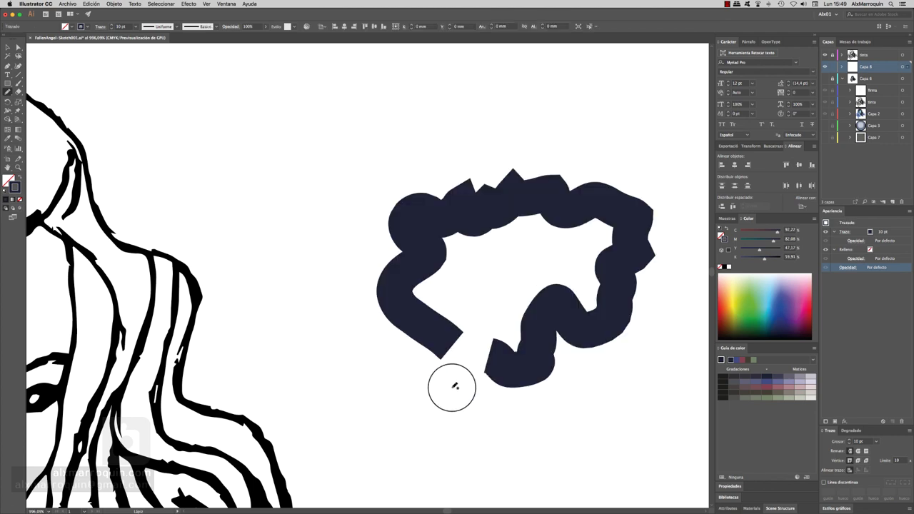
left_click(590, 192)
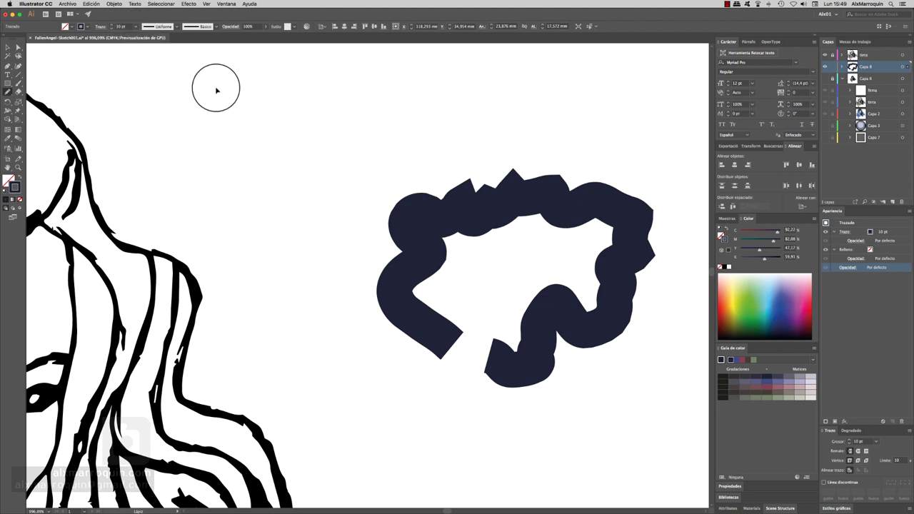
left_click(411, 216)
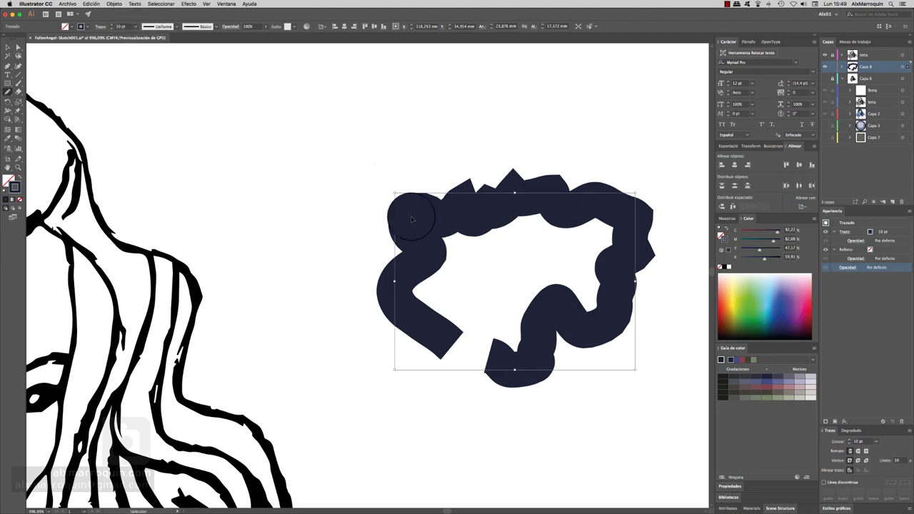
left_click(135, 26)
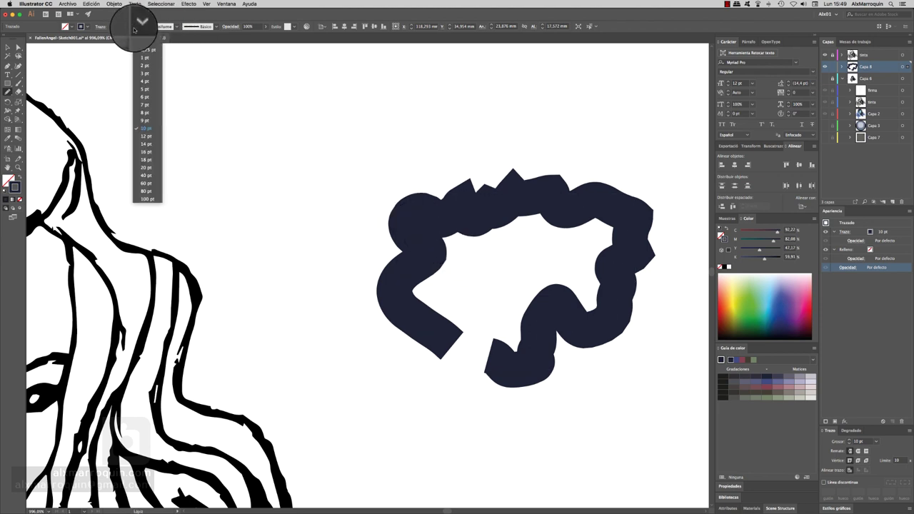
left_click(149, 114)
left_click(134, 26)
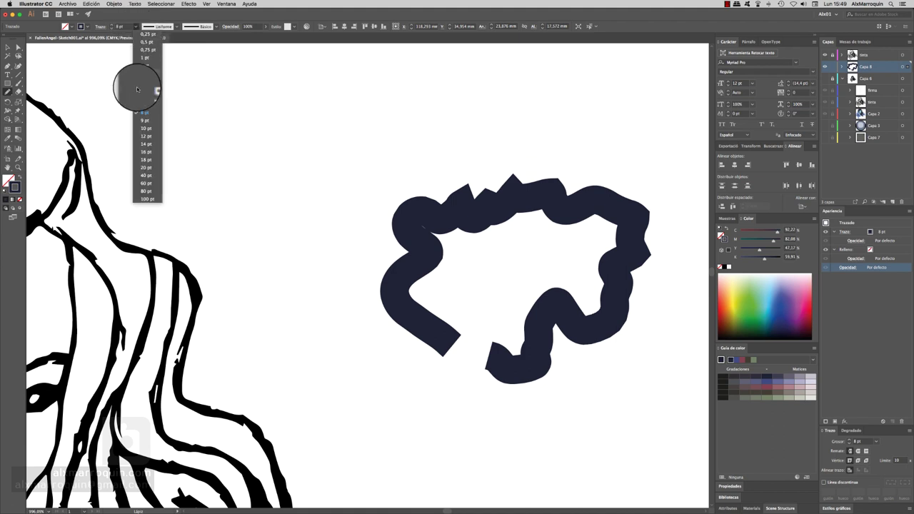
left_click(147, 92)
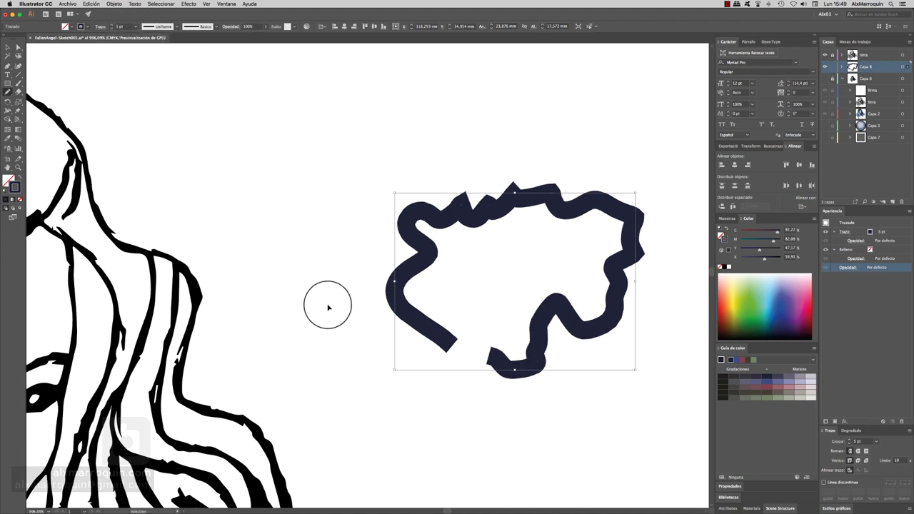
Redraw the wavy stroke's lower end with the Pencil, then deselect it
key("n")
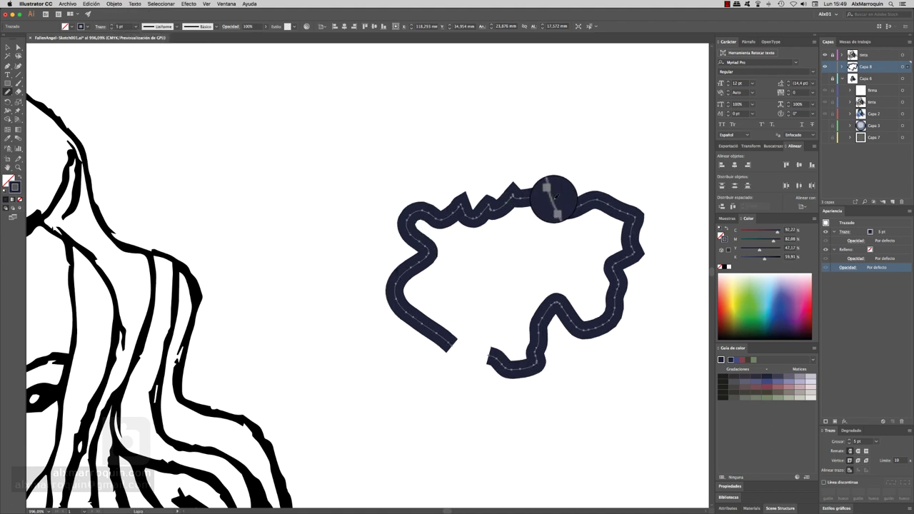
left_click_drag(559, 209, 638, 230)
mouse_move(614, 261)
left_mouse_down()
mouse_move(612, 312)
mouse_move(551, 310)
mouse_move(487, 370)
mouse_move(490, 351)
left_mouse_up()
key("v")
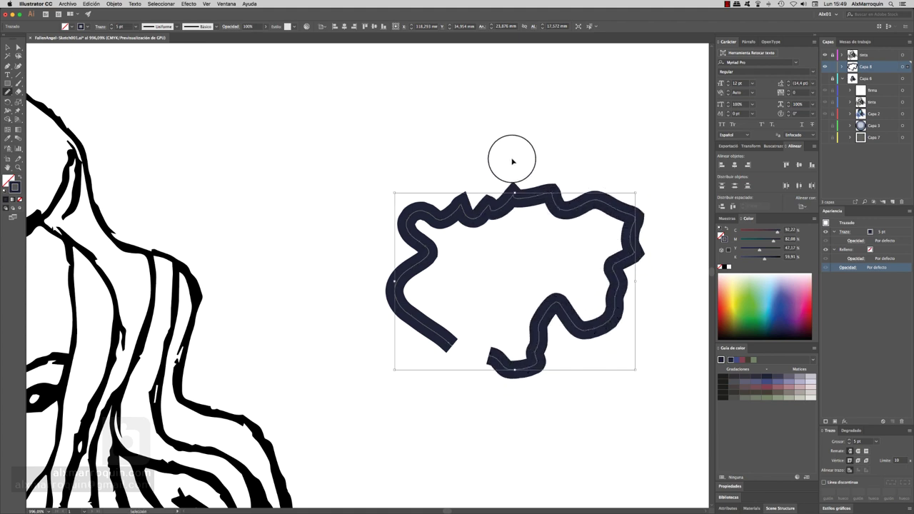
left_click(522, 132, "ctrl")
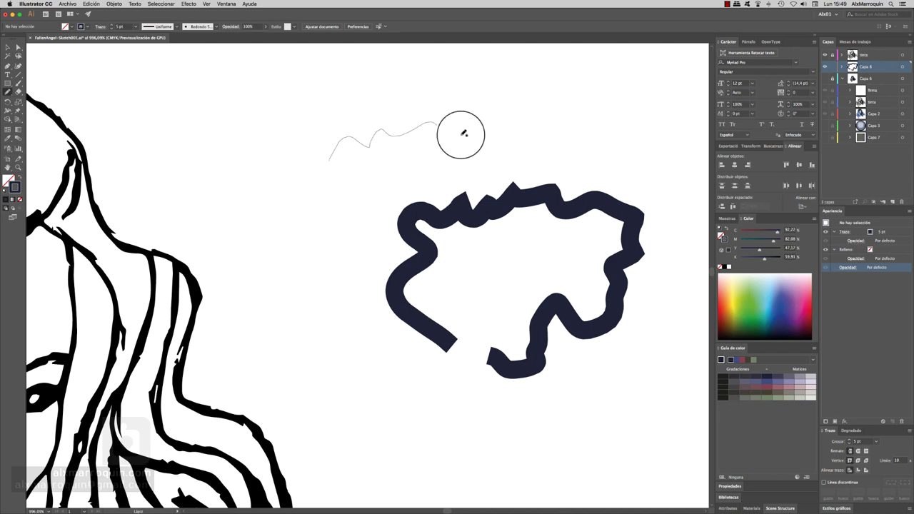
Draw two wavy practice lines across the top, reshaping one's left part into a hump
left_click_drag(582, 123, 582, 122)
scroll(441, 214, "up", 5)
scroll(441, 214, "right", 3)
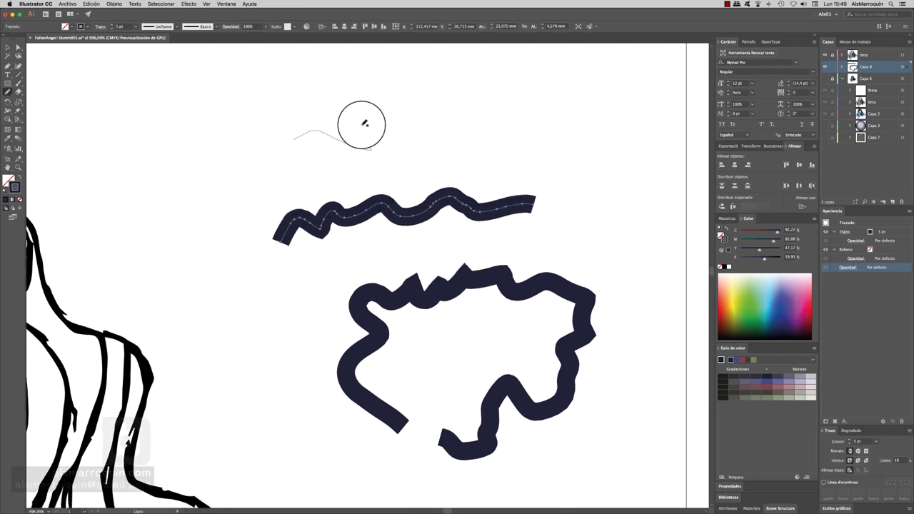
left_click_drag(361, 125, 526, 134)
left_click_drag(408, 139, 363, 98)
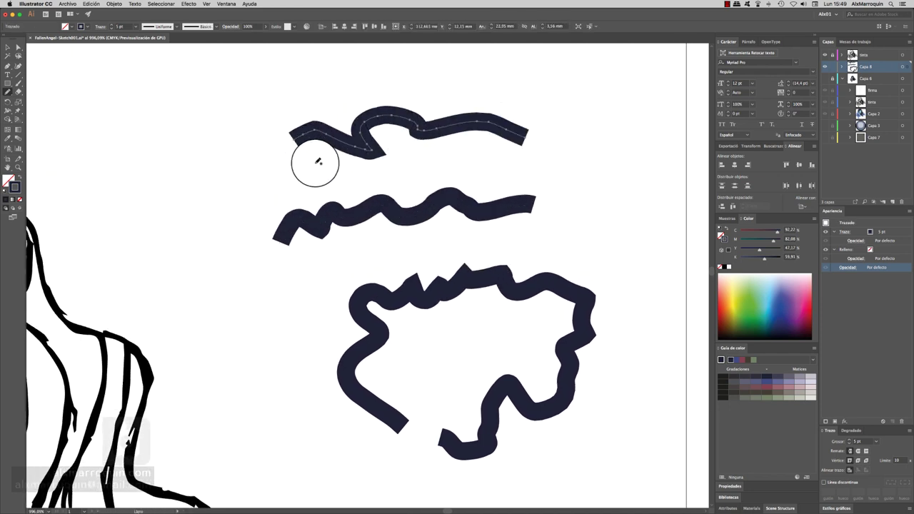
scroll(386, 241, "right", 10)
scroll(300, 240, "right", 3)
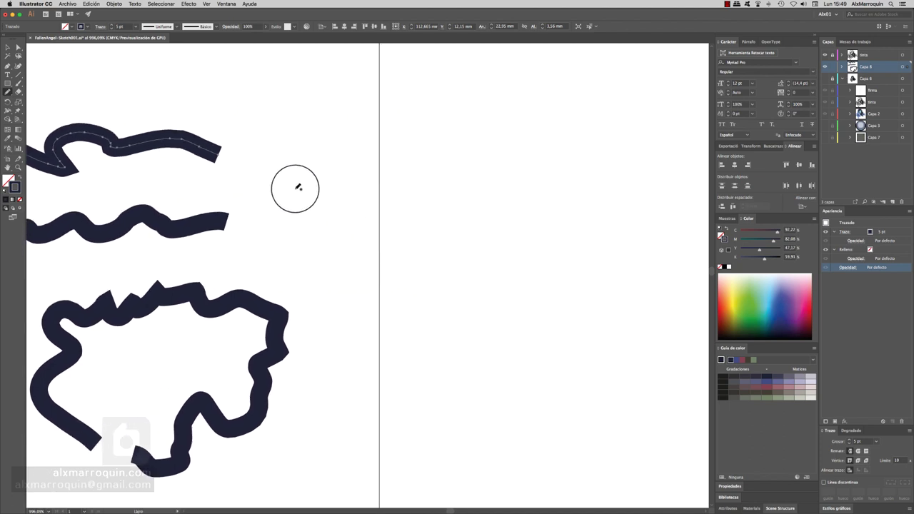
Set the Pencil fidelity to the smoothest setting (Suavizar)
key("Return")
left_click_drag(419, 216, 497, 210)
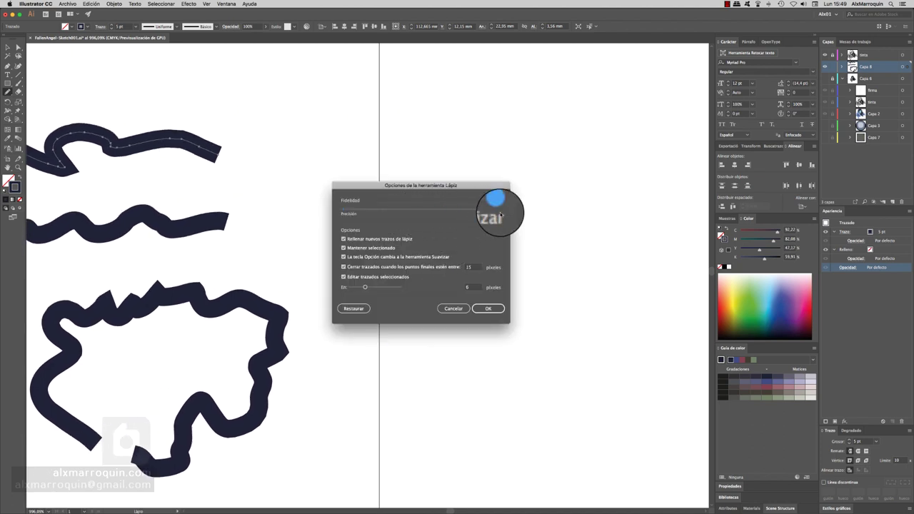
left_click(488, 309)
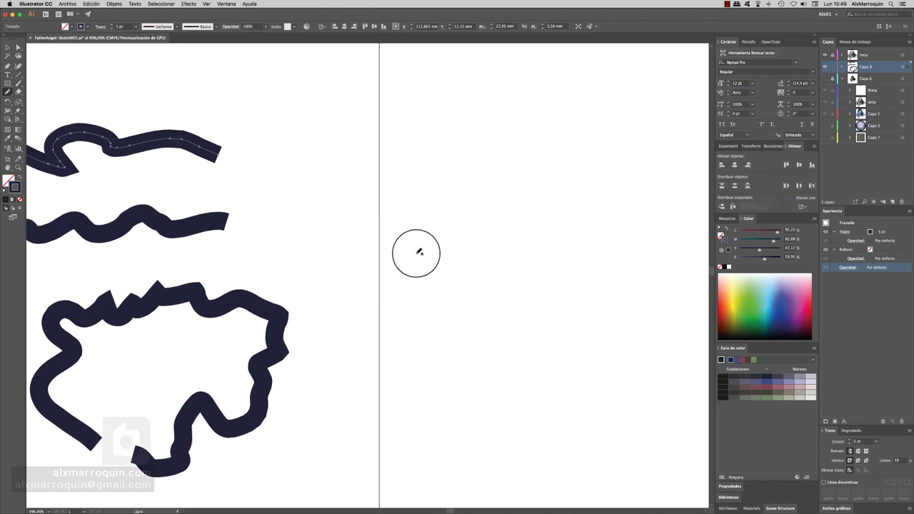
Draw a curving line up to the right and two long wavy lines below
left_click_drag(572, 160, 603, 136)
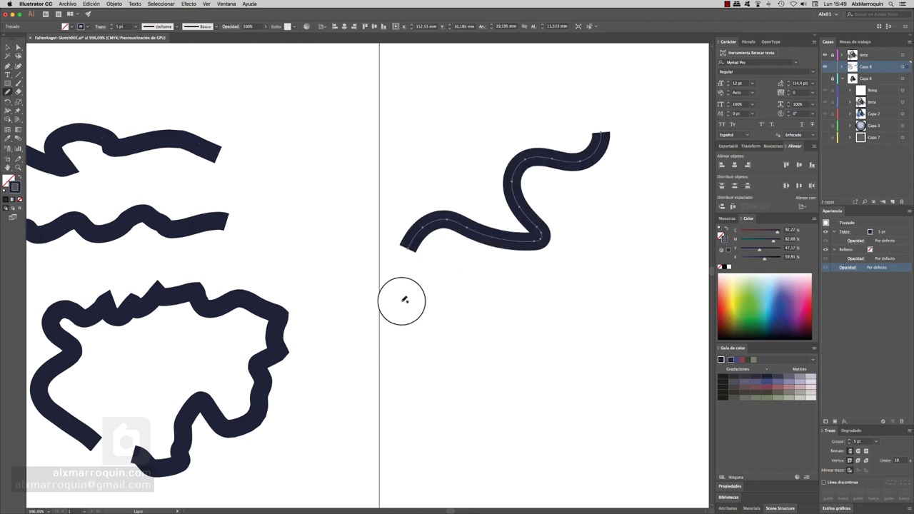
left_click_drag(548, 301, 606, 318)
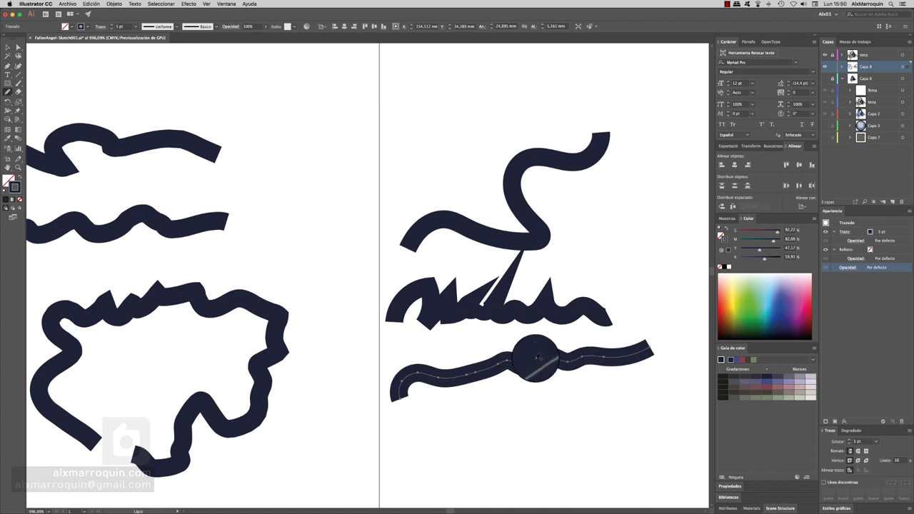
left_click_drag(473, 402, 461, 265)
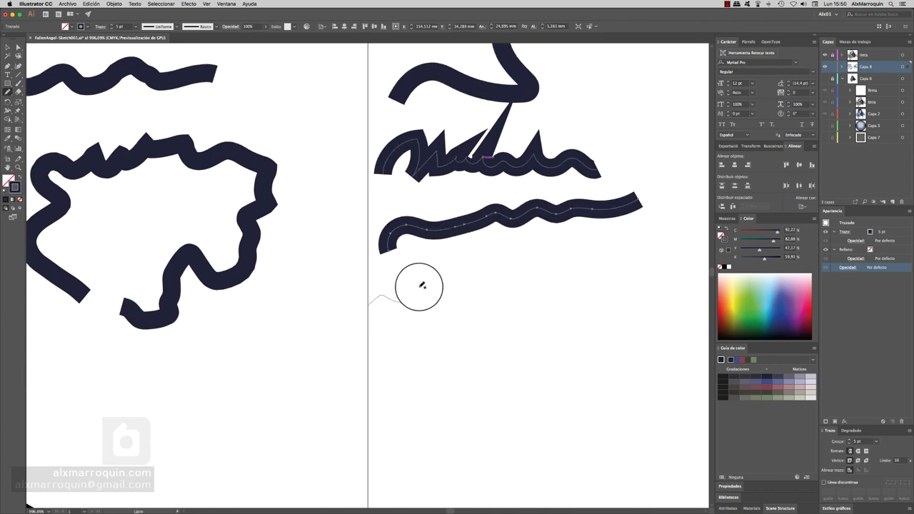
left_click_drag(649, 262, 650, 265)
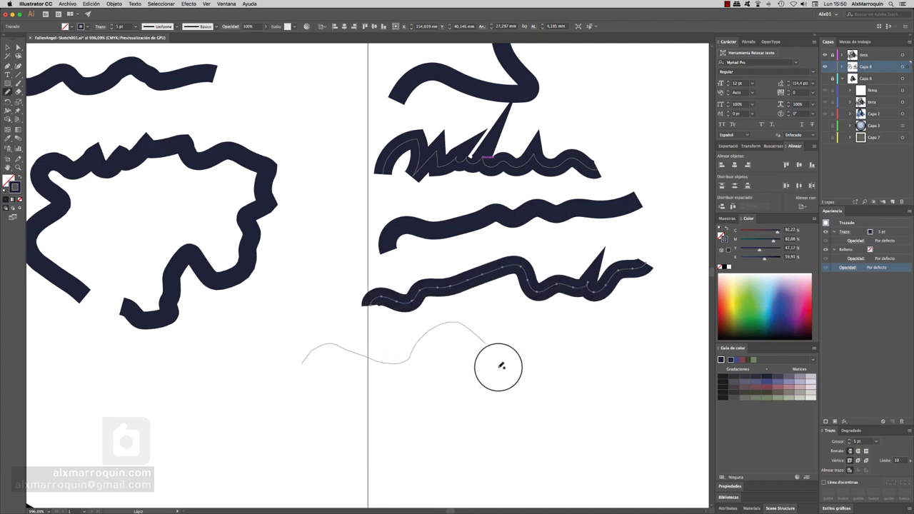
Sketch a looping line at lower centre and a 3-shaped curl
left_click_drag(357, 382, 315, 405)
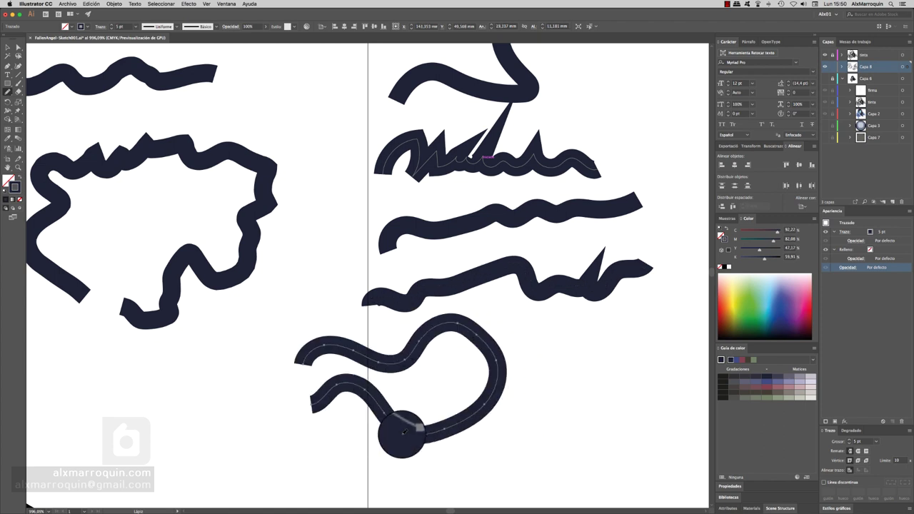
left_click_drag(432, 346, 556, 265)
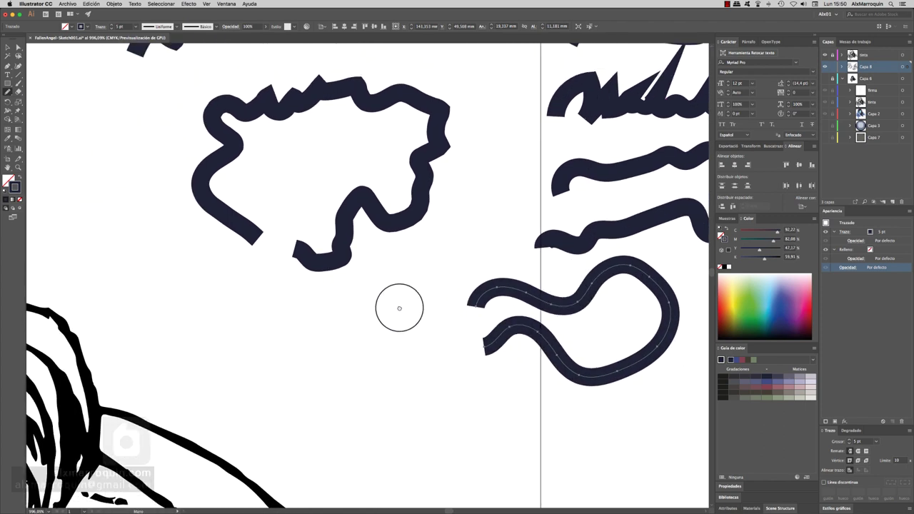
left_click_drag(432, 430, 432, 429)
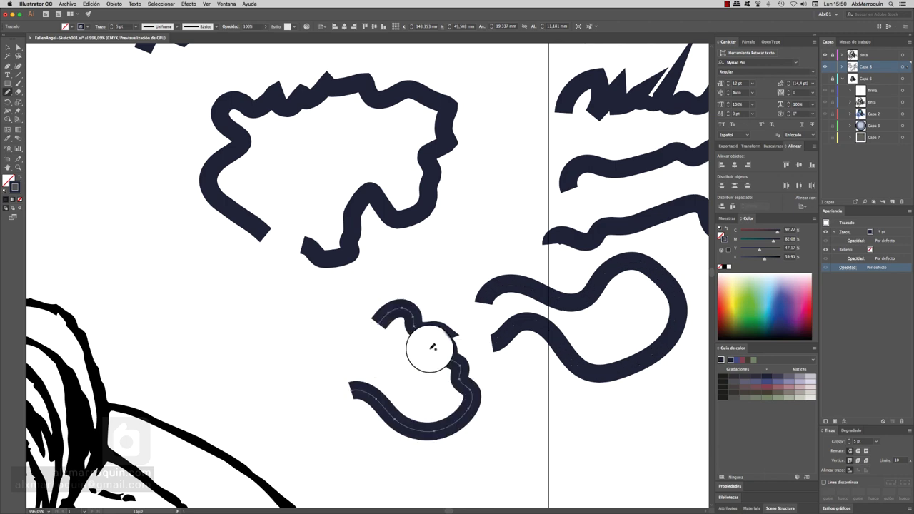
scroll(500, 357, "down", 5)
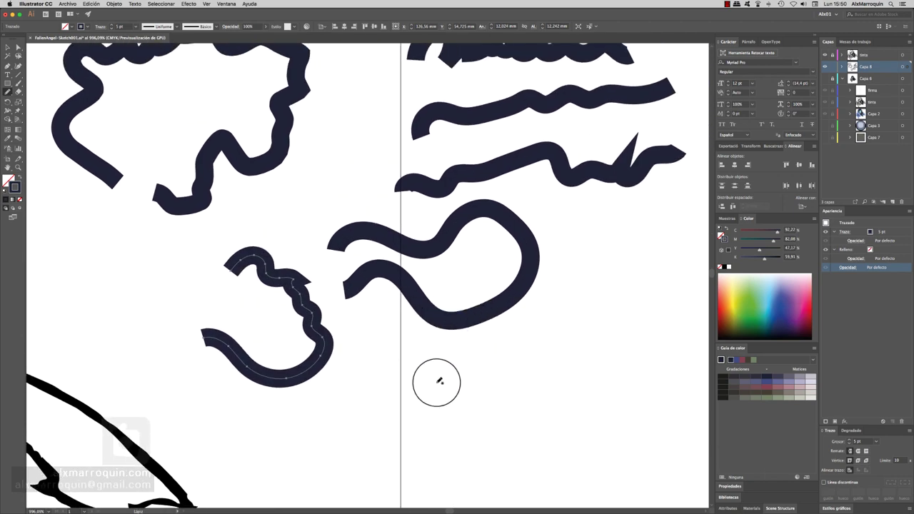
mouse_move(582, 282)
left_mouse_down()
mouse_move(622, 206)
mouse_move(628, 353)
left_mouse_up()
scroll(600, 296, "up", 2)
scroll(407, 302, "right", 3)
scroll(592, 372, "right", 5)
scroll(592, 372, "up", 3)
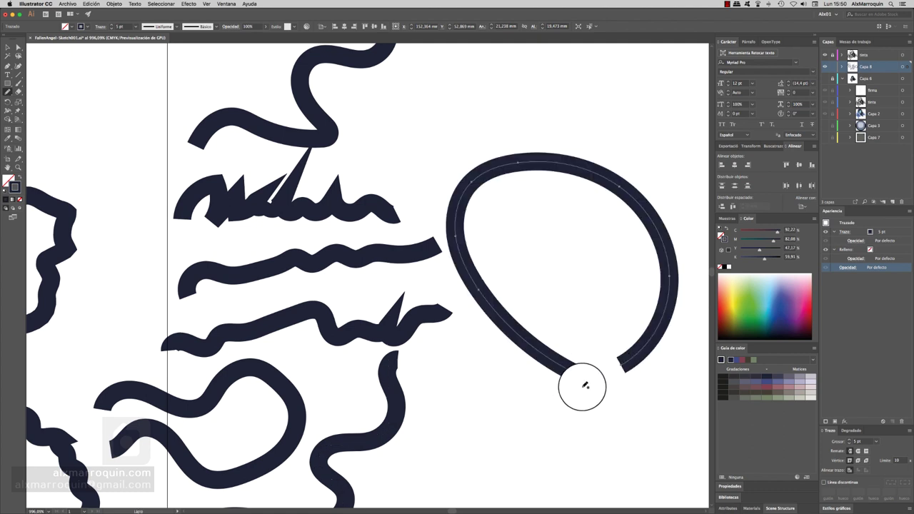
scroll(623, 354, "down", 6)
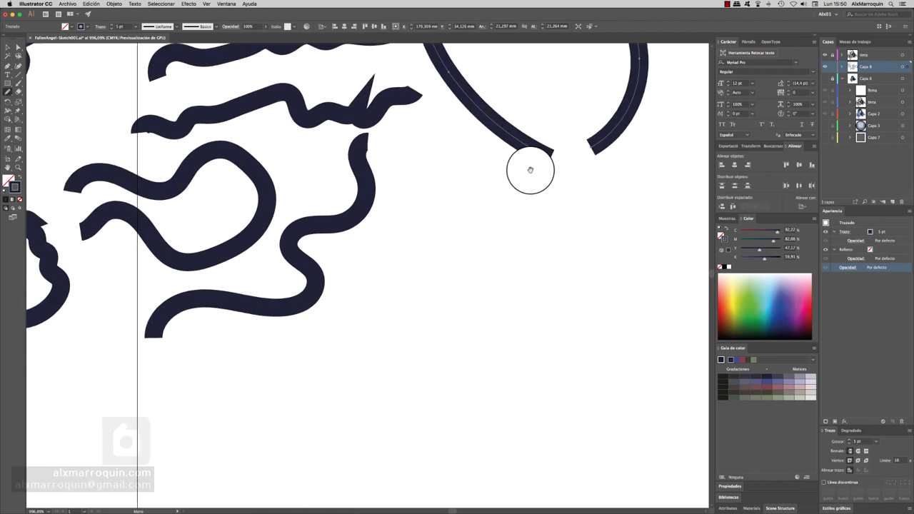
scroll(530, 167, "right", 1)
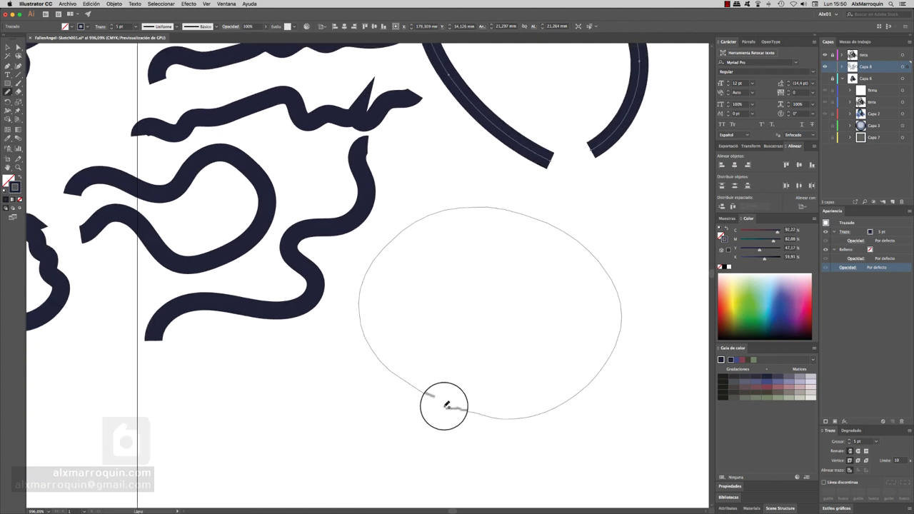
Close the large open arc into an oval outline
left_click_drag(444, 405, 432, 398)
scroll(381, 257, "down", 5)
scroll(378, 214, "left", 2)
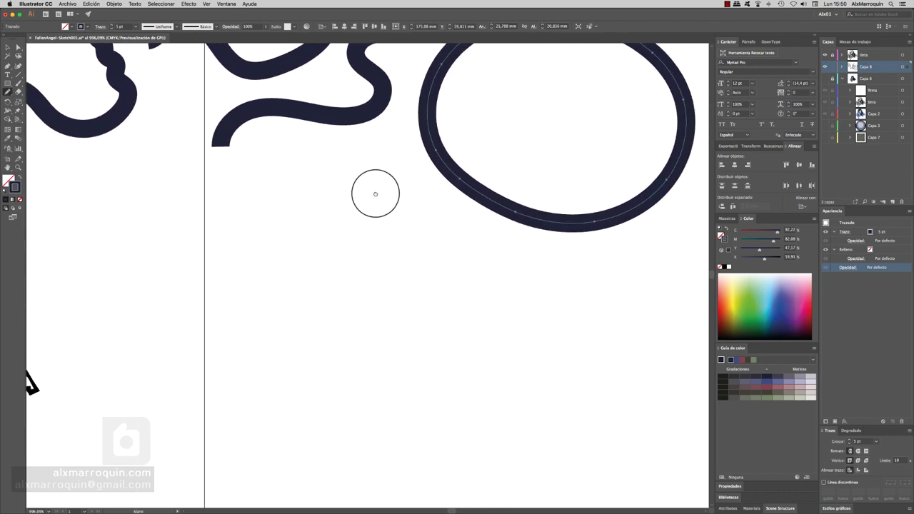
scroll(376, 193, "up", 2)
scroll(333, 257, "right", 2)
Draw a second notched oval below the first one
key("Return")
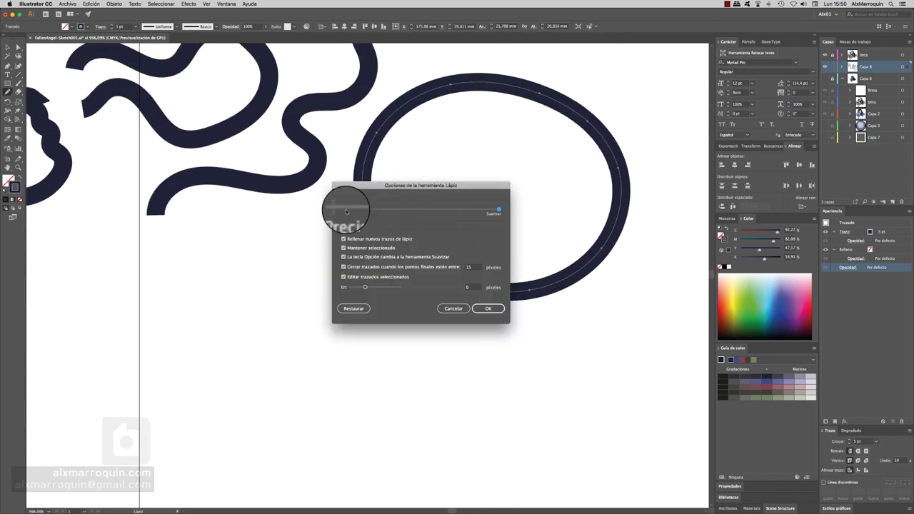
left_click(488, 308)
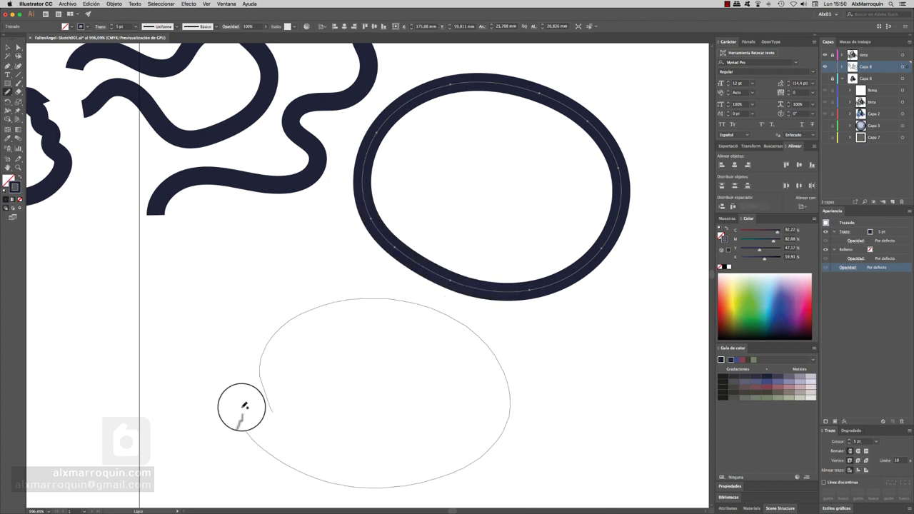
left_click_drag(265, 410, 275, 407)
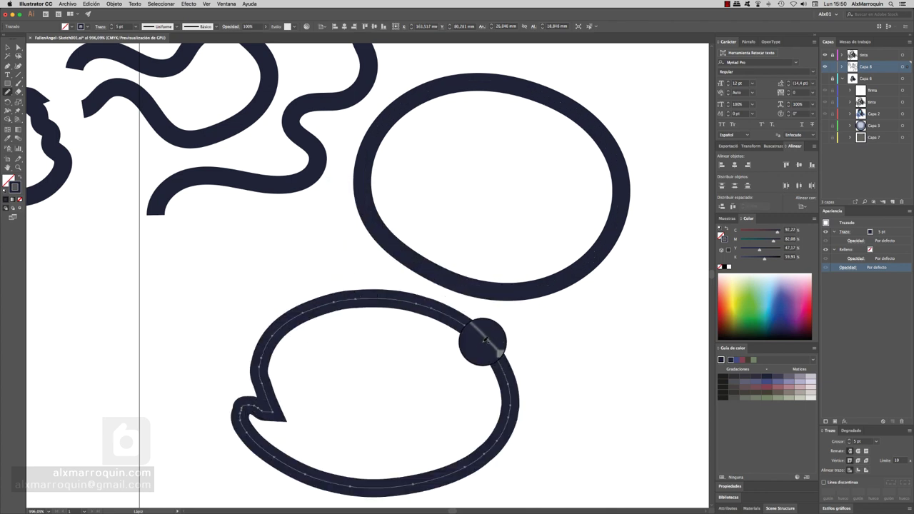
left_click(490, 291, "super")
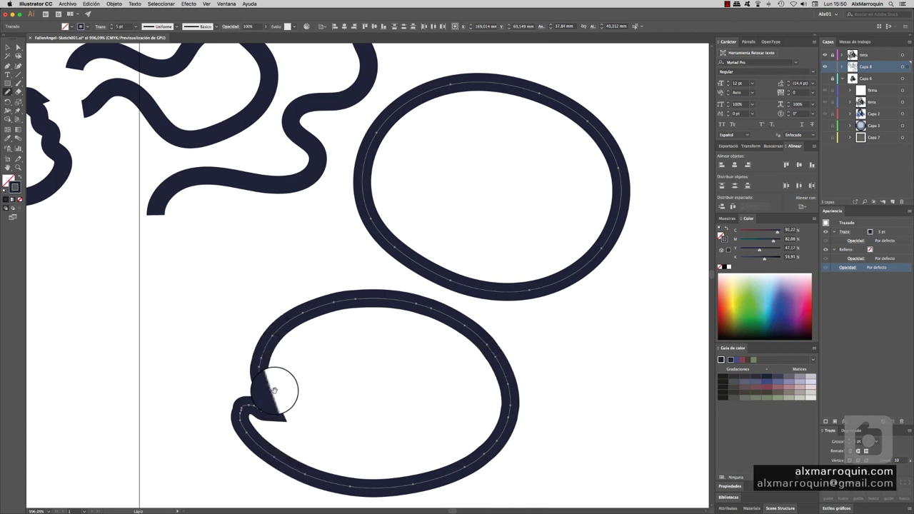
left_click_drag(275, 400, 332, 223)
left_click(337, 315, "ctrl")
Redraw the lower oval's upper-left edge to remove the notch and complete its thick stroke
left_click(319, 185, "ctrl")
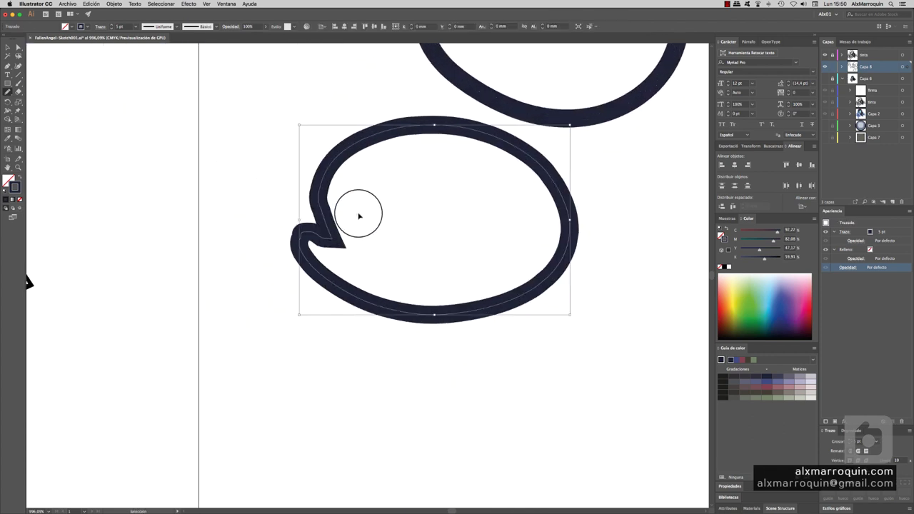
mouse_move(370, 137)
left_mouse_down()
mouse_move(297, 207)
mouse_move(292, 241)
mouse_move(369, 302)
left_mouse_up()
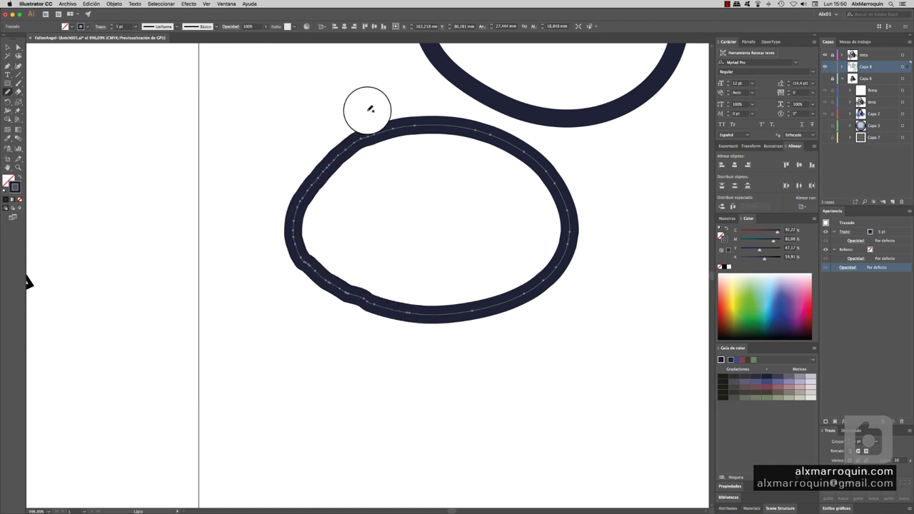
mouse_move(359, 155)
left_mouse_down()
mouse_move(327, 230)
mouse_move(275, 302)
left_mouse_up()
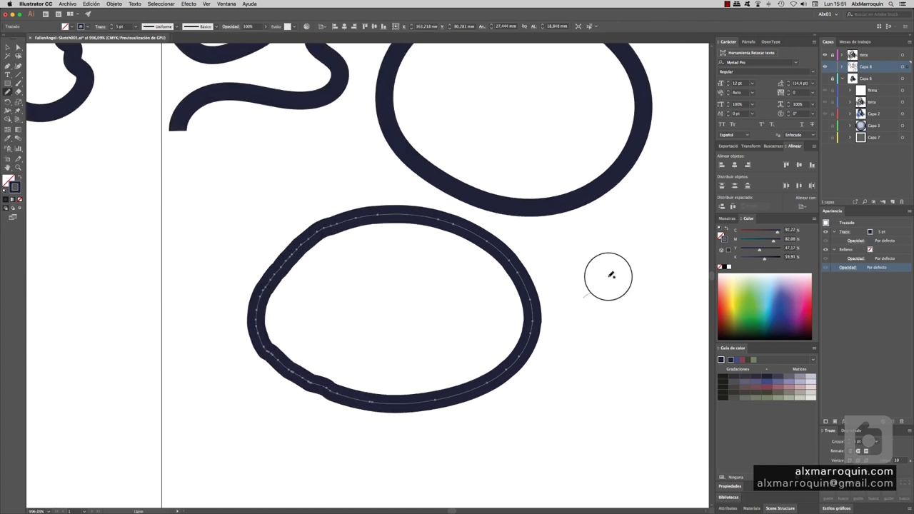
mouse_move(675, 305)
left_mouse_down()
mouse_move(629, 334)
mouse_move(554, 193)
left_mouse_up()
key("Return")
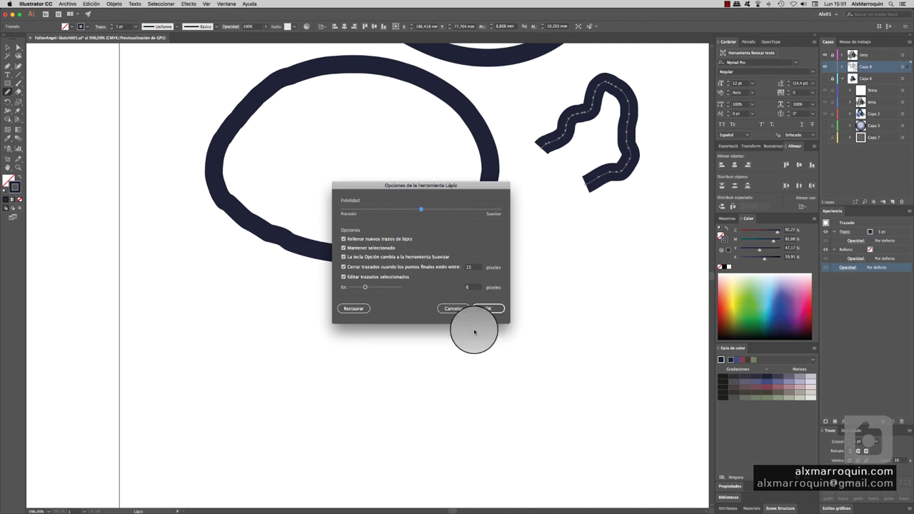
Draw a hook-shaped stroke below the oval
left_click(487, 309)
scroll(481, 321, "down", 3)
scroll(510, 245, "down", 2)
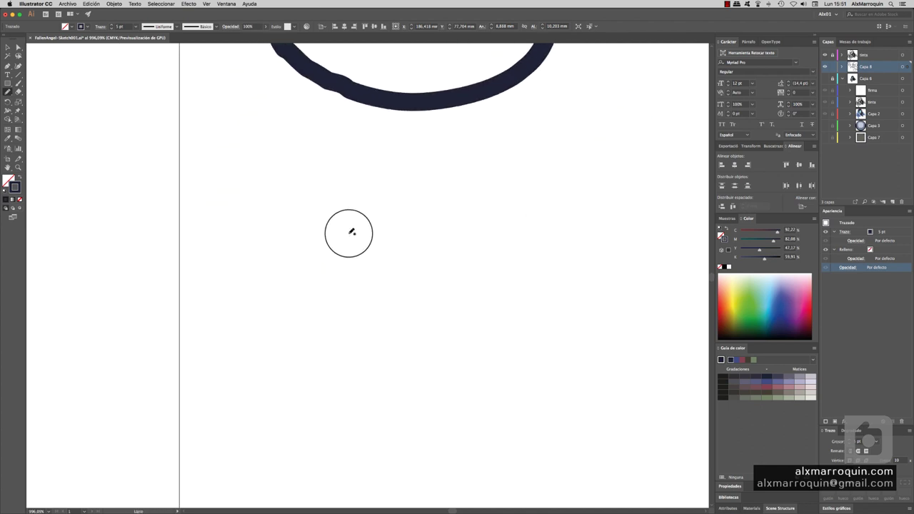
left_click_drag(441, 291, 383, 309)
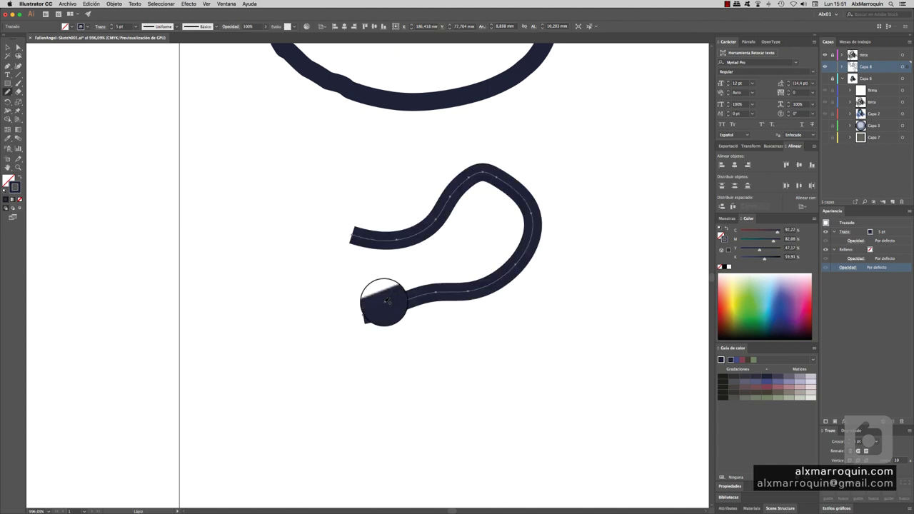
scroll(407, 257, "up", 3)
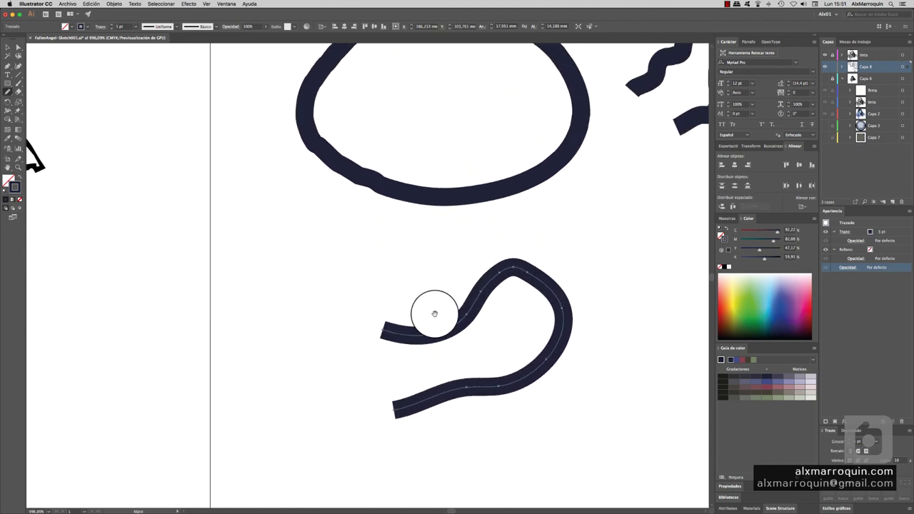
scroll(491, 310, "up", 1)
scroll(428, 329, "up", 2)
scroll(375, 347, "right", 4)
scroll(375, 348, "left", 5)
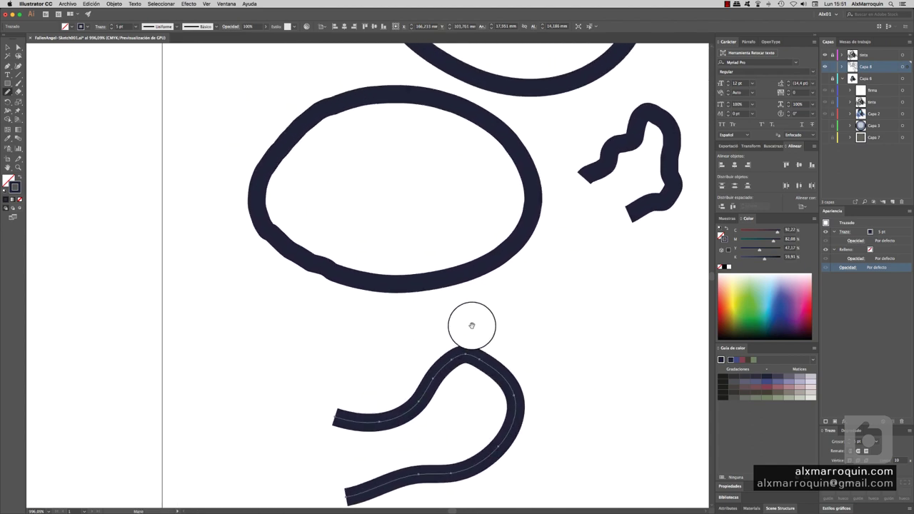
mouse_move(379, 302)
left_mouse_down()
mouse_move(565, 285)
mouse_move(369, 210)
left_mouse_up()
Draw a wavy stroke right of the hook and a curling stroke below it
key("Return")
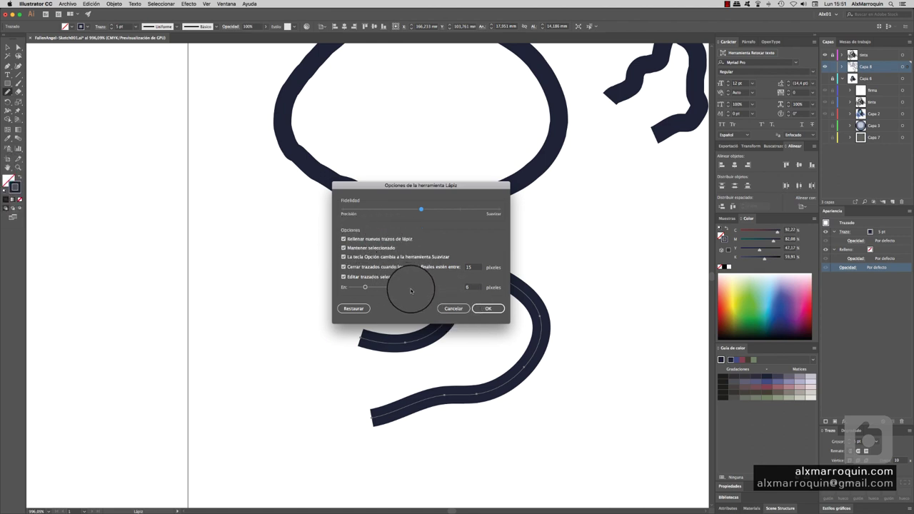
left_click(456, 308)
scroll(499, 271, "right", 5)
left_click_drag(508, 226, 625, 187)
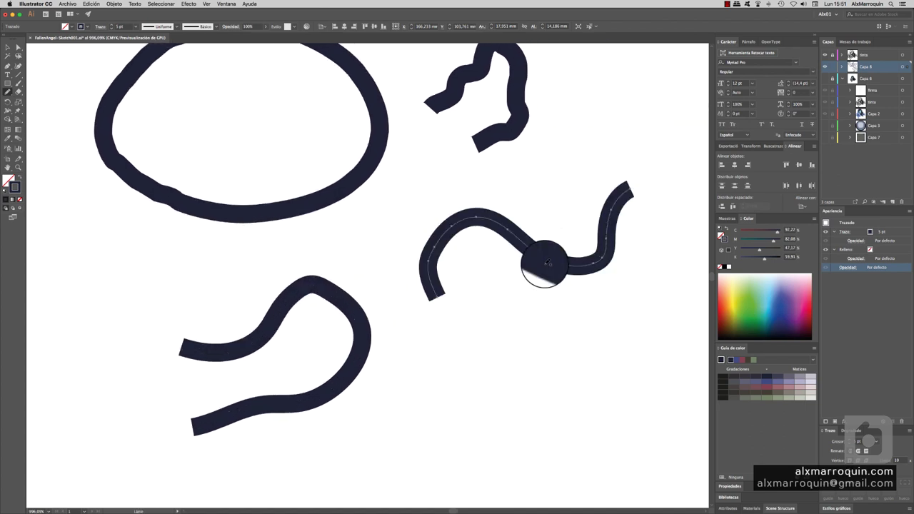
key("Return")
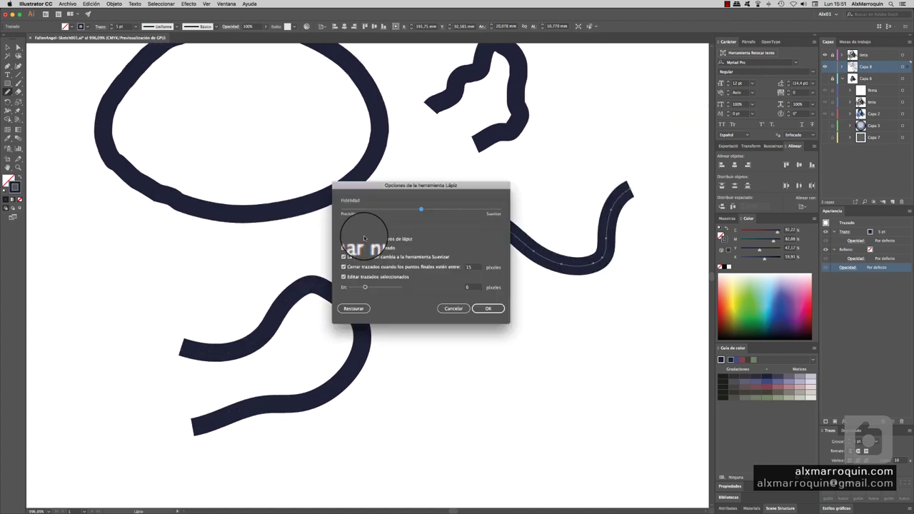
left_click(488, 308)
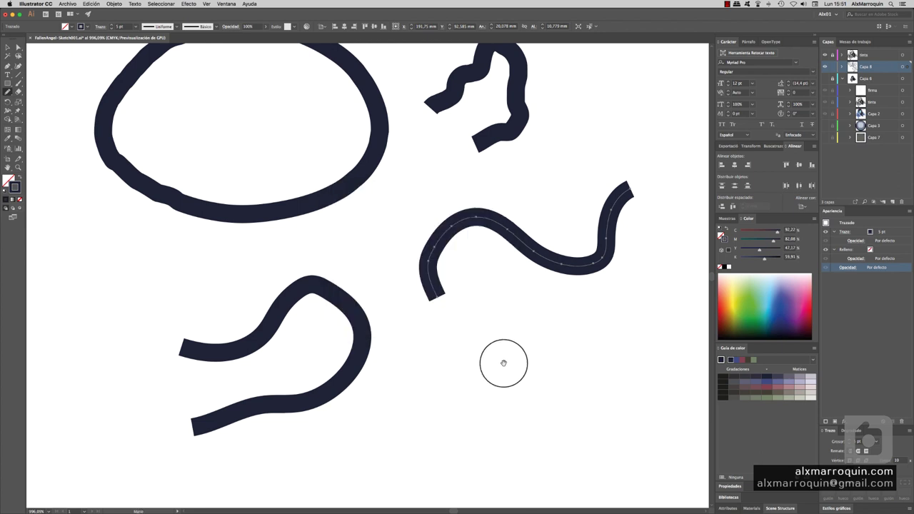
key("ctrl+shift+a")
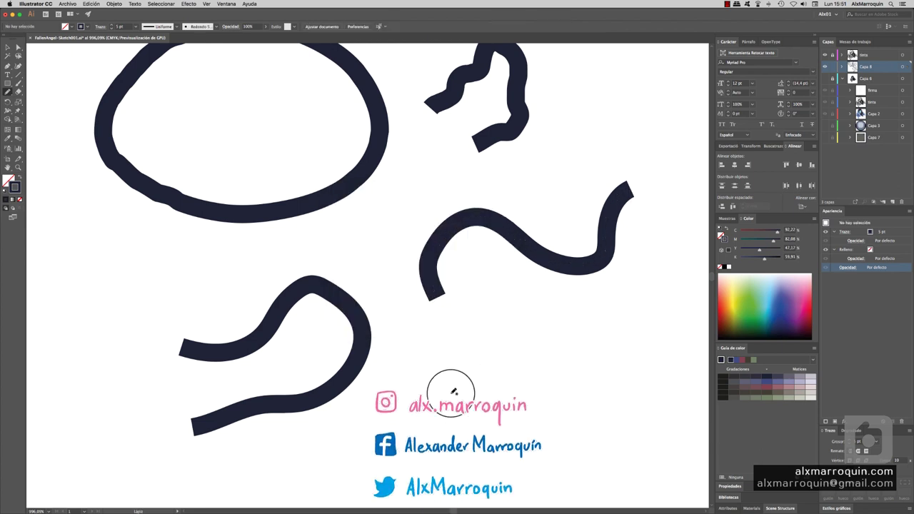
left_click_drag(516, 421, 493, 421)
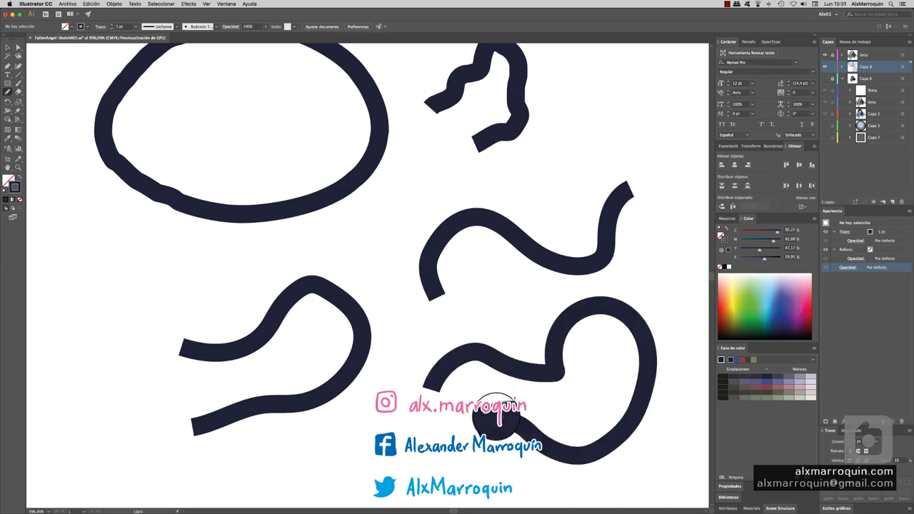
scroll(520, 182, "right", 5)
scroll(520, 183, "up", 3)
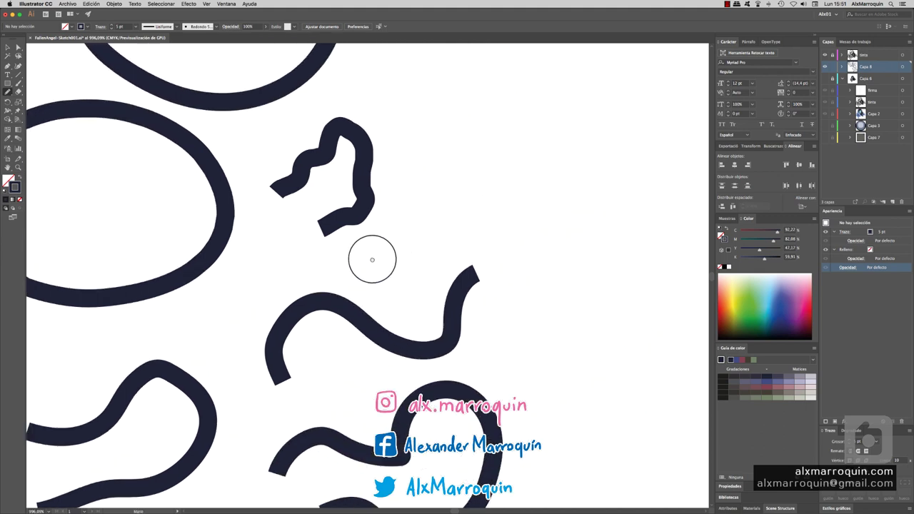
Adjust Pencil fidelity and turn on Keep Selected in the Pencil Tool Options
key("Return")
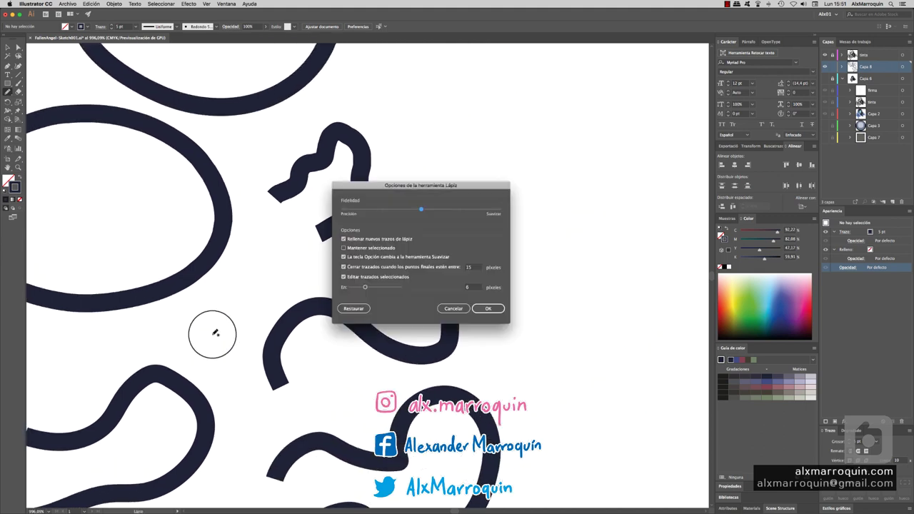
left_click_drag(438, 211, 421, 209)
left_click(344, 248)
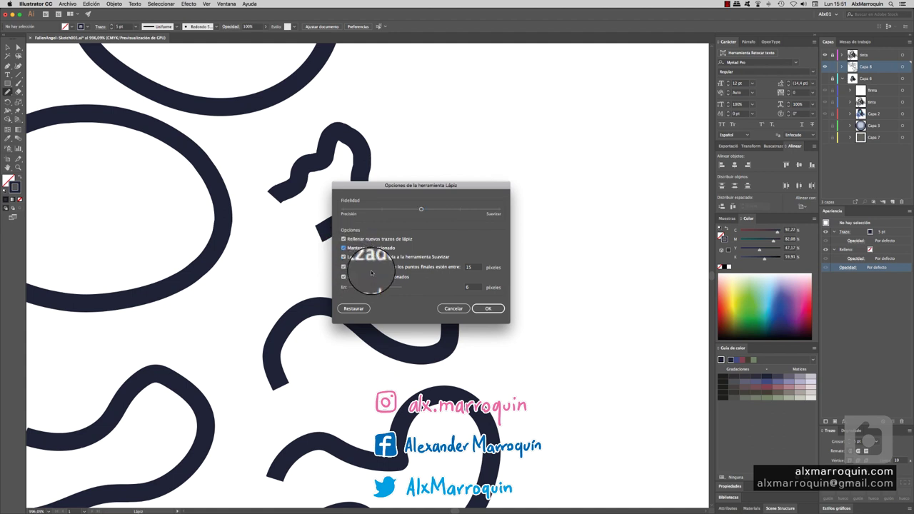
left_click(502, 314)
scroll(519, 240, "right", 4)
scroll(519, 241, "up", 5)
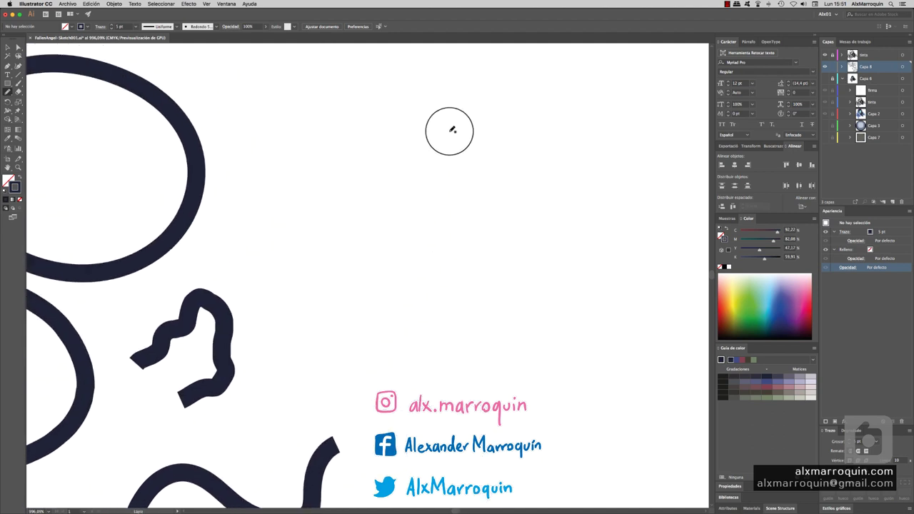
Draw a large closed wavy blob, undoing a stray top loop and redrawing its top and sides
mouse_move(564, 220)
left_mouse_down()
mouse_move(537, 387)
mouse_move(430, 382)
mouse_move(389, 263)
mouse_move(311, 230)
left_mouse_up()
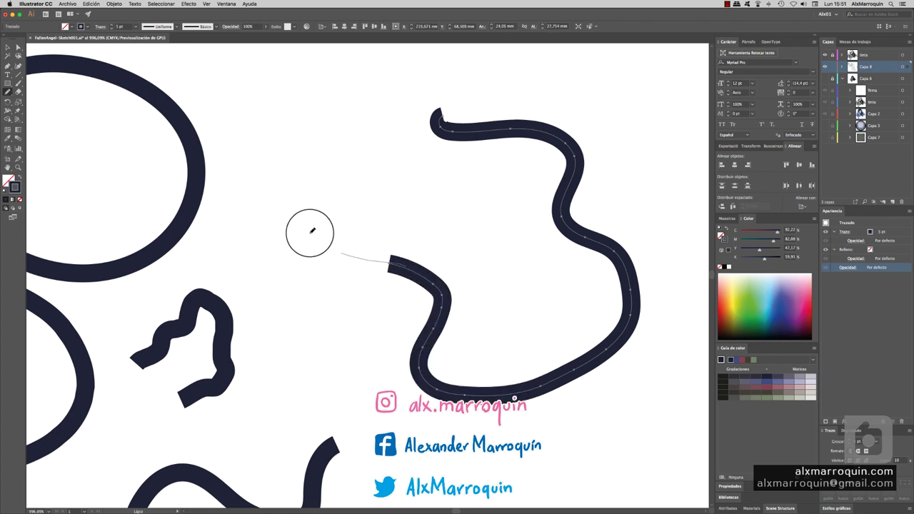
mouse_move(365, 108)
left_mouse_down()
mouse_move(377, 127)
mouse_move(419, 75)
mouse_move(431, 110)
mouse_move(476, 137)
left_mouse_up()
key("ctrl+z")
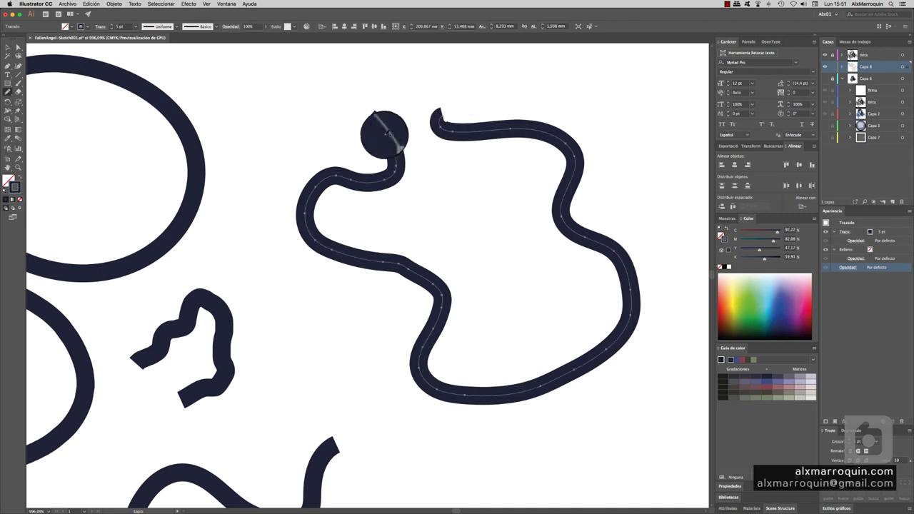
left_click_drag(366, 114, 404, 74)
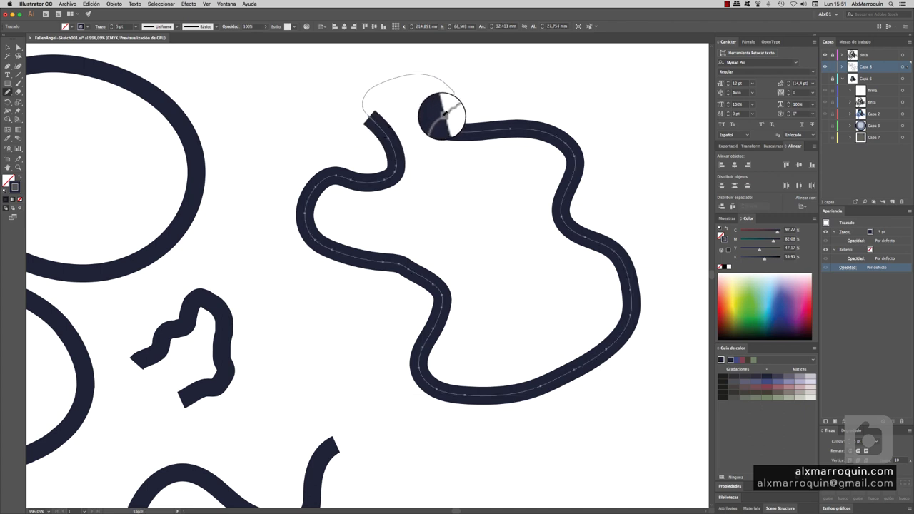
left_click_drag(449, 108, 436, 118)
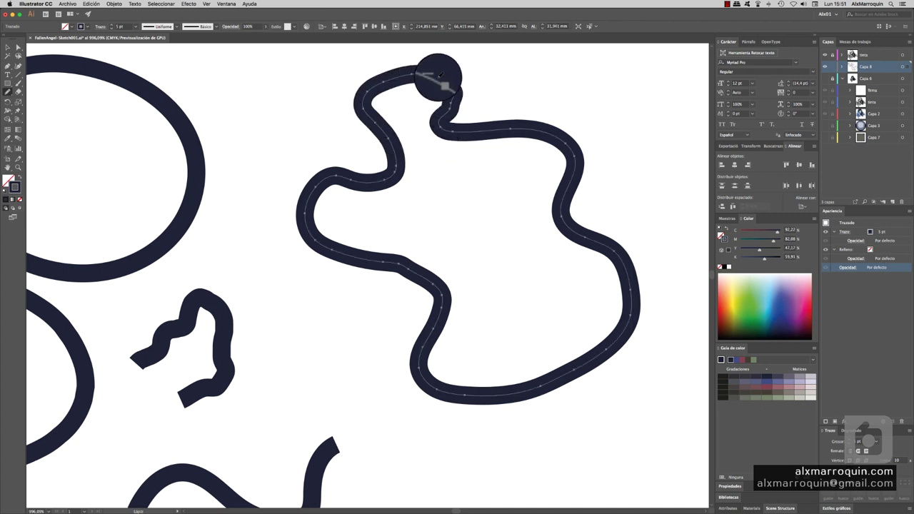
mouse_move(439, 77)
left_mouse_down()
mouse_move(453, 112)
mouse_move(504, 138)
left_mouse_up()
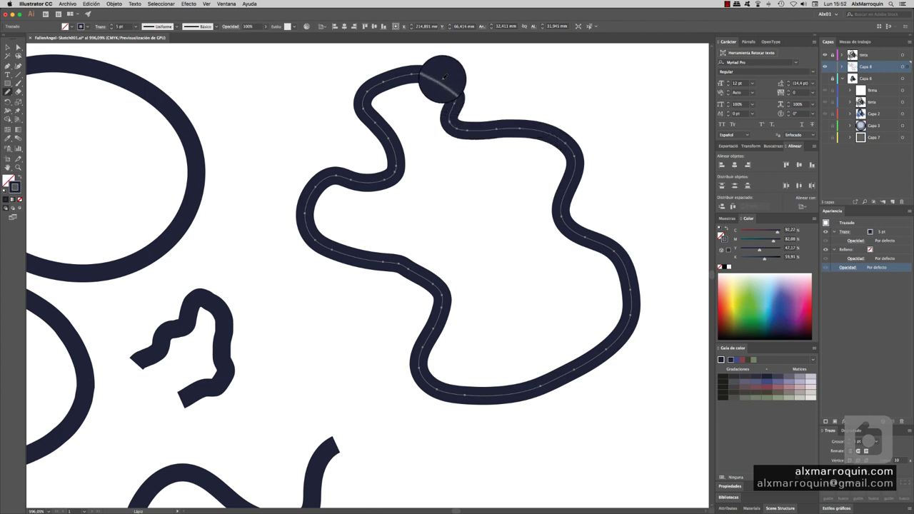
left_click_drag(410, 69, 547, 72)
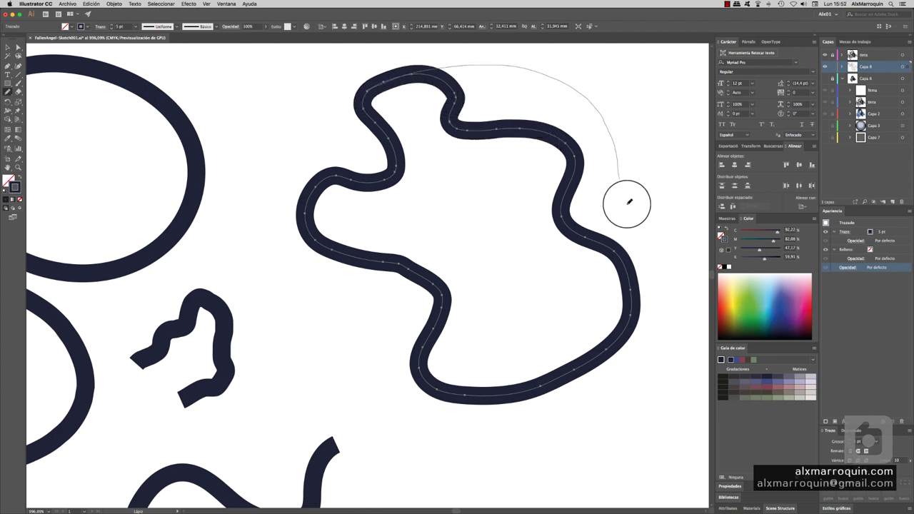
left_click_drag(639, 319, 582, 364)
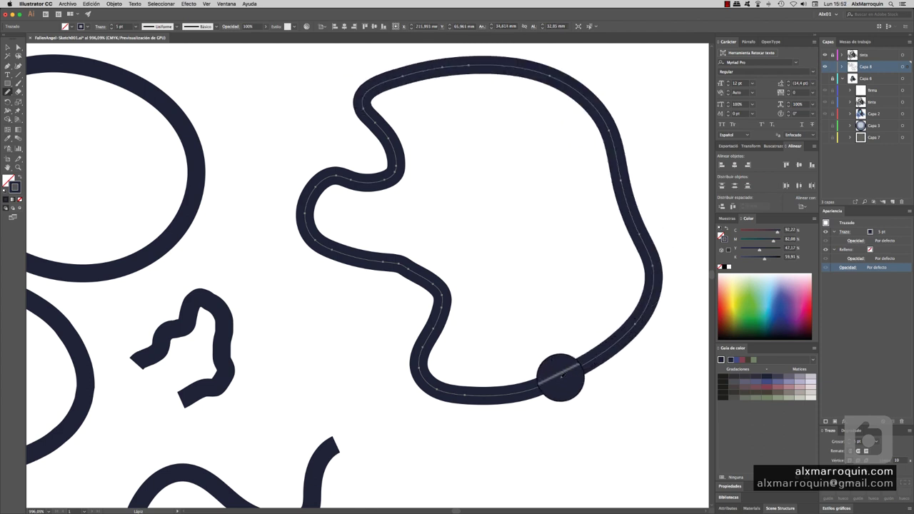
left_click_drag(365, 89, 353, 253)
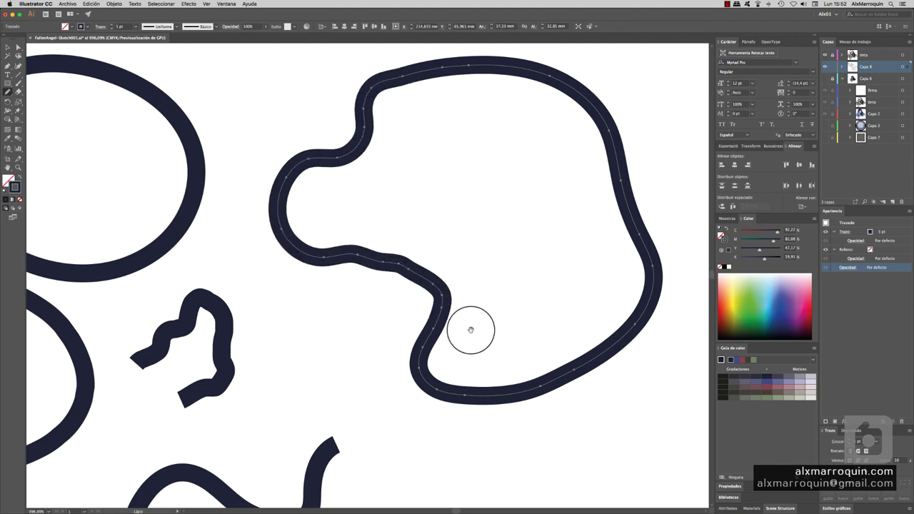
scroll(448, 322, "down", 3)
scroll(357, 292, "down", 2)
Smooth the bends of the right-hand curve by redrawing over them
scroll(488, 207, "down", 2)
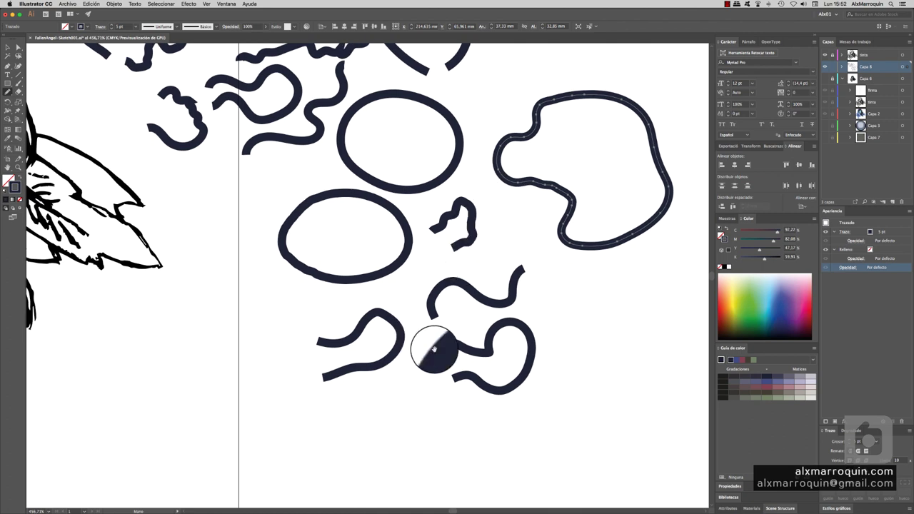
key("Return")
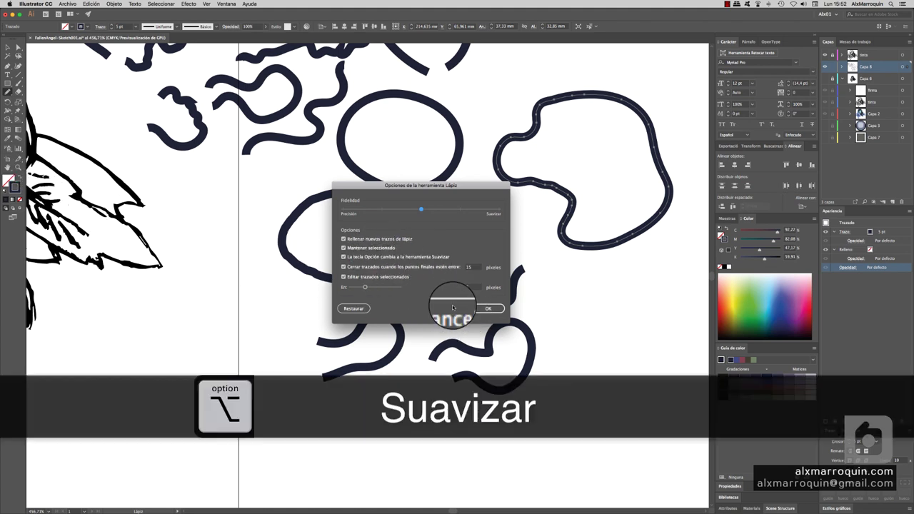
left_click(488, 308)
scroll(540, 224, "up", 3)
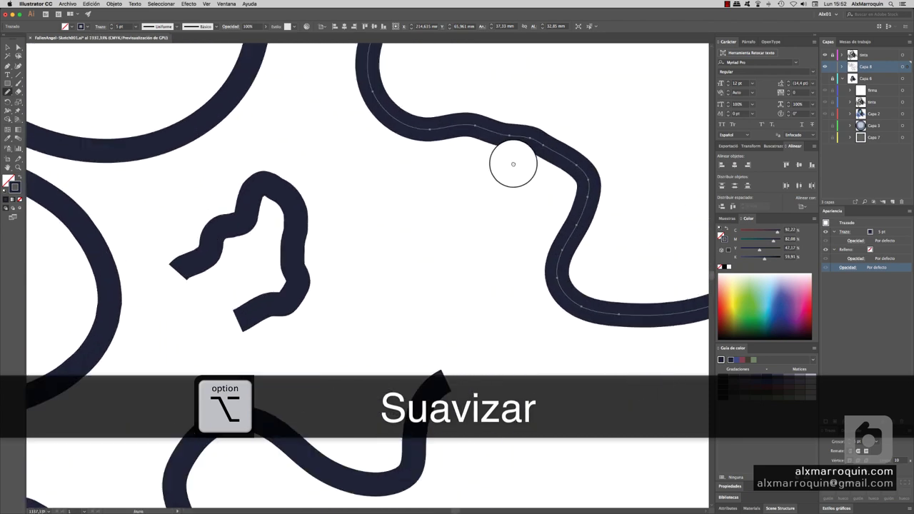
scroll(514, 159, "up", 2)
left_click(8, 91)
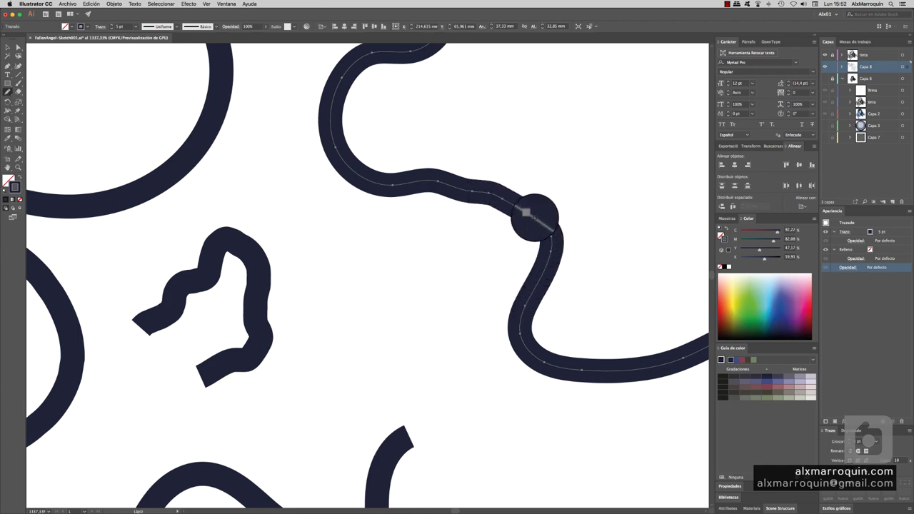
mouse_move(526, 208)
left_mouse_down()
mouse_move(520, 341)
mouse_move(552, 361)
left_mouse_up()
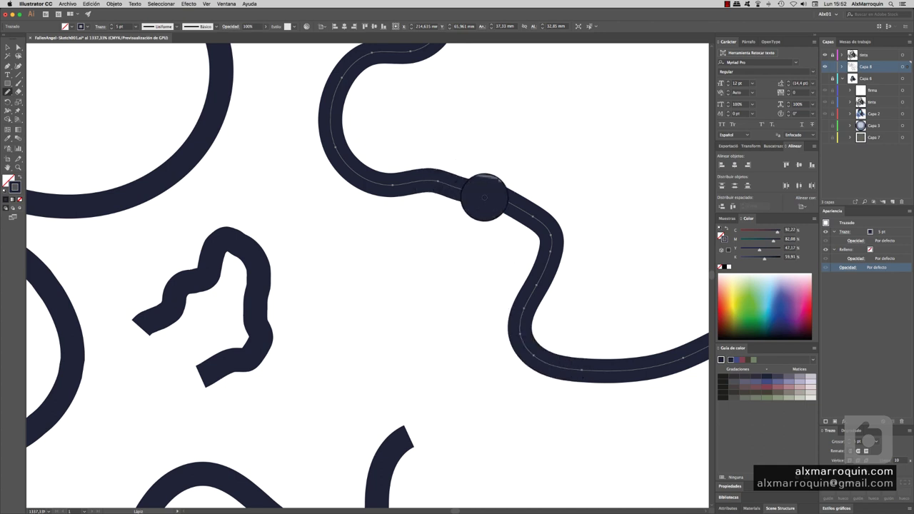
mouse_move(448, 183)
left_mouse_down()
mouse_move(367, 174)
mouse_move(351, 188)
left_mouse_up()
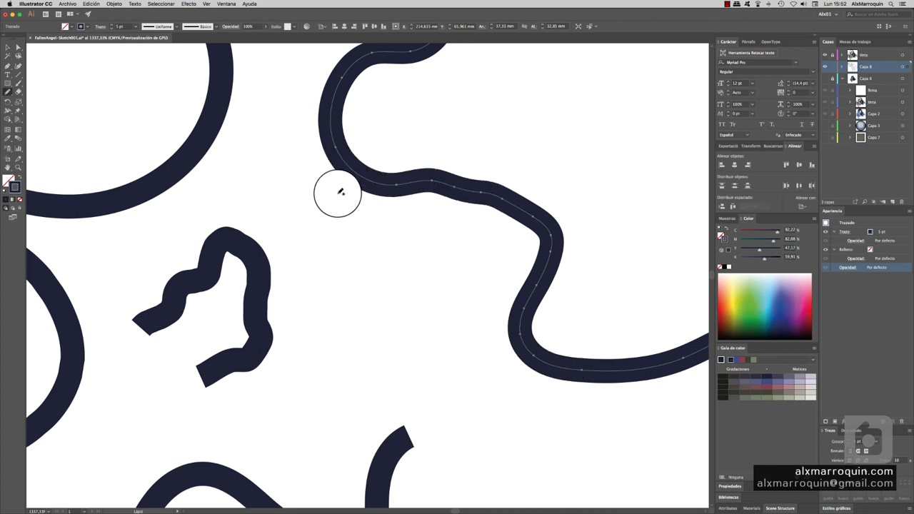
key("Return")
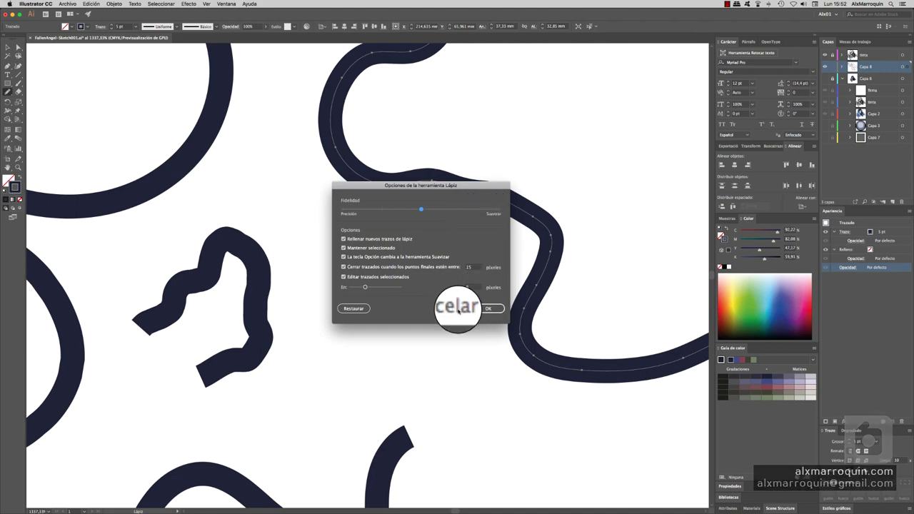
left_click(454, 308)
Select the lower practice ellipse and redraw its lumpy top-left edge smoothly
scroll(445, 210, "up", 3)
scroll(293, 356, "down", 5)
scroll(293, 356, "left", 5)
scroll(293, 355, "down", 5)
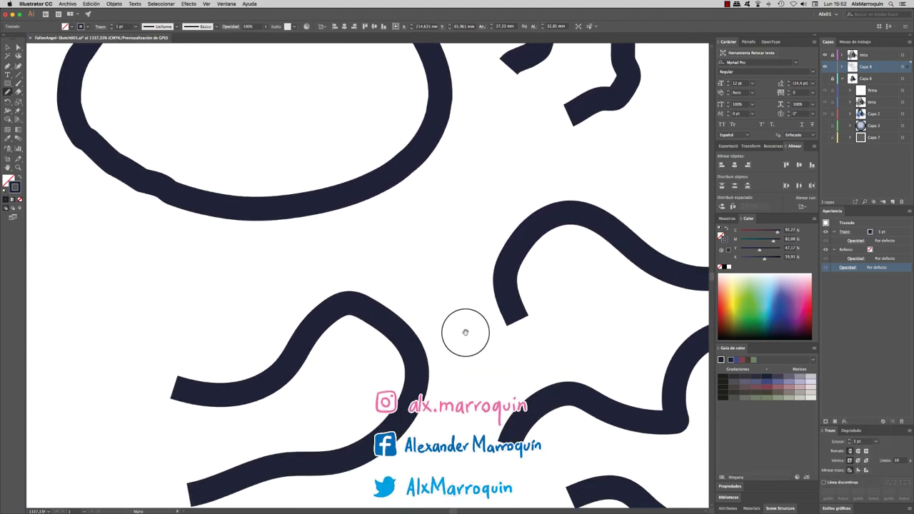
scroll(467, 329, "down", 5)
left_click_drag(534, 265, 386, 201)
scroll(386, 200, "up", 5)
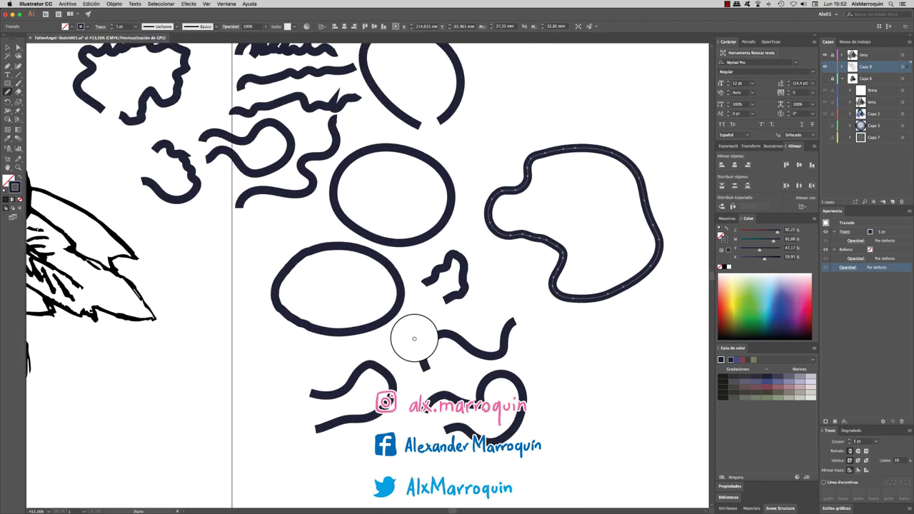
scroll(530, 362, "up", 5)
scroll(490, 320, "up", 3)
scroll(388, 326, "down", 2)
scroll(388, 326, "up", 3)
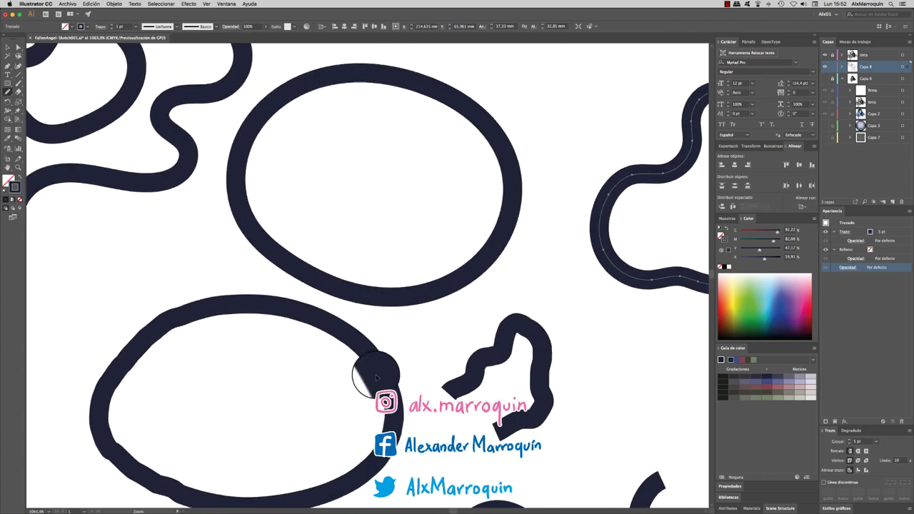
left_click(143, 327, "ctrl")
left_click_drag(150, 371, 292, 212)
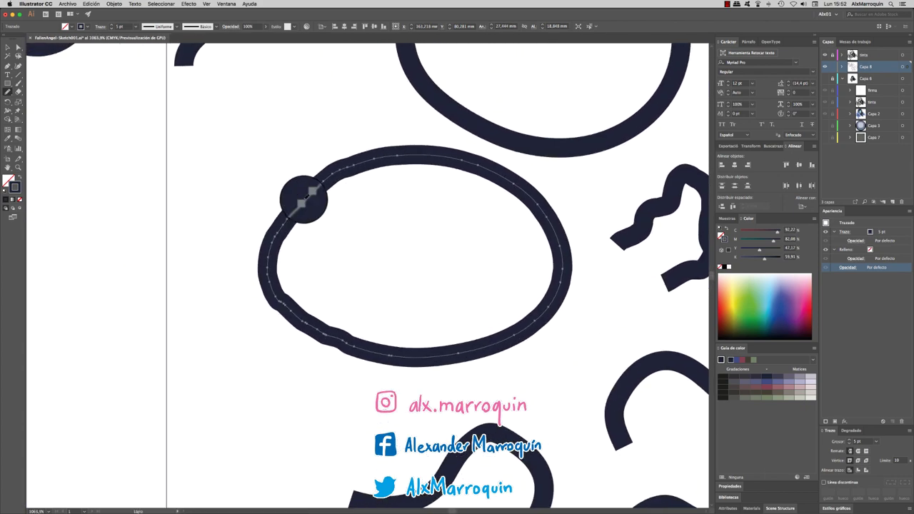
key("n")
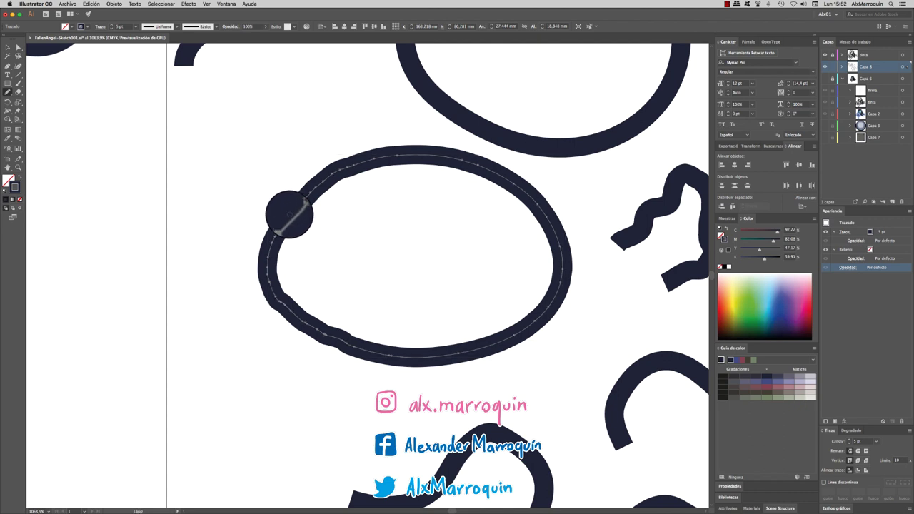
mouse_move(284, 226)
left_mouse_down()
mouse_move(333, 176)
mouse_move(394, 151)
mouse_move(317, 192)
mouse_move(275, 235)
mouse_move(285, 307)
mouse_move(359, 351)
mouse_move(316, 326)
mouse_move(468, 381)
left_mouse_up()
scroll(468, 380, "right", 10)
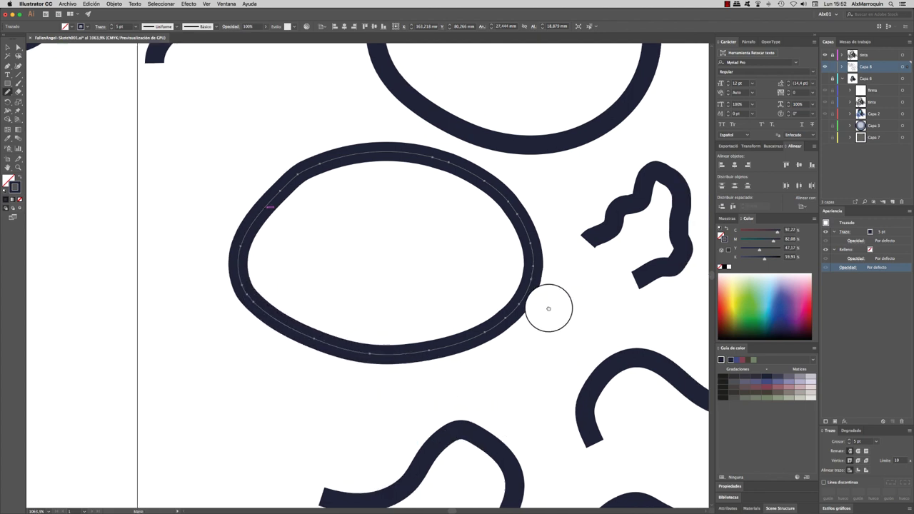
key("Return")
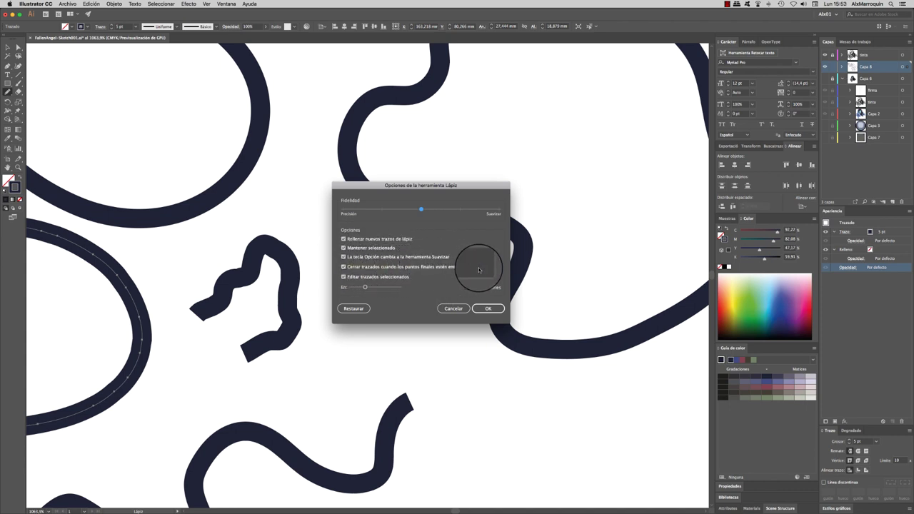
Finish the curved stroke toward the lower left and draw a new closed loop
left_click(457, 308)
scroll(507, 414, "down", 8)
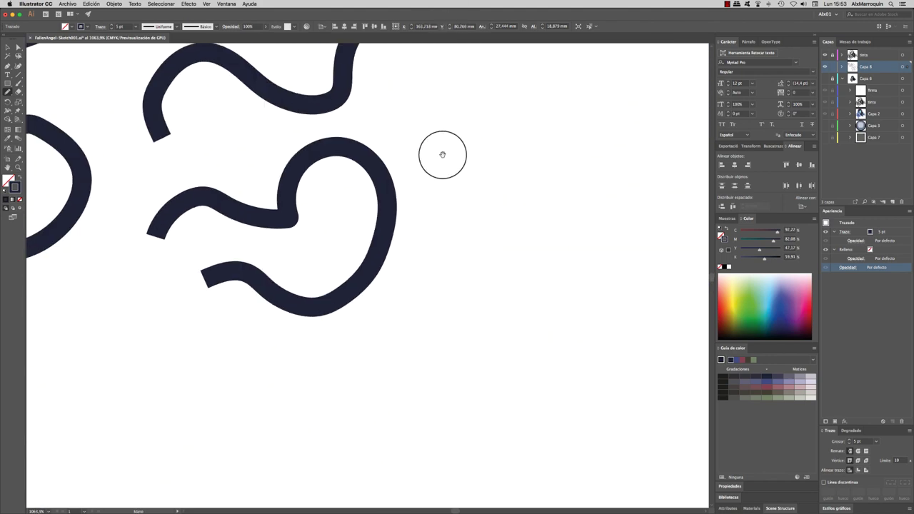
scroll(441, 153, "right", 5)
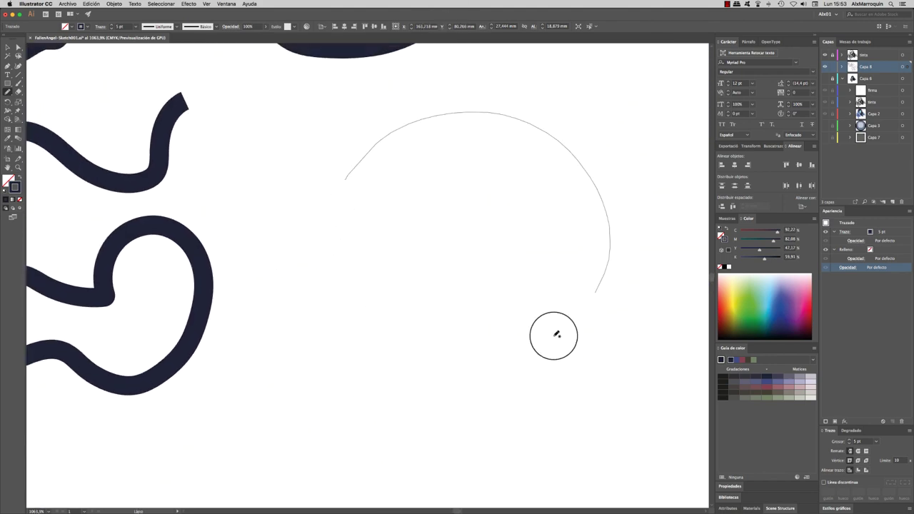
left_click_drag(556, 334, 405, 374)
scroll(400, 245, "down", 3)
scroll(325, 300, "down", 8)
scroll(325, 300, "left", 6)
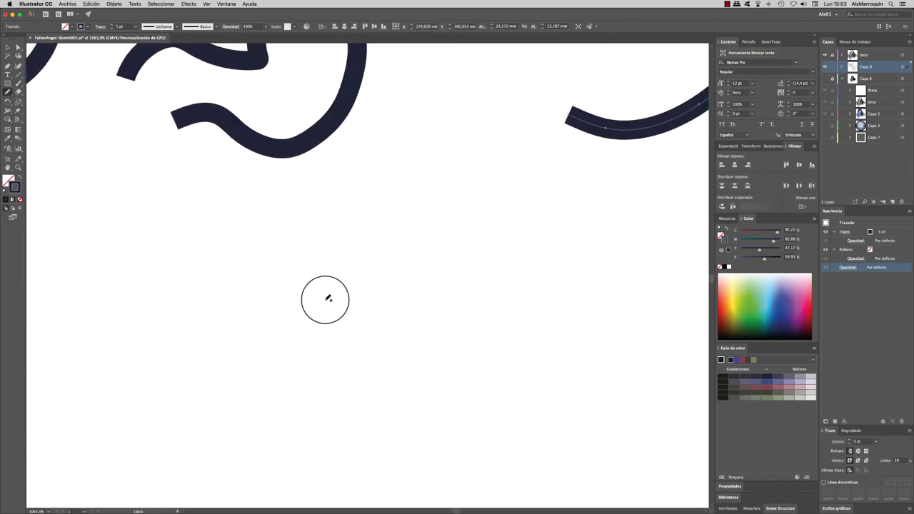
left_click_drag(327, 262, 535, 382)
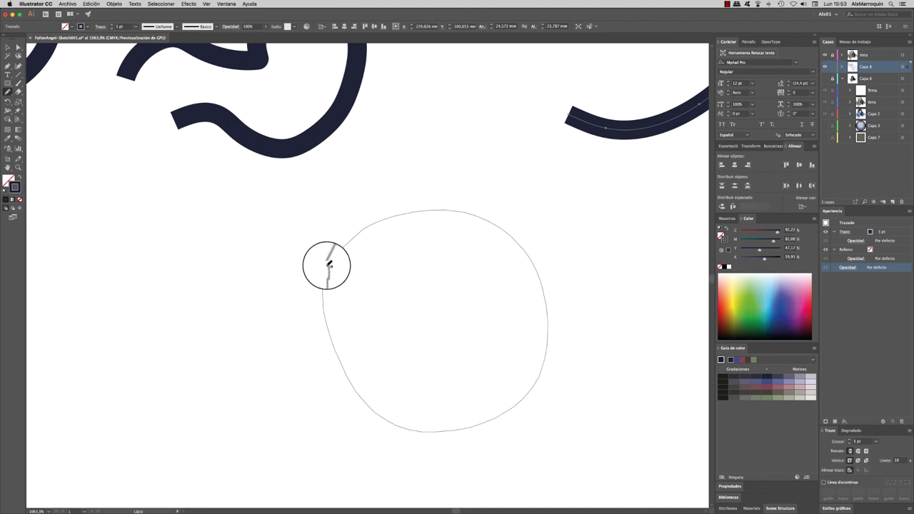
left_click_drag(329, 264, 335, 292)
Draw another loop, undo it, and redraw it as a closed circle
scroll(588, 247, "right", 8)
left_click_drag(321, 219, 392, 176)
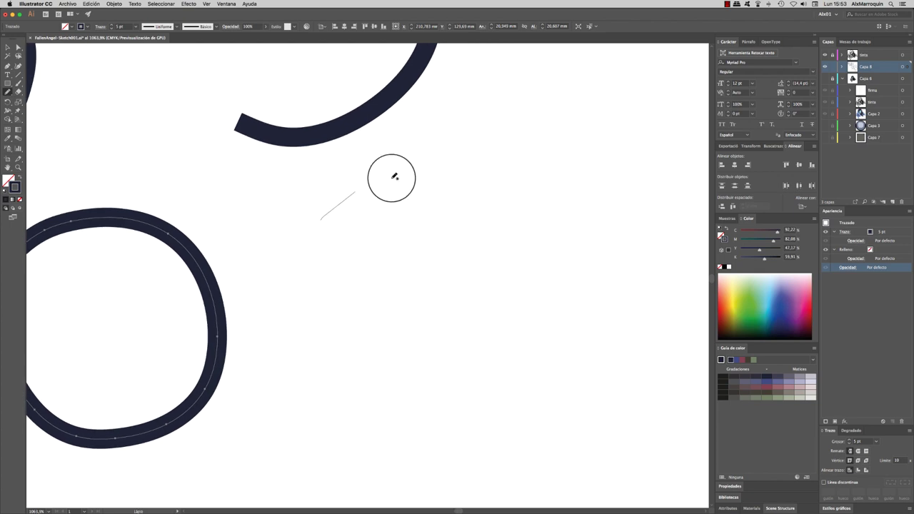
mouse_move(403, 388)
left_mouse_down()
mouse_move(313, 243)
mouse_move(320, 225)
left_mouse_up()
key("ctrl+z")
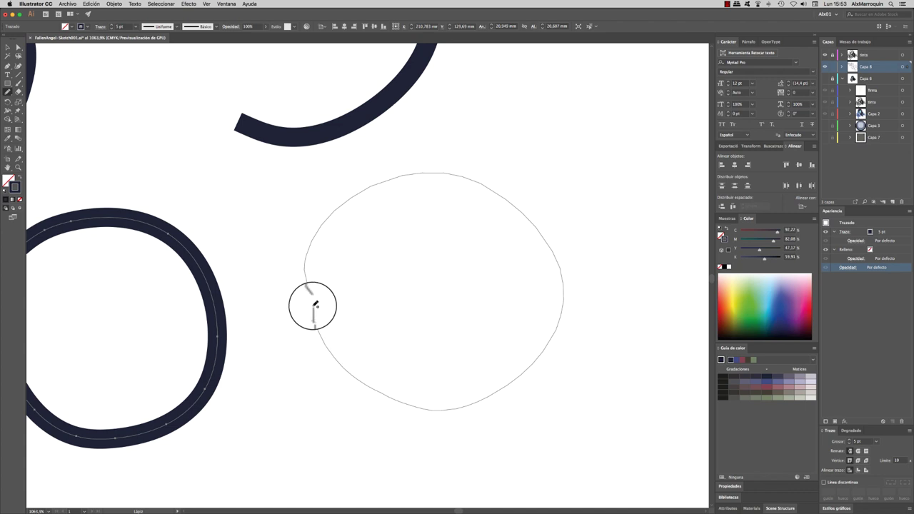
left_click_drag(312, 308, 322, 319)
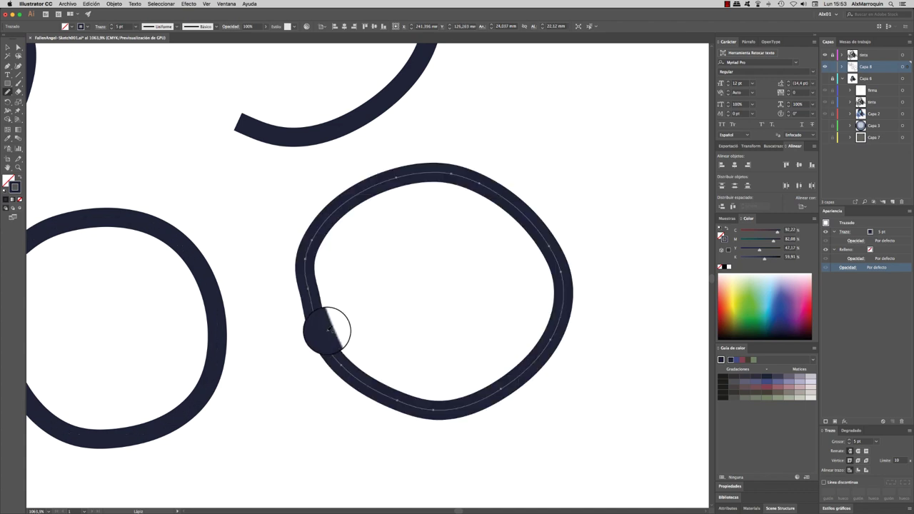
key("Return")
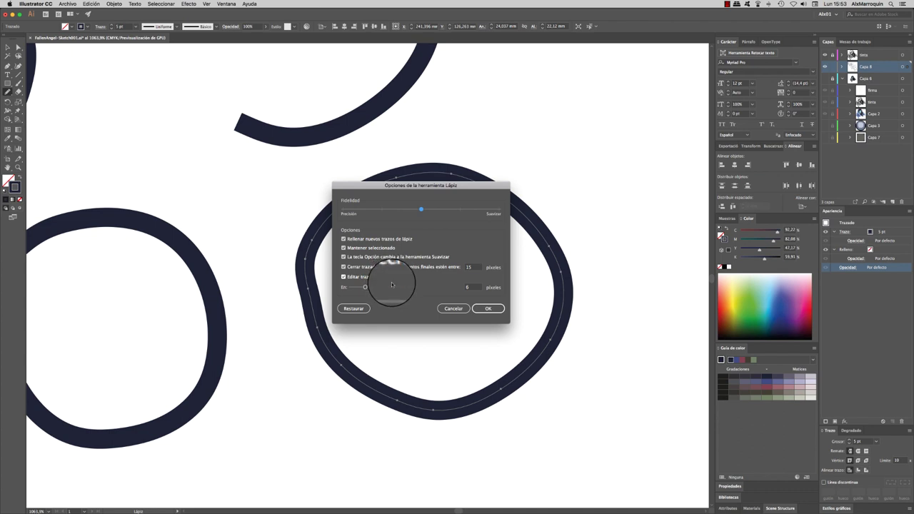
Redraw the newest circle's top-right, top and left edges rounder and smoother
left_click(450, 309)
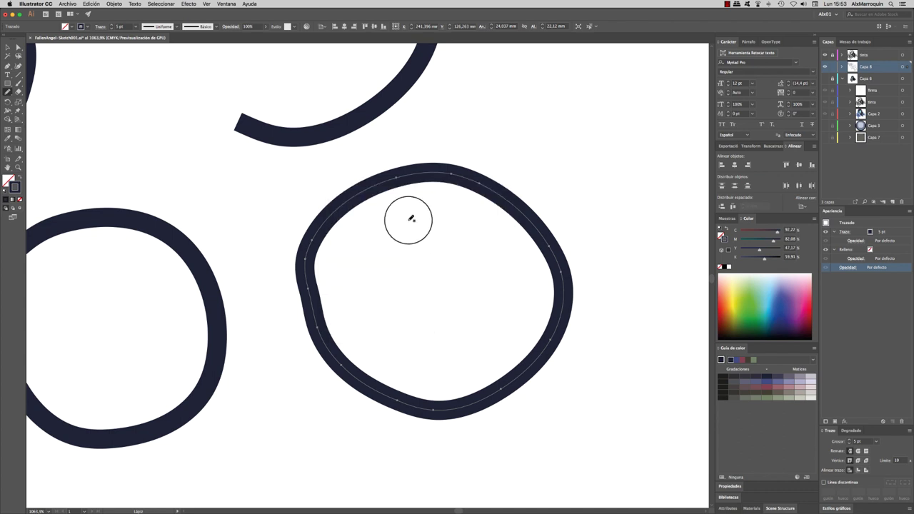
left_click_drag(387, 180, 567, 266)
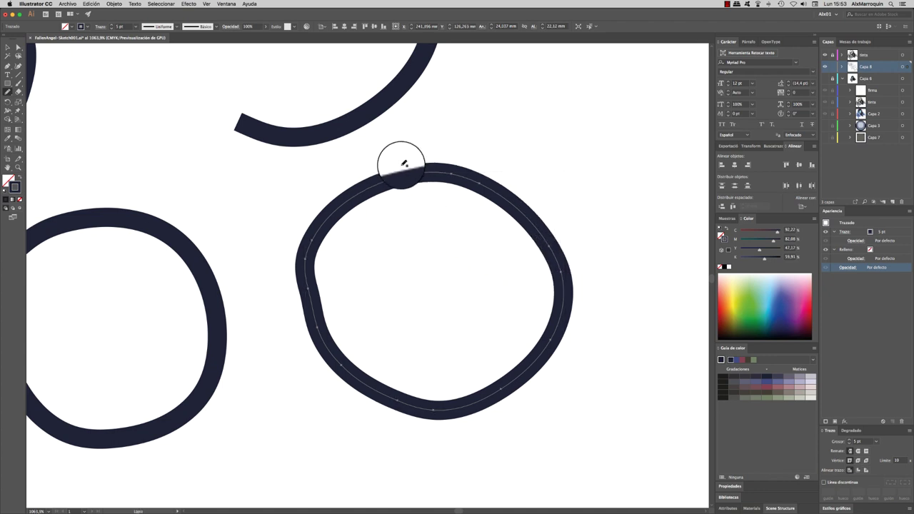
mouse_move(393, 178)
left_mouse_down()
mouse_move(326, 265)
mouse_move(372, 385)
mouse_move(389, 400)
left_mouse_up()
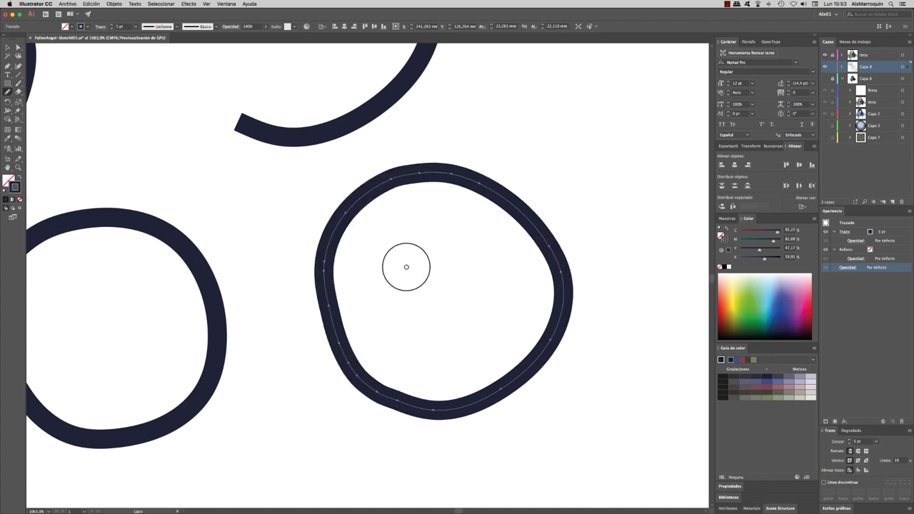
left_click_drag(421, 160, 577, 276)
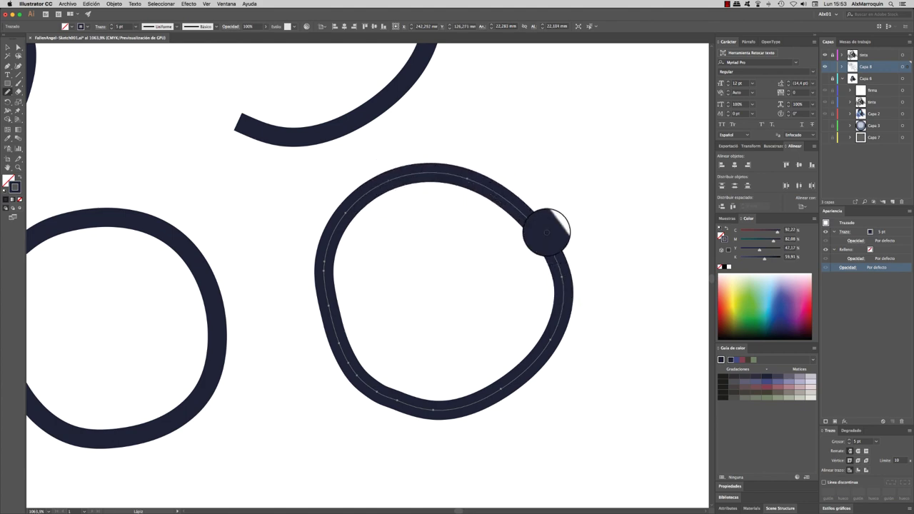
scroll(521, 325, "down", 5)
mouse_move(377, 238)
left_mouse_down()
mouse_move(247, 186)
mouse_move(534, 413)
left_mouse_up()
scroll(534, 413, "down", 5)
scroll(434, 357, "up", 2)
Select all the practice strokes and delete them
scroll(432, 369, "up", 2)
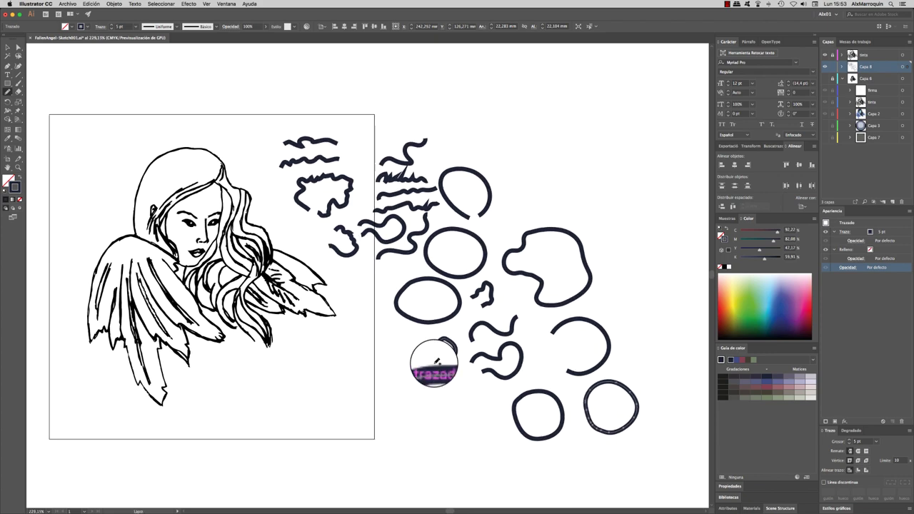
key("ctrl+a")
key("Delete")
Zoom to the angel's face and set a light blue swatch fill with no stroke
scroll(261, 316, "up", 3)
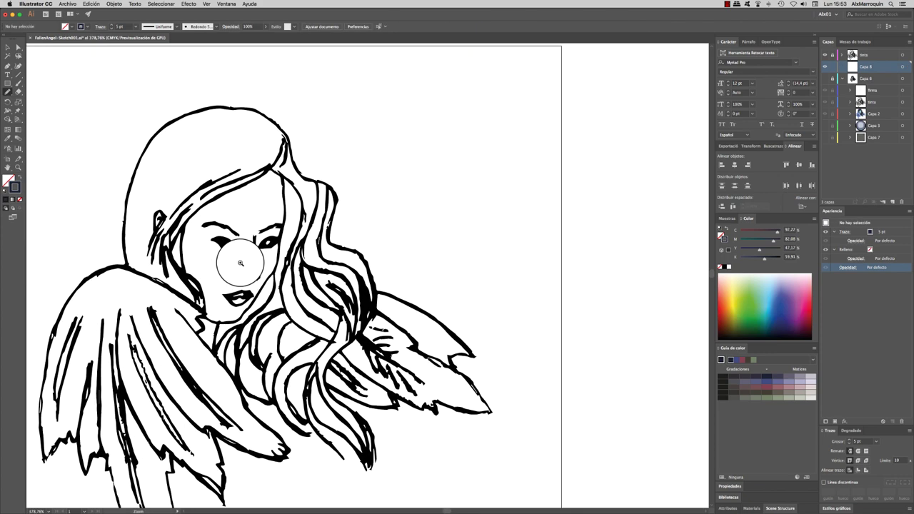
scroll(259, 309, "up", 2)
left_click_drag(259, 310, 431, 243)
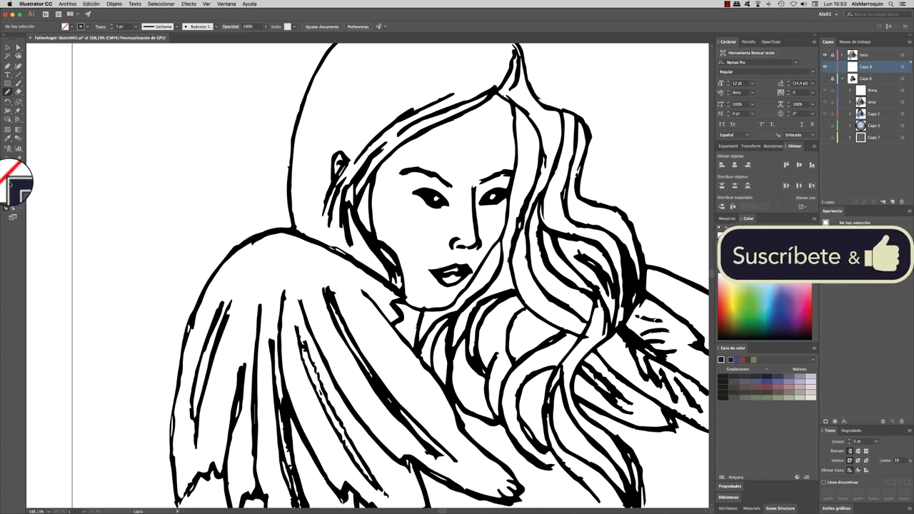
left_click(20, 177)
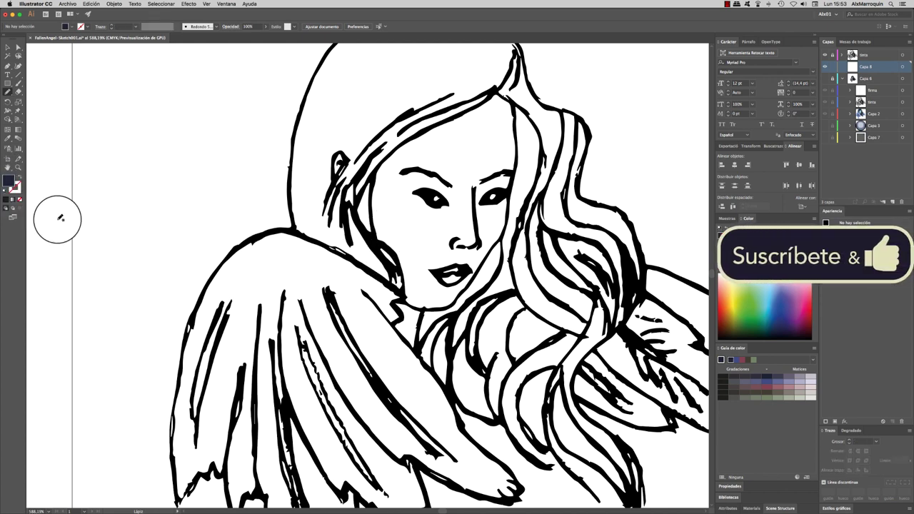
scroll(465, 182, "up", 1)
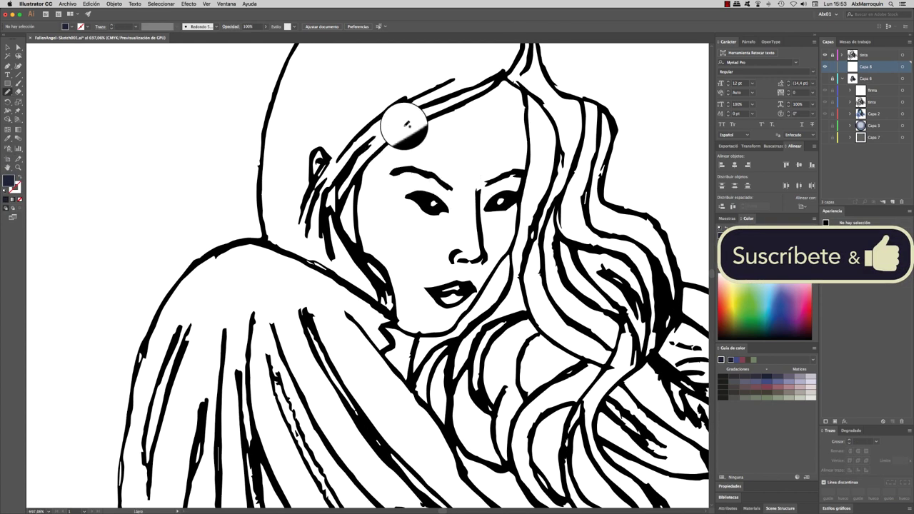
scroll(471, 266, "up", 3)
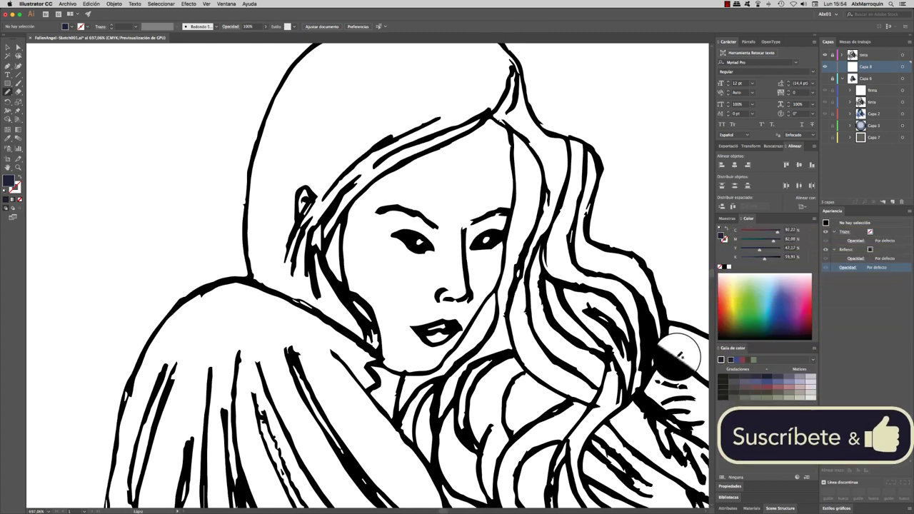
left_click(727, 218)
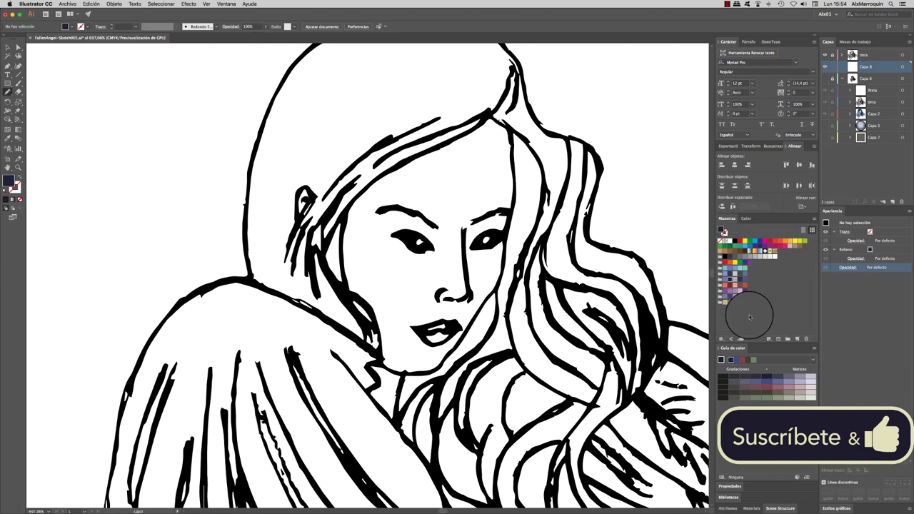
left_click(740, 272)
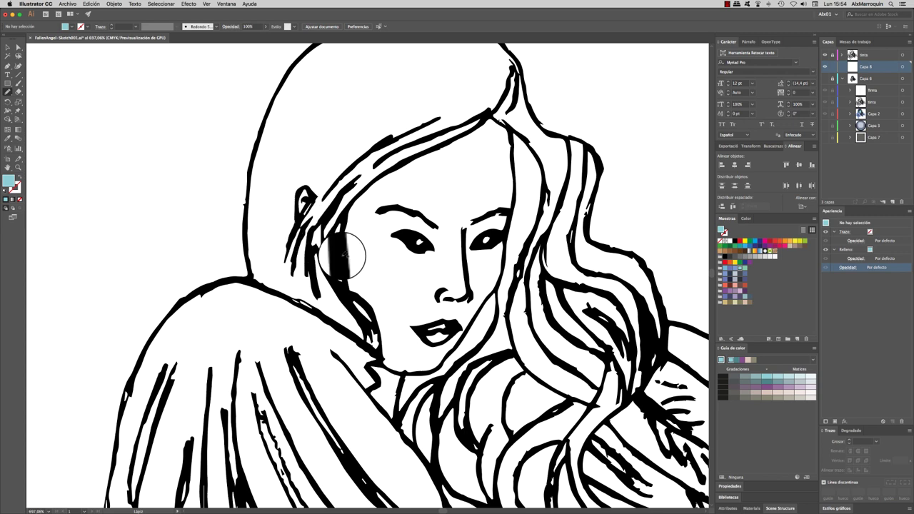
Paint the teal skin fill out to the face outline around the hairline, eye and right jaw
left_click_drag(308, 187, 446, 116)
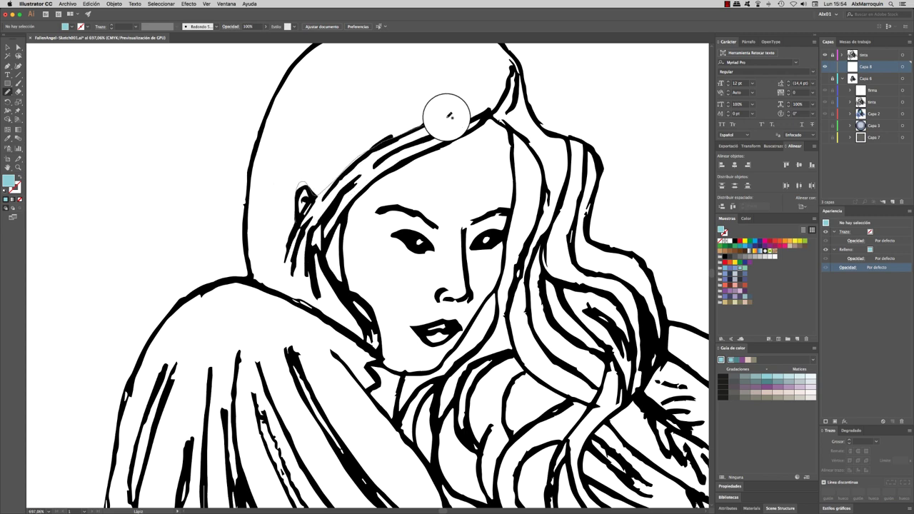
mouse_move(501, 114)
left_mouse_down()
mouse_move(510, 265)
mouse_move(473, 300)
mouse_move(448, 348)
mouse_move(398, 372)
mouse_move(372, 347)
mouse_move(295, 246)
mouse_move(310, 204)
left_mouse_up()
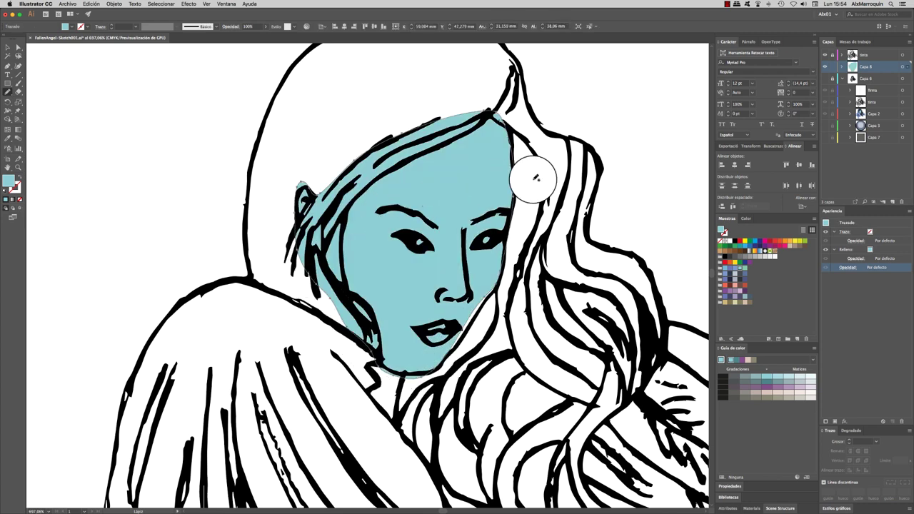
left_click_drag(483, 107, 511, 142)
left_click_drag(514, 194, 508, 232)
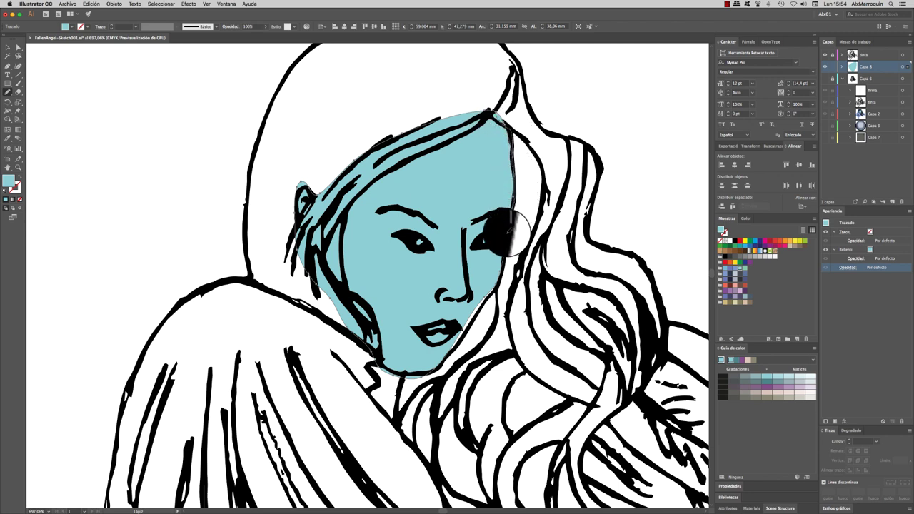
mouse_move(490, 271)
left_mouse_down()
mouse_move(501, 273)
mouse_move(473, 286)
mouse_move(427, 375)
mouse_move(371, 353)
mouse_move(428, 374)
left_mouse_up()
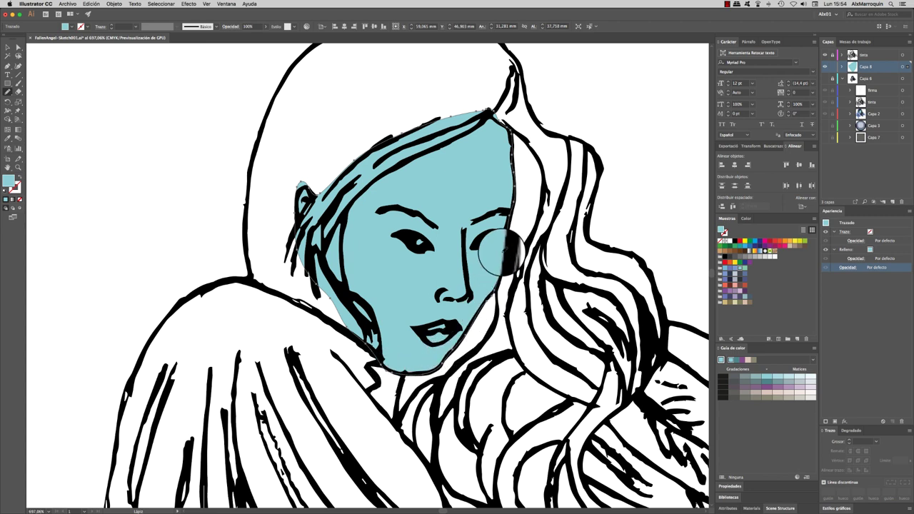
left_click_drag(503, 255, 491, 293)
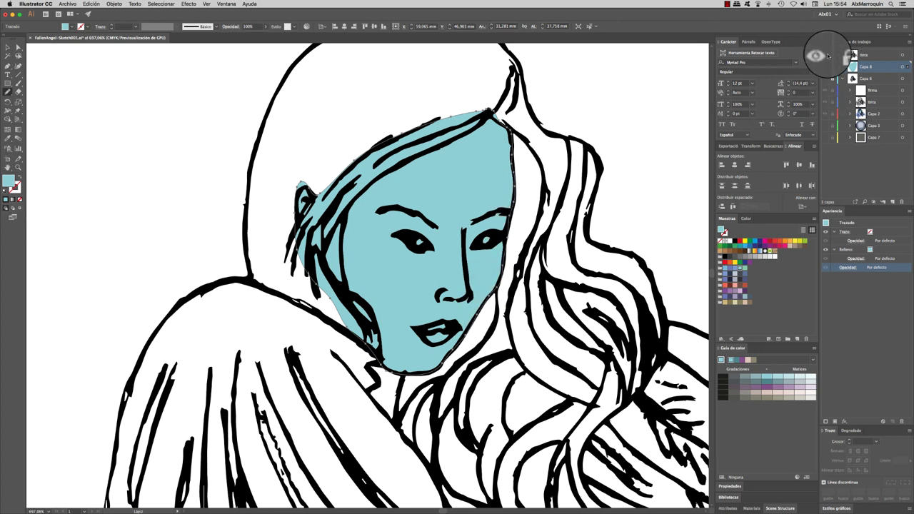
Check fill coverage with the line art hidden, extend the fill to the hairline, and draw a hair shape to the ear
left_click(826, 55)
left_click(826, 55)
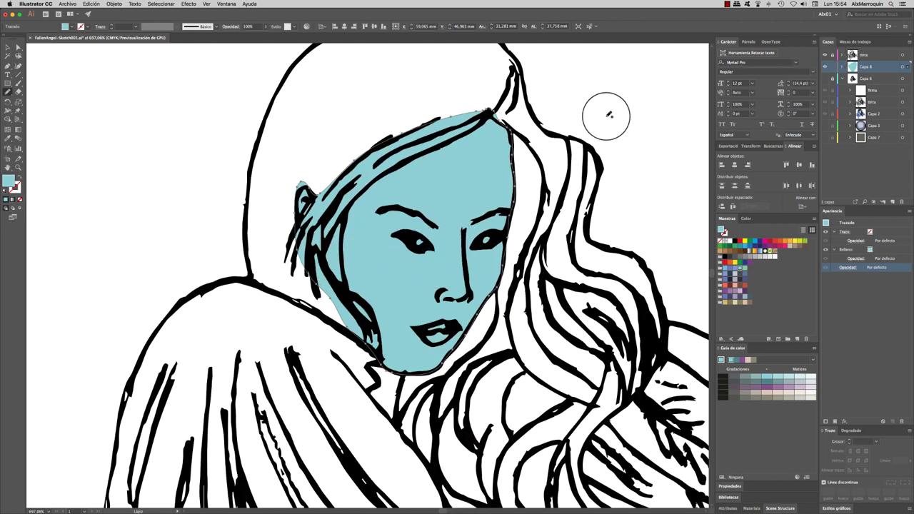
mouse_move(514, 136)
left_mouse_down()
mouse_move(487, 126)
mouse_move(510, 128)
left_mouse_up()
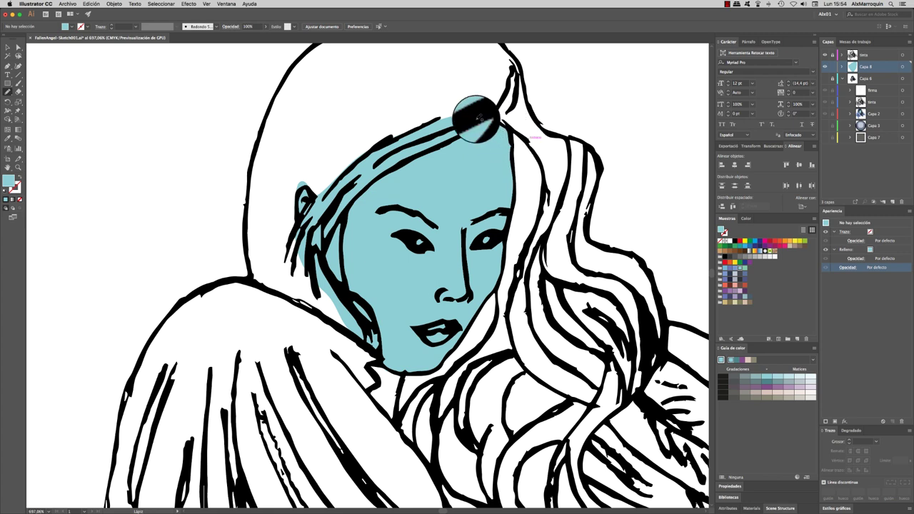
scroll(389, 203, "up", 3)
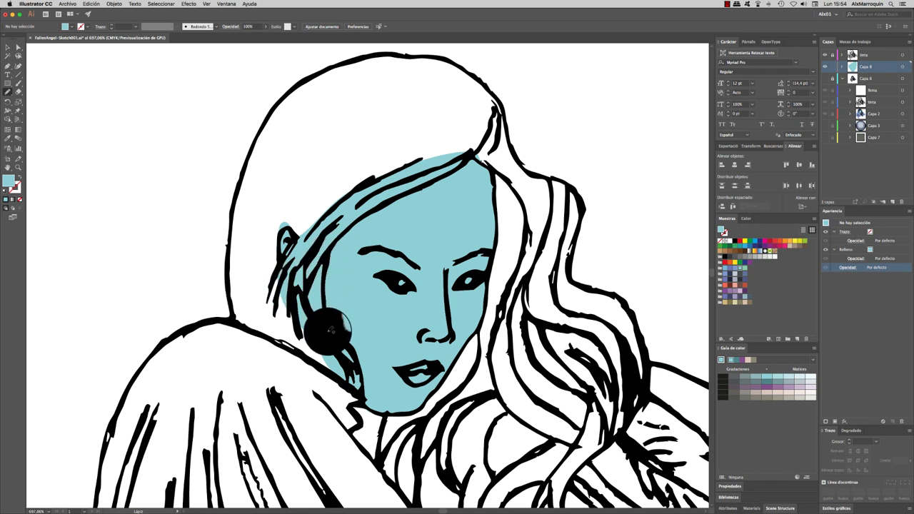
mouse_move(443, 179)
left_mouse_down()
mouse_move(307, 232)
mouse_move(336, 371)
left_mouse_up()
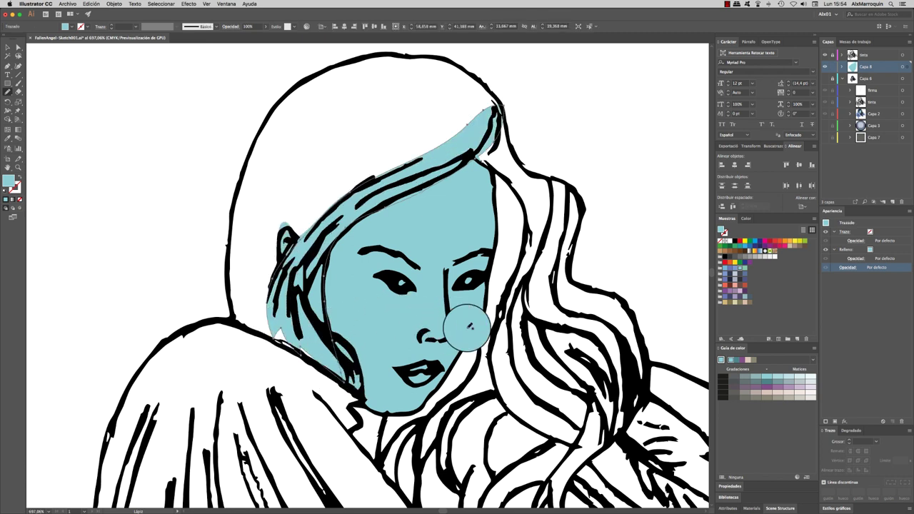
Colour the new hair shape slate blue after briefly trying dark charcoal
left_click(742, 281)
left_click(744, 282)
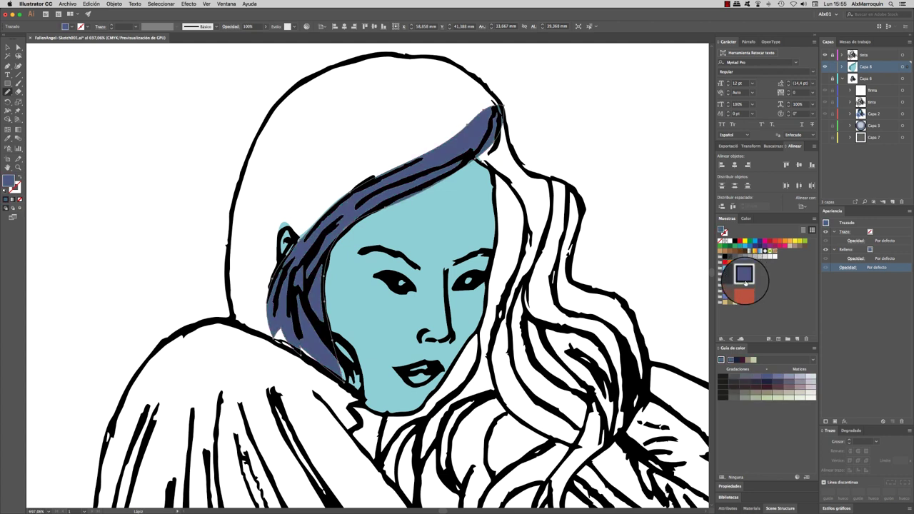
left_click(739, 281)
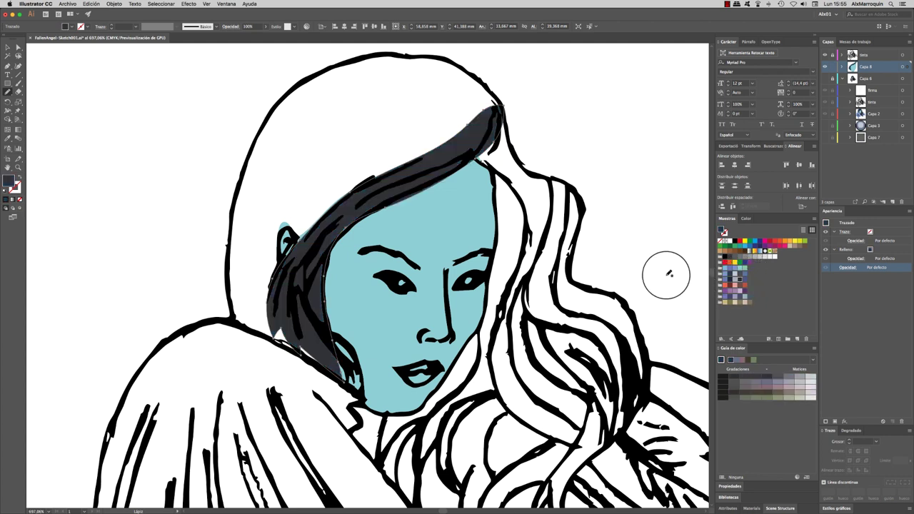
left_click(744, 280)
left_click(575, 123, "super")
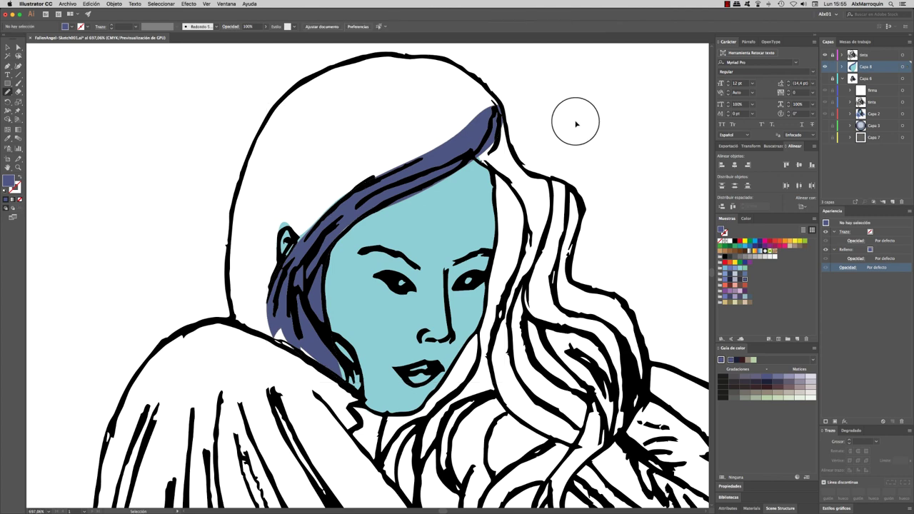
Reinforce the hood's outer contour across the top and the hair's left outline
left_click_drag(252, 315, 320, 70)
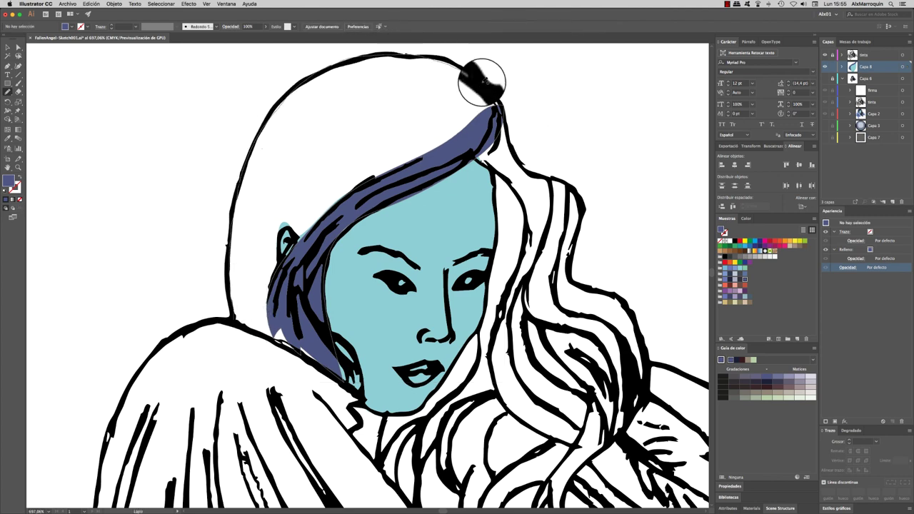
left_click_drag(320, 70, 500, 115)
mouse_move(345, 226)
left_mouse_down()
mouse_move(310, 361)
mouse_move(265, 344)
mouse_move(225, 307)
left_mouse_up()
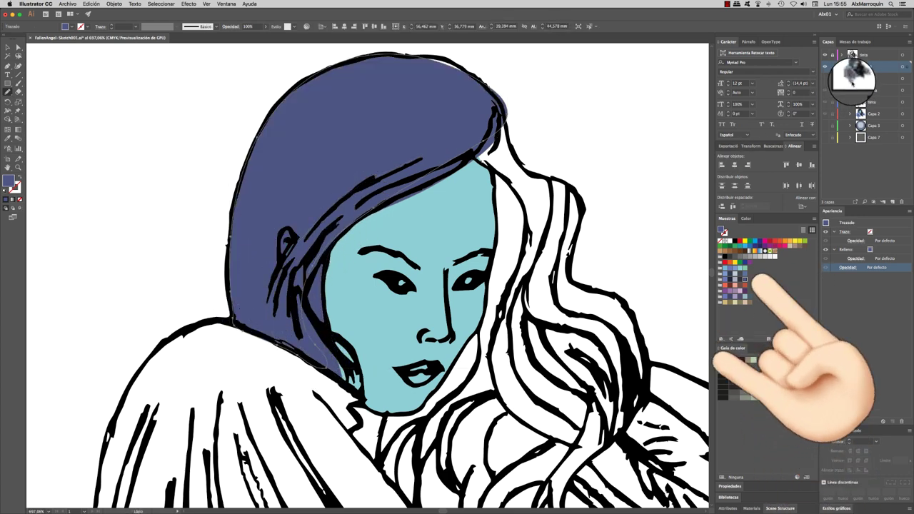
Select the hood path in the Layers panel and fill it dark charcoal
left_click(843, 68)
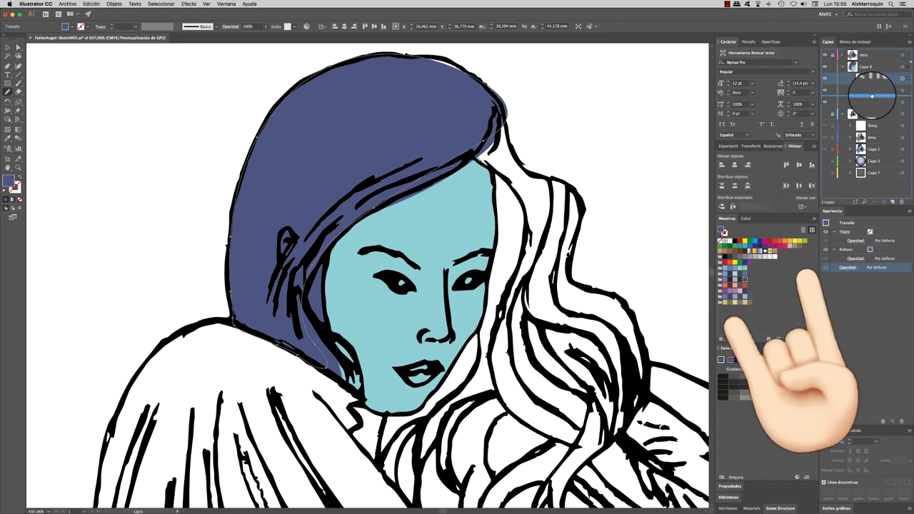
left_click(876, 109)
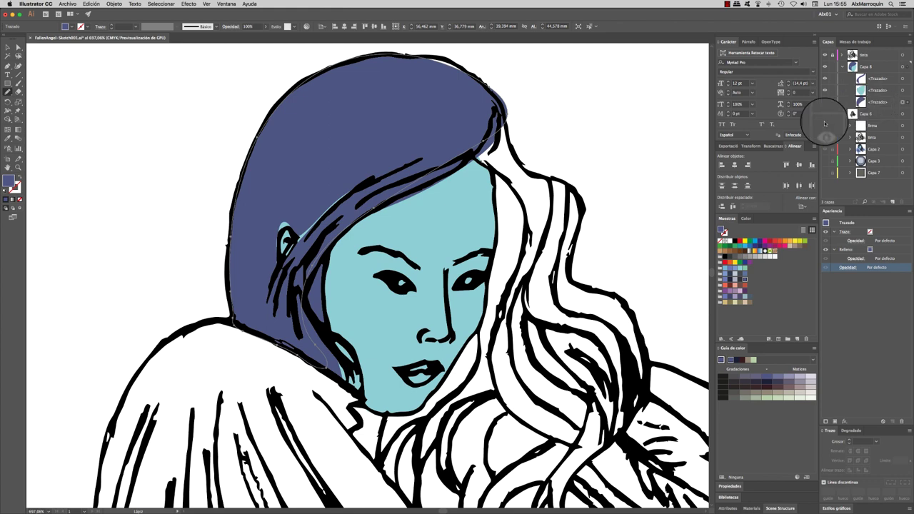
left_click(739, 281)
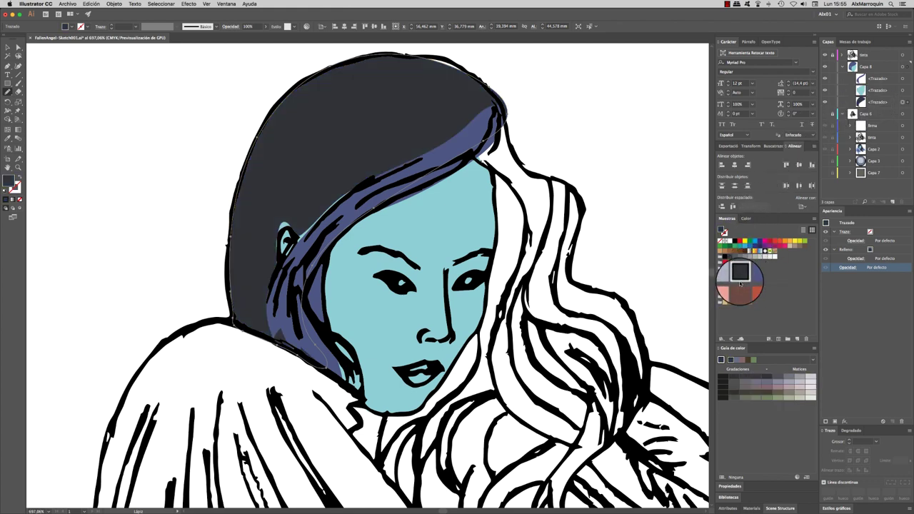
left_click(582, 115)
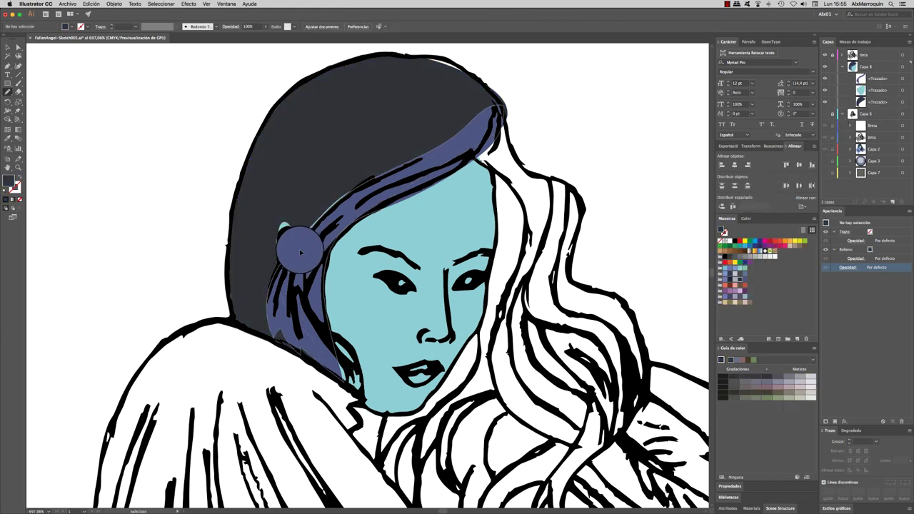
Paint more blue hair near the ear and beside the face
left_click_drag(300, 252, 326, 202)
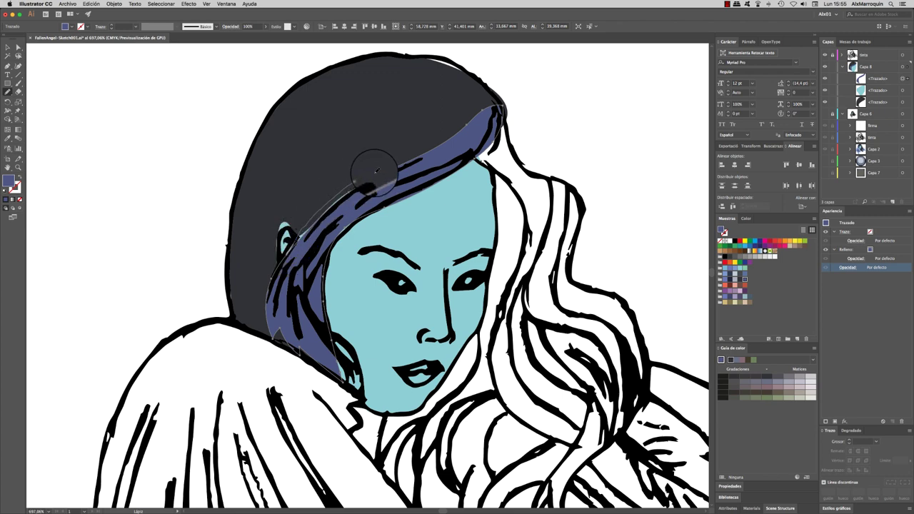
left_click_drag(412, 159, 421, 155)
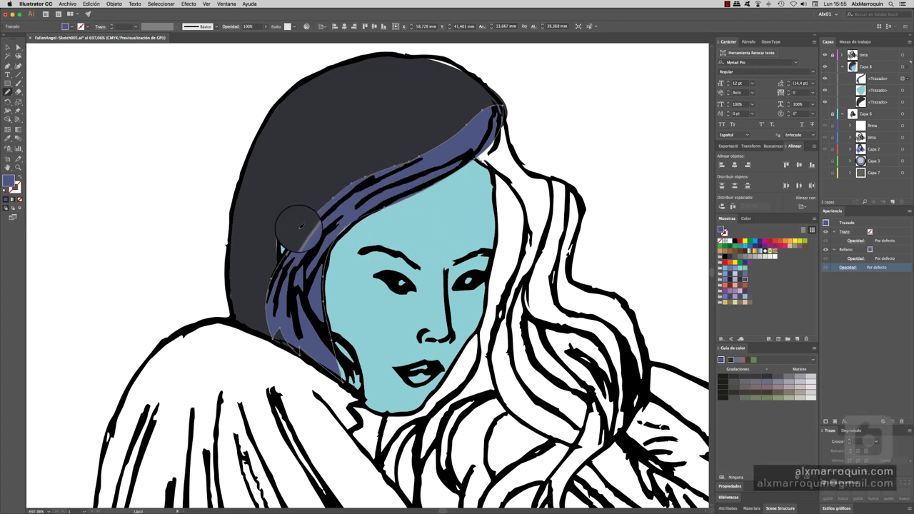
left_click_drag(354, 214, 386, 204)
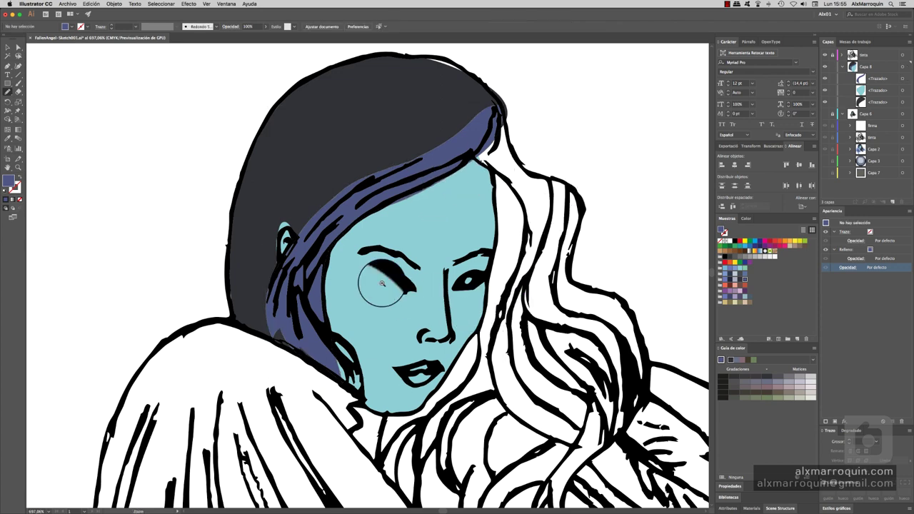
Paint coral-red pupils into the left and right eyes
scroll(389, 286, "up", 4)
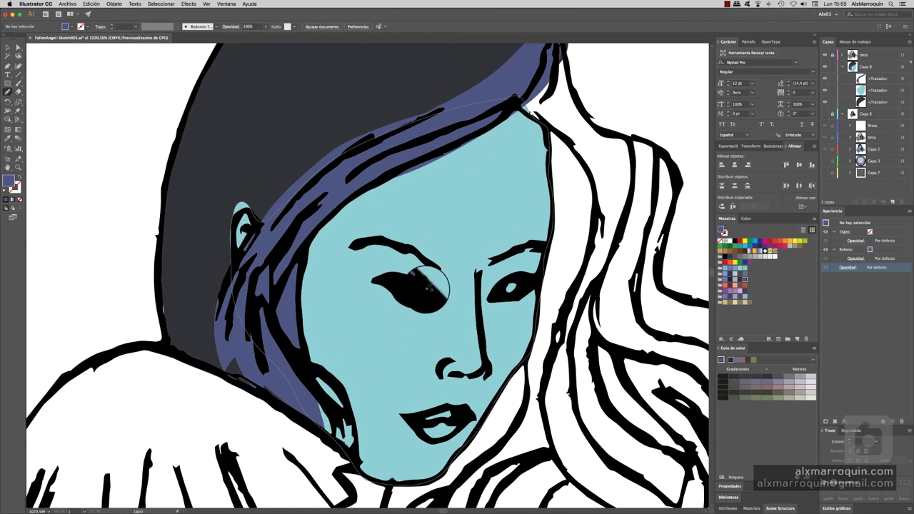
left_click(413, 291)
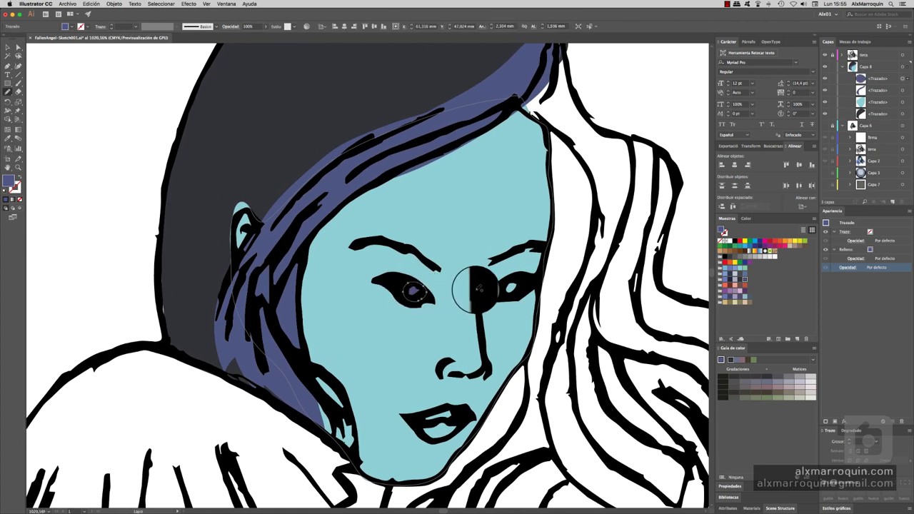
left_click(744, 286)
left_click(730, 289)
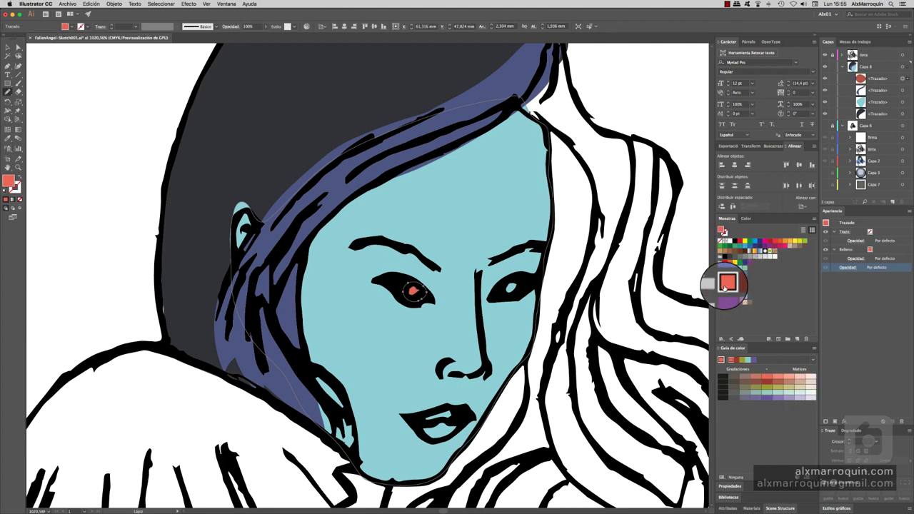
left_click(505, 294)
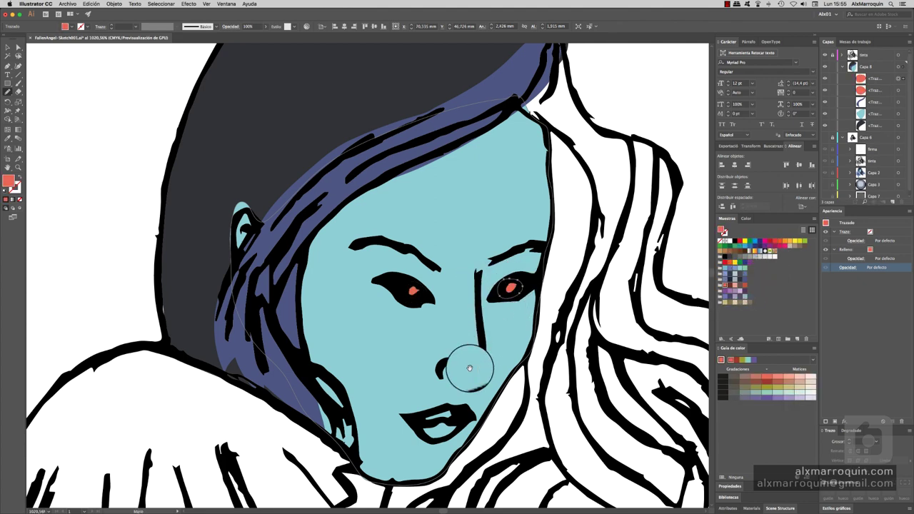
left_click_drag(469, 363, 472, 247)
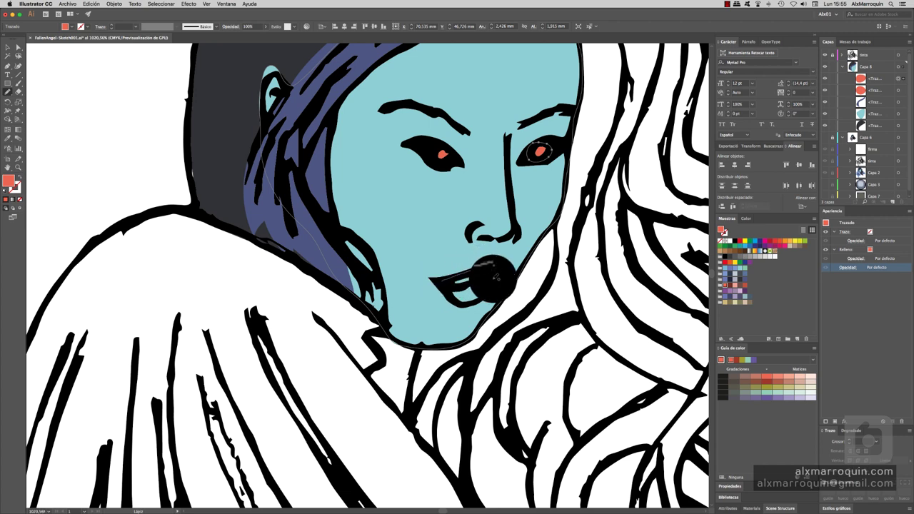
Fill the lips, trying purple, pink and salmon before settling on bright coral red
left_click_drag(444, 287, 490, 285)
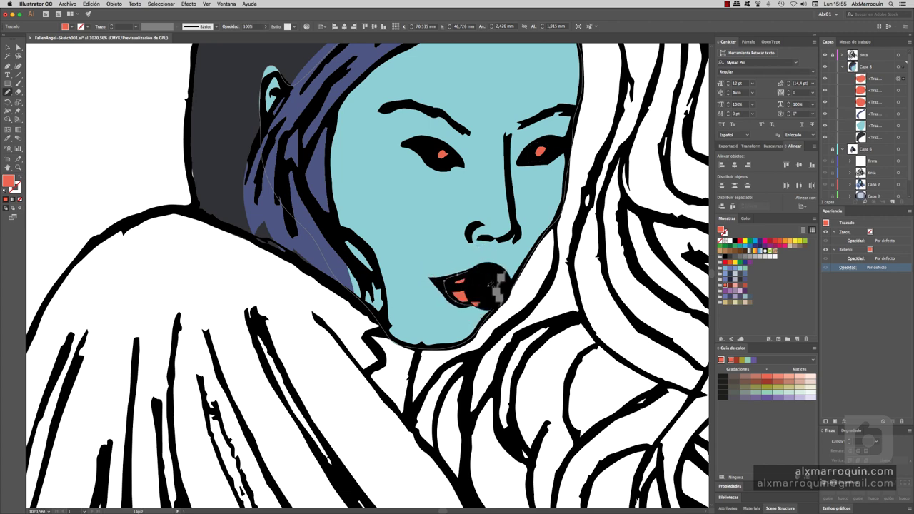
left_click(739, 292)
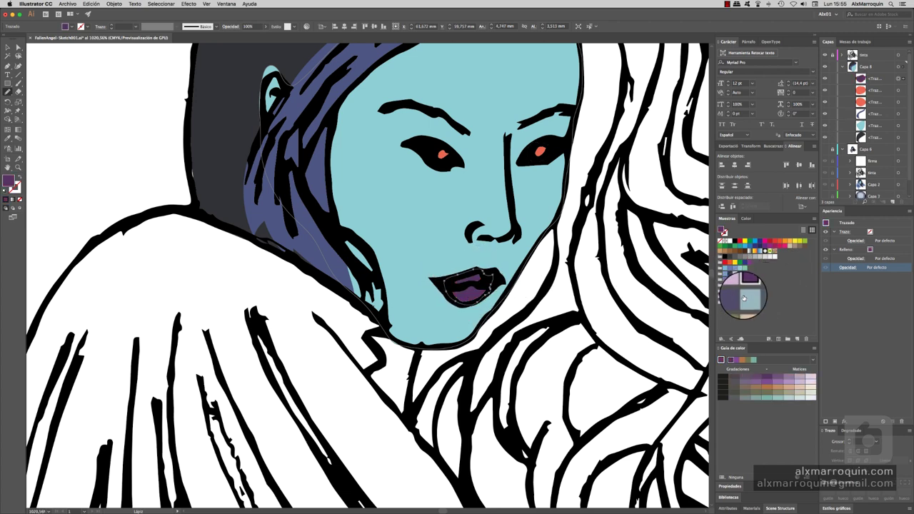
left_click(736, 285)
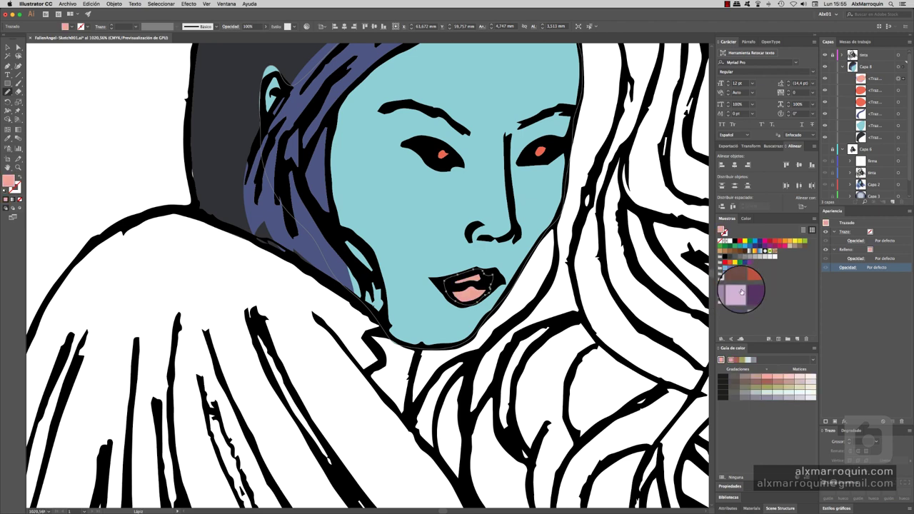
left_click(738, 281)
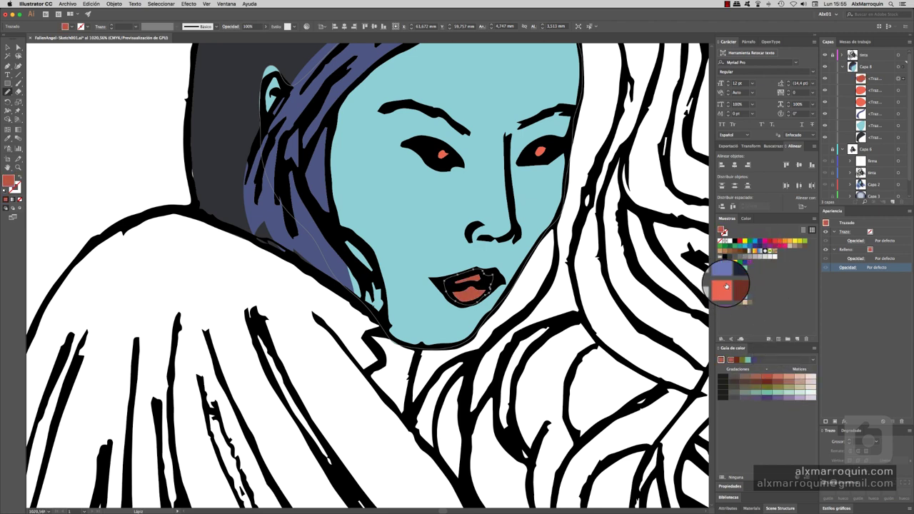
left_click(722, 292)
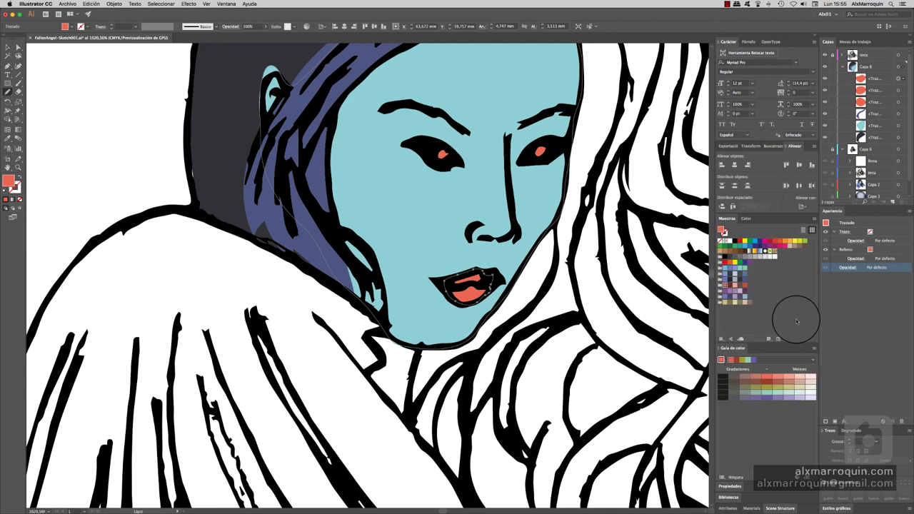
Mix a mauve lip colour with the sliders and open the Color Guide's harmony rules list
left_click(748, 218)
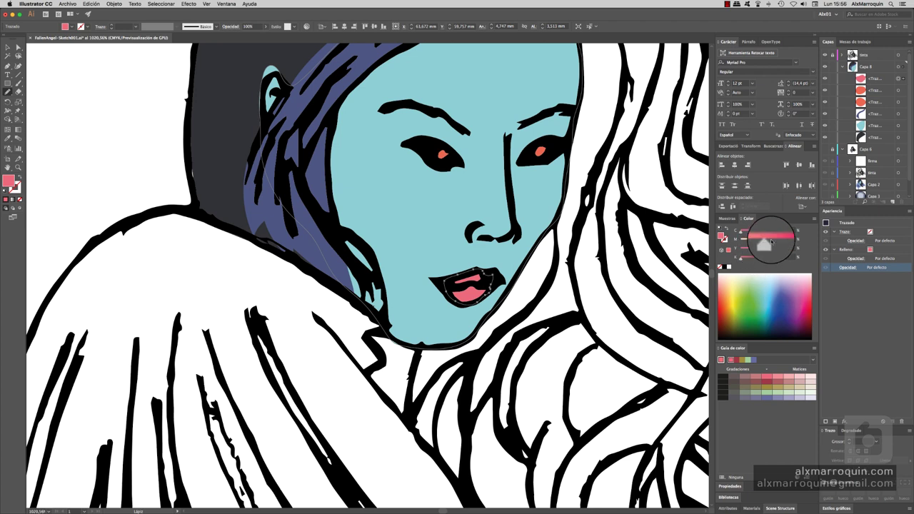
left_click_drag(769, 232, 758, 232)
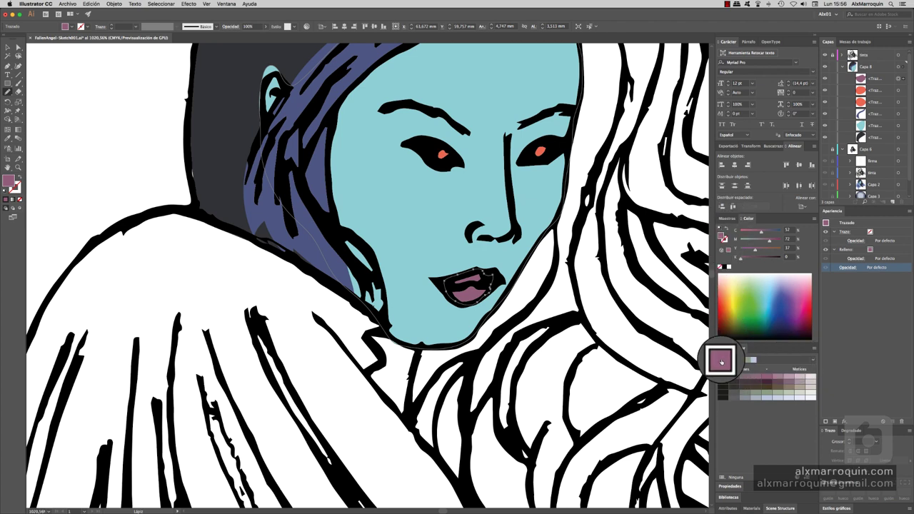
left_click(815, 349)
left_click(808, 359)
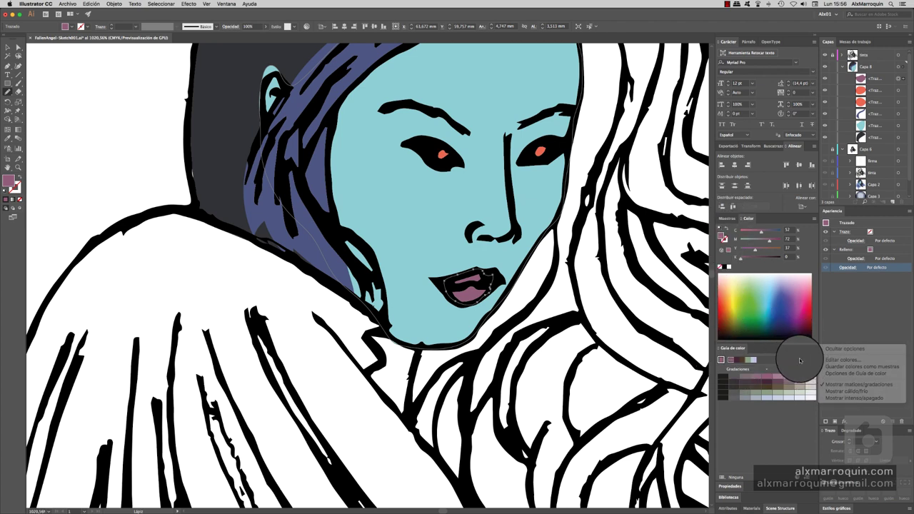
left_click(812, 359)
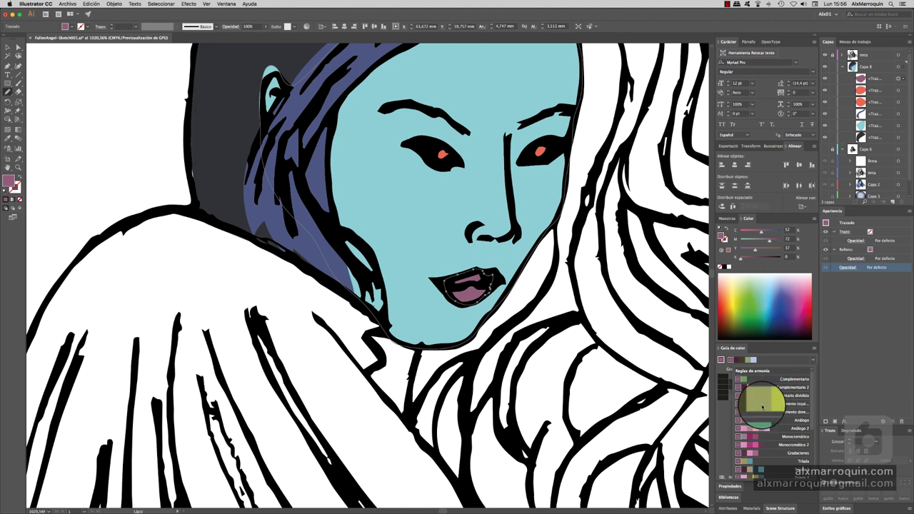
scroll(779, 414, "up", 3)
scroll(770, 407, "up", 3)
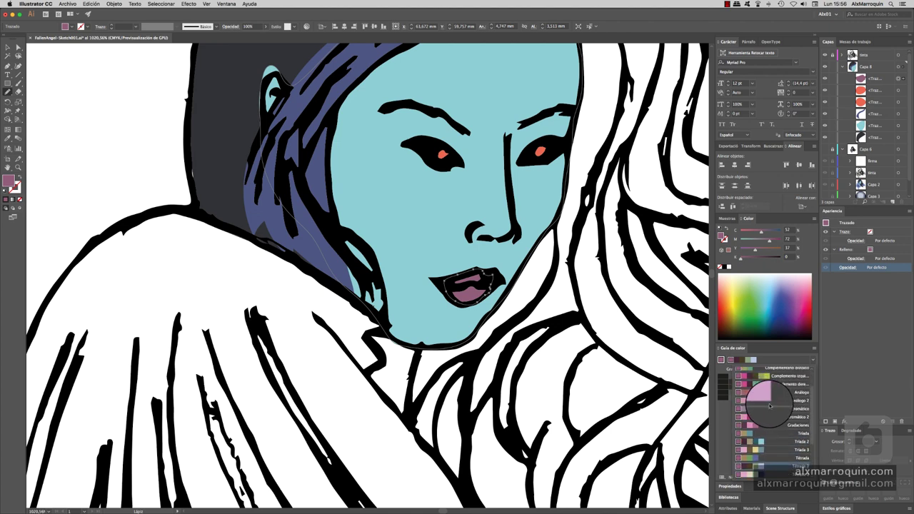
Choose a harmony rule with pink variations and apply its deep magenta swatch to the lips
left_click(774, 401)
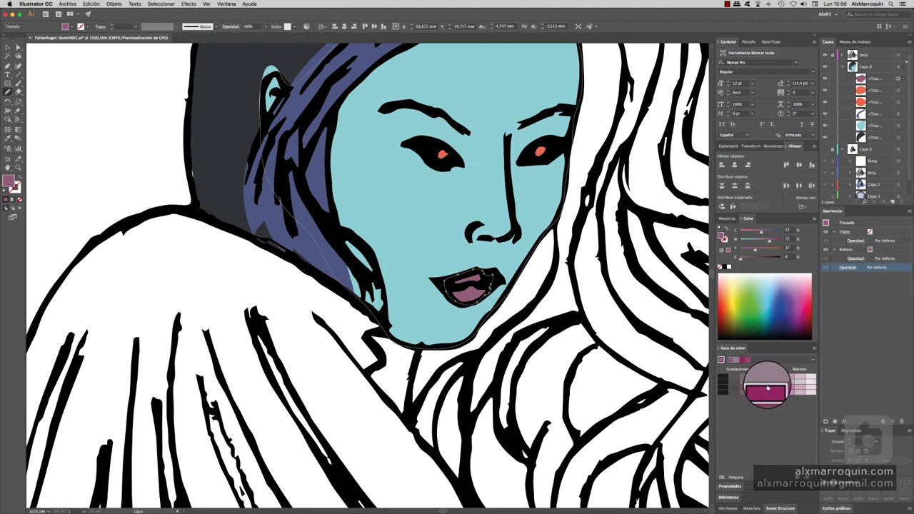
left_click(755, 380)
left_click(769, 390)
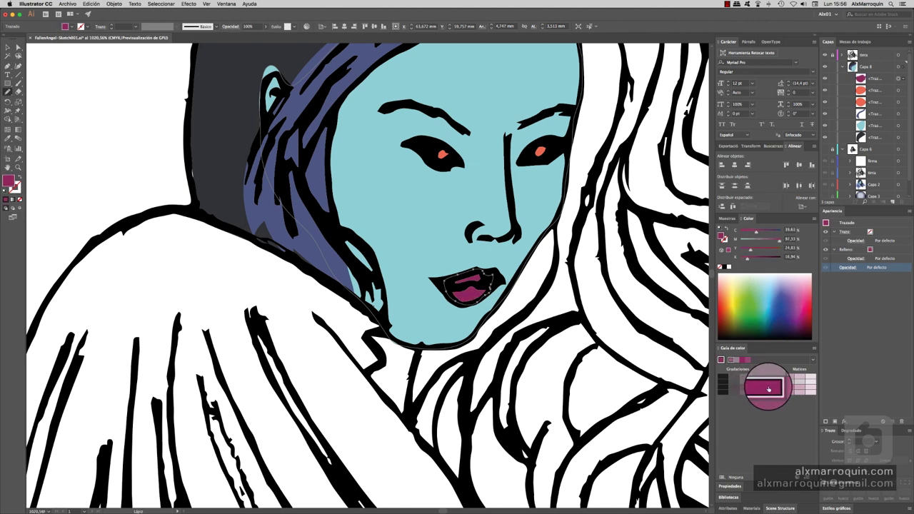
scroll(476, 302, "down", 5)
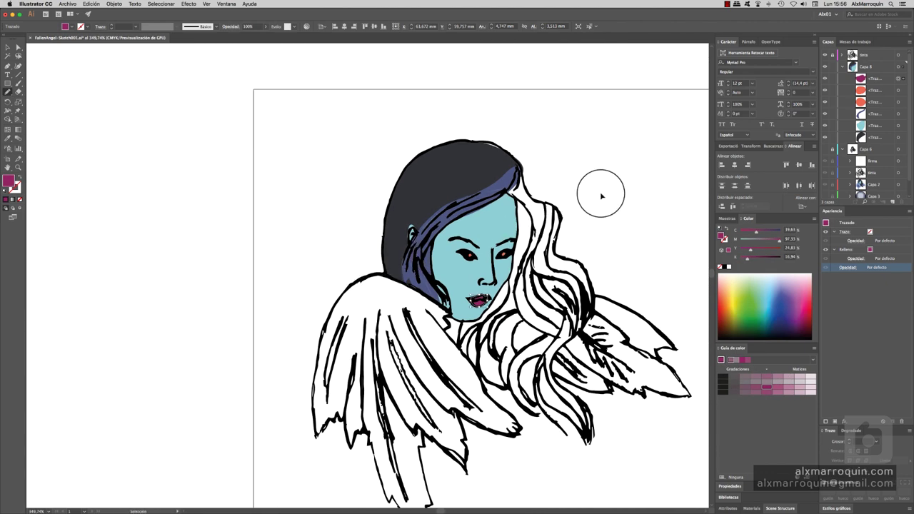
Paint a hairline band beside the face, sample the face teal onto it, then darken it
scroll(464, 257, "up", 2)
scroll(487, 255, "up", 2)
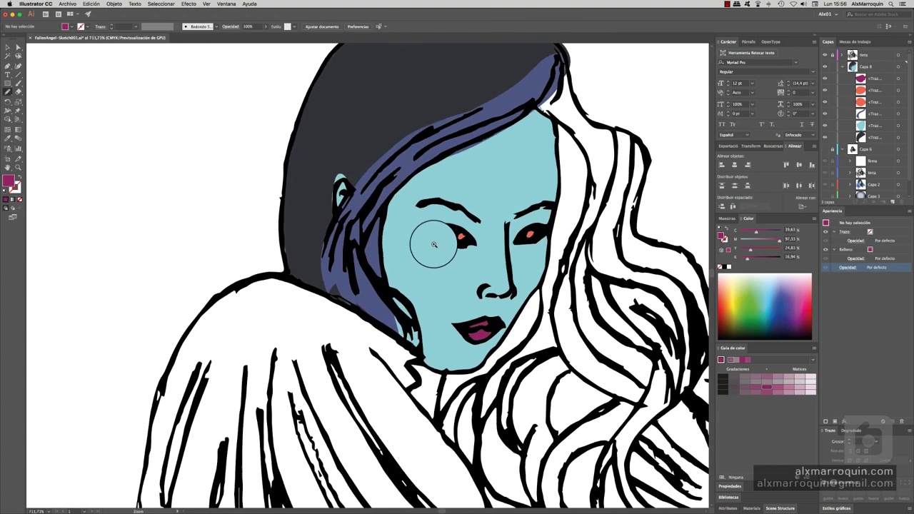
scroll(434, 244, "up", 2)
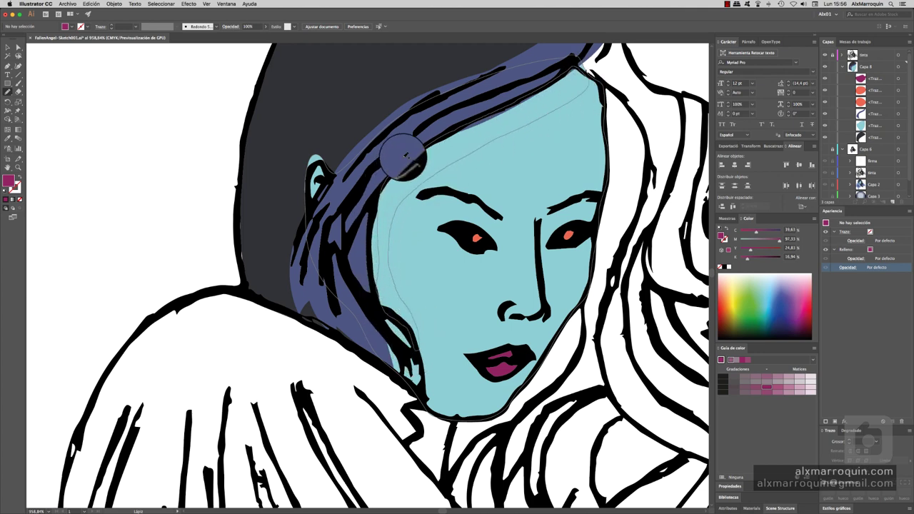
mouse_move(381, 264)
left_mouse_down()
mouse_move(398, 148)
mouse_move(371, 304)
mouse_move(413, 337)
left_mouse_up()
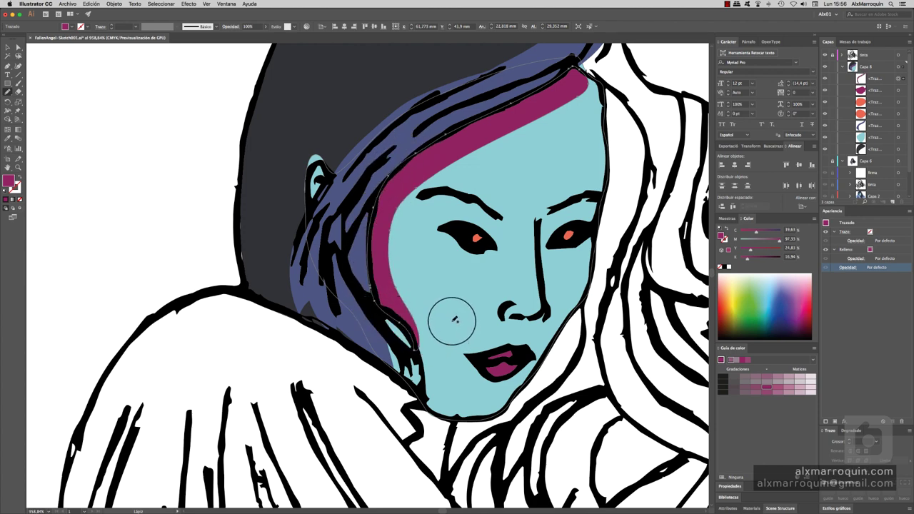
key("i")
left_click(458, 294)
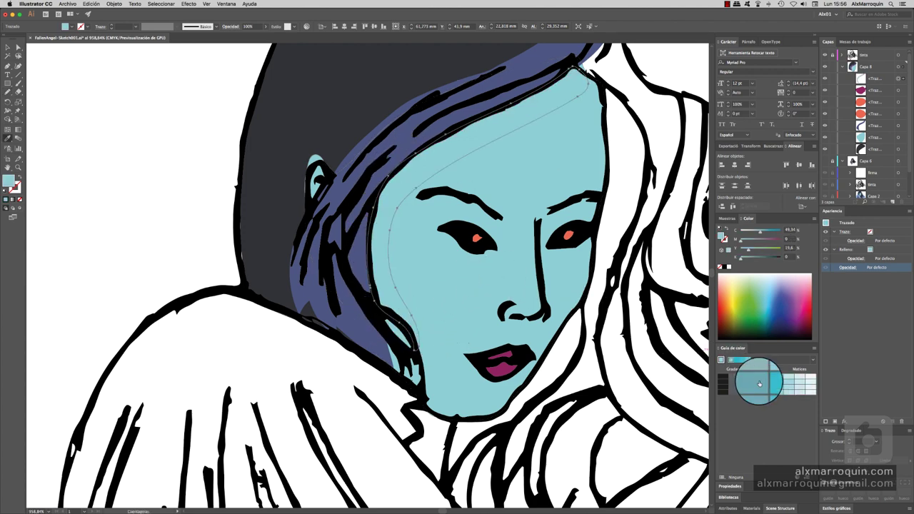
left_click(757, 385)
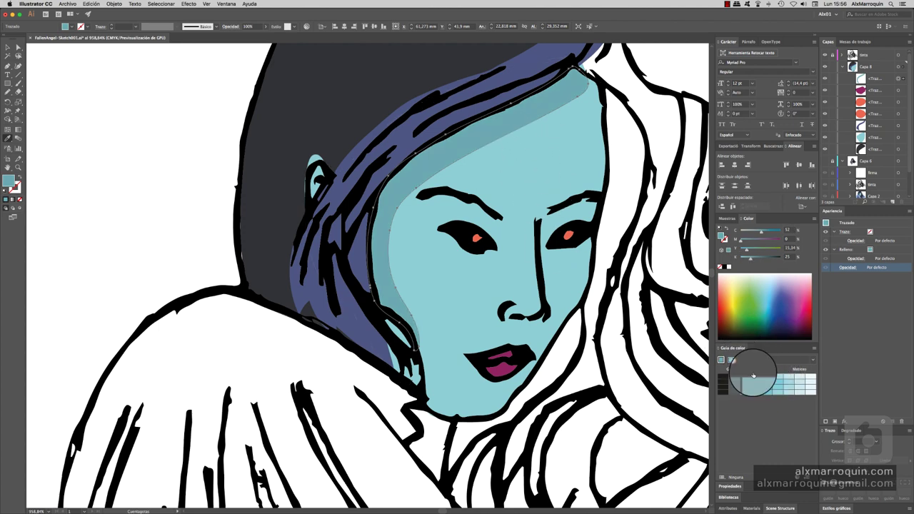
Deselect the band and reshape the strip path beside the ear
left_click(388, 259, "super")
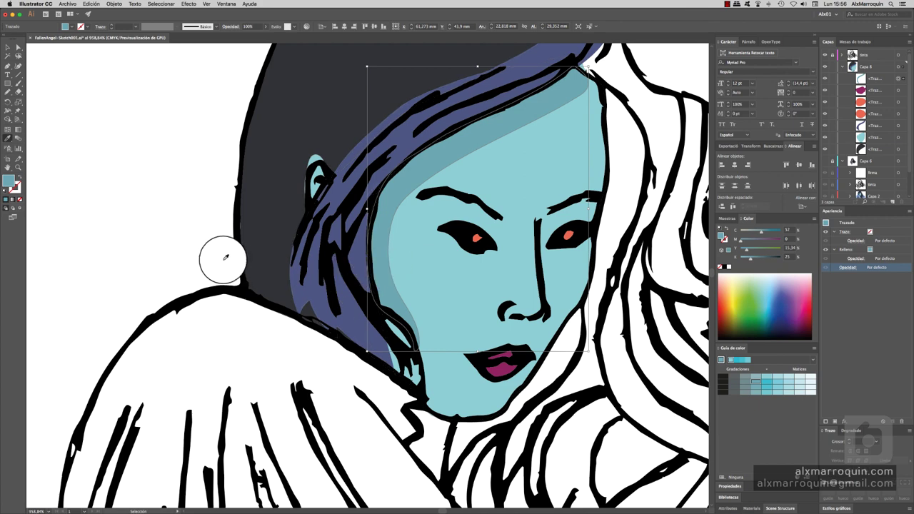
key("super+shift+a")
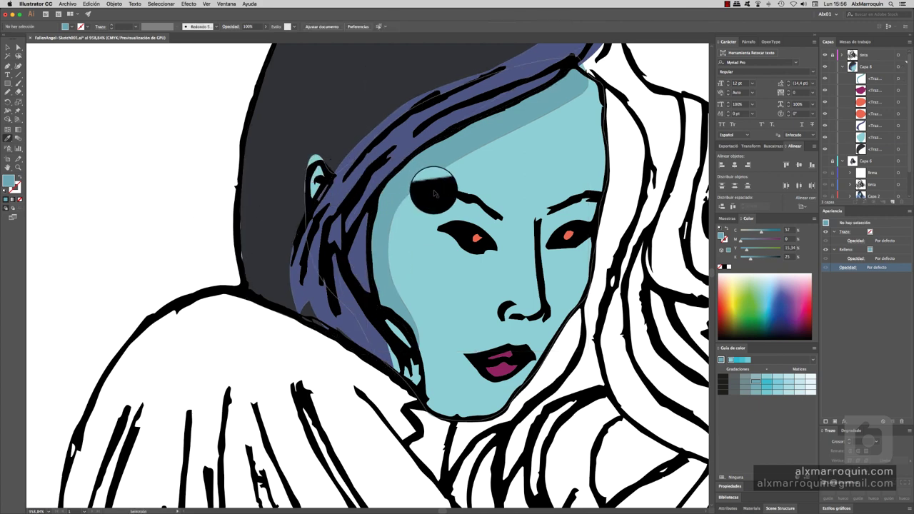
left_click(306, 203, "super")
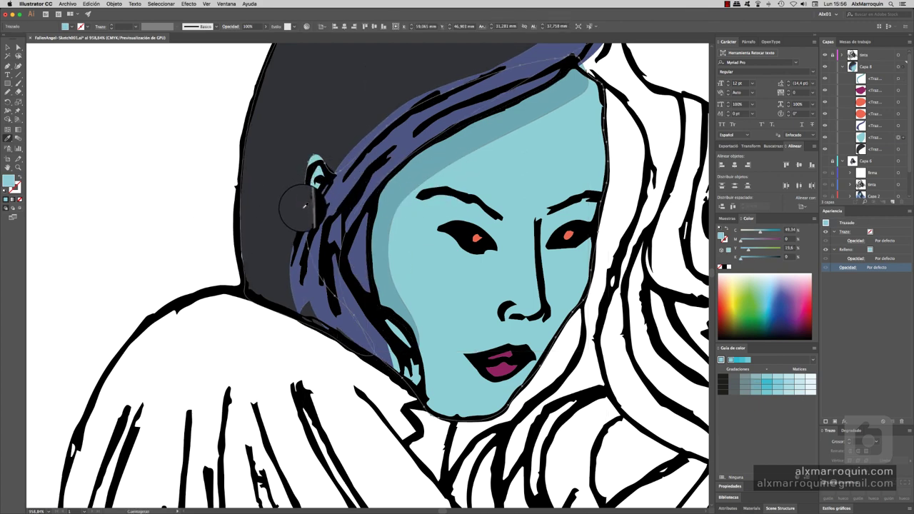
mouse_move(306, 203)
left_mouse_down()
mouse_move(323, 163)
mouse_move(373, 204)
left_mouse_up()
Select the purple hair shape and paint onto it beside the face and chin
left_click_drag(461, 306, 431, 306)
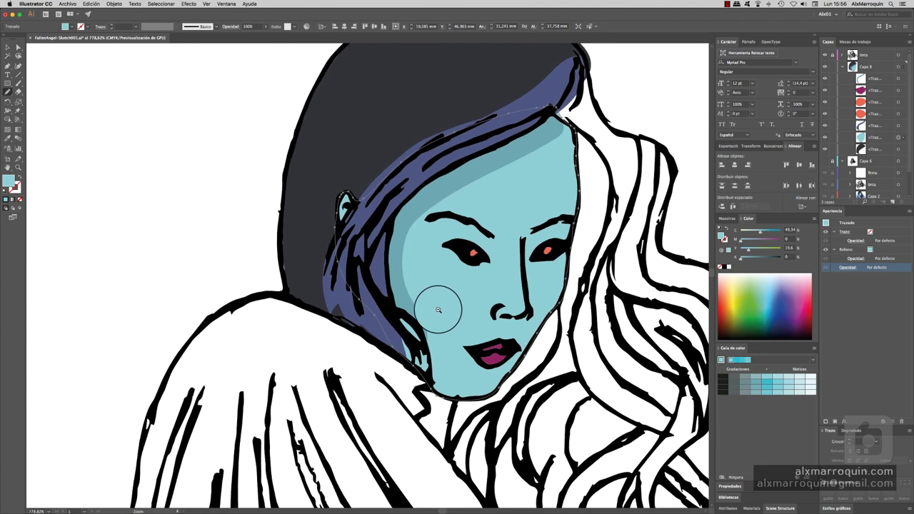
left_click(373, 309, "super")
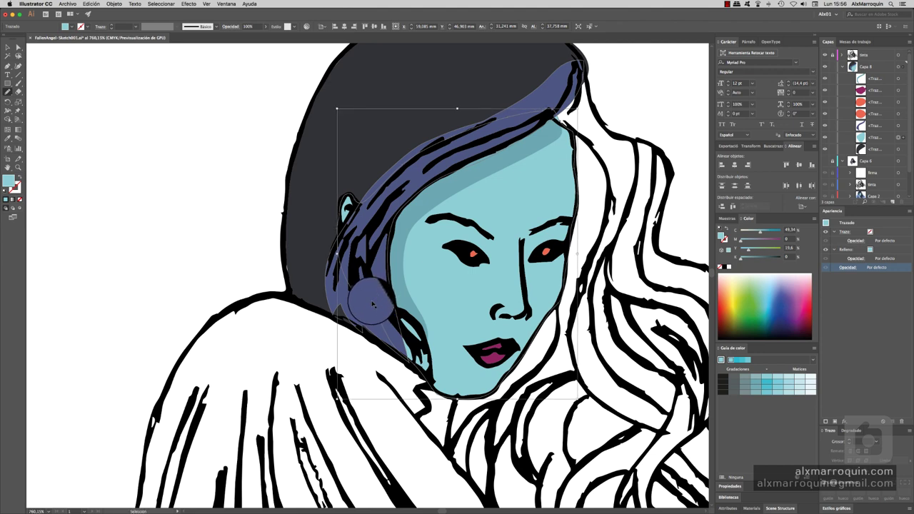
mouse_move(372, 304)
left_mouse_down()
mouse_move(408, 285)
mouse_move(393, 294)
mouse_move(427, 337)
left_mouse_up()
left_click_drag(433, 371, 413, 363)
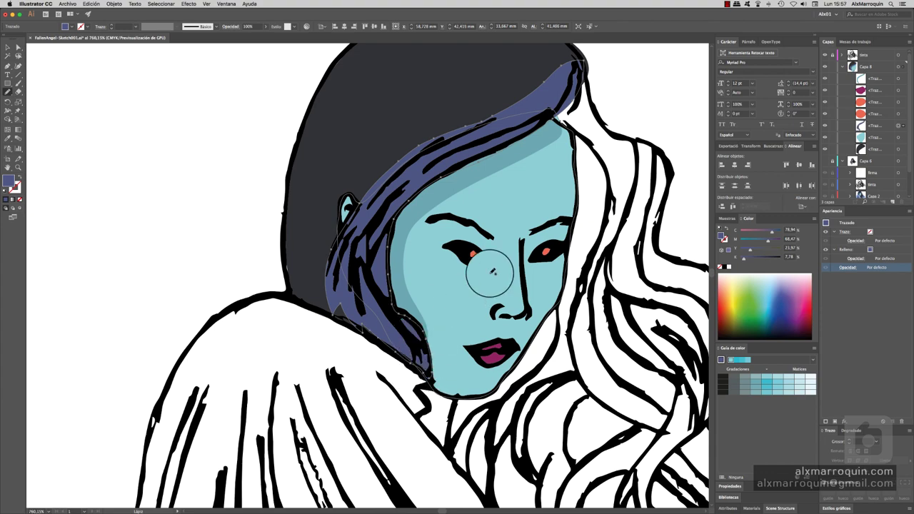
mouse_move(518, 300)
left_mouse_down()
mouse_move(532, 314)
mouse_move(509, 307)
left_mouse_up()
Undo the stray black stroke over the nose
scroll(534, 321, "down", 5)
scroll(489, 291, "up", 4)
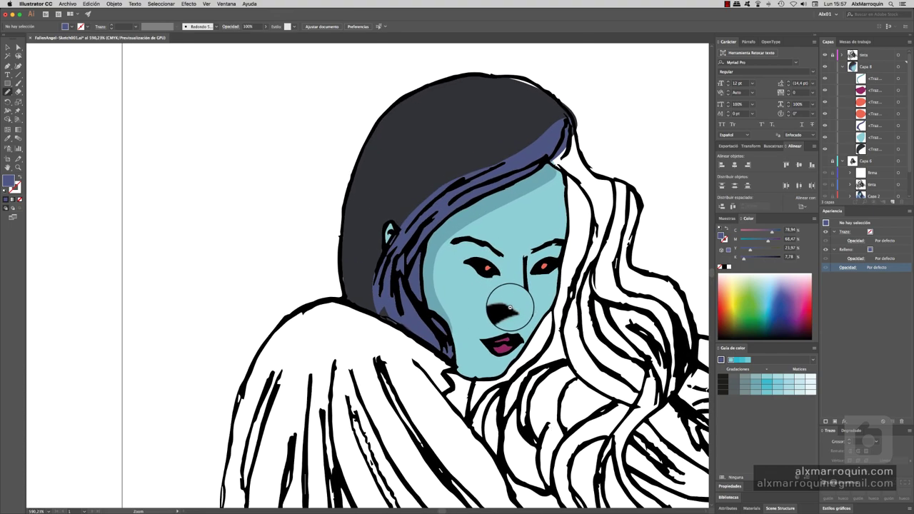
key("ctrl+z")
Recentre the view on the face and save FallenAngel-Sketch001.ai
scroll(473, 322, "down", 3)
scroll(476, 309, "up", 1)
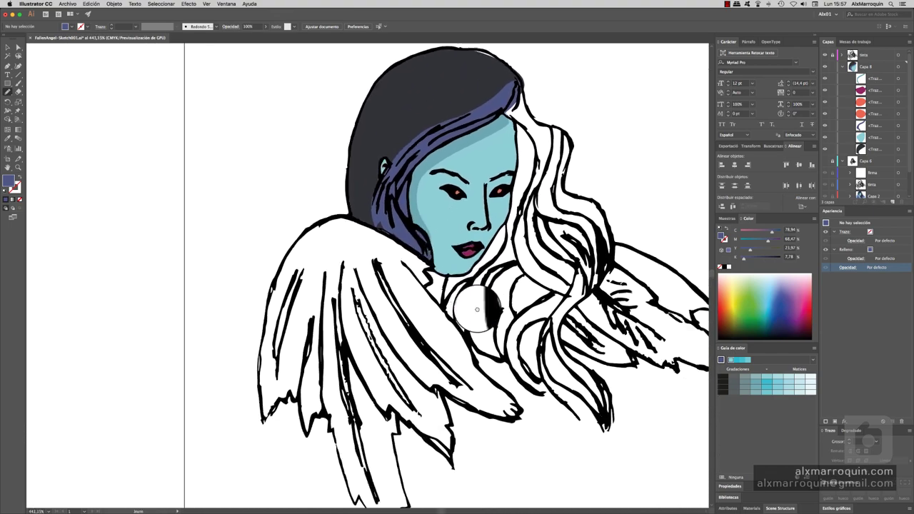
scroll(466, 358, "up", 2)
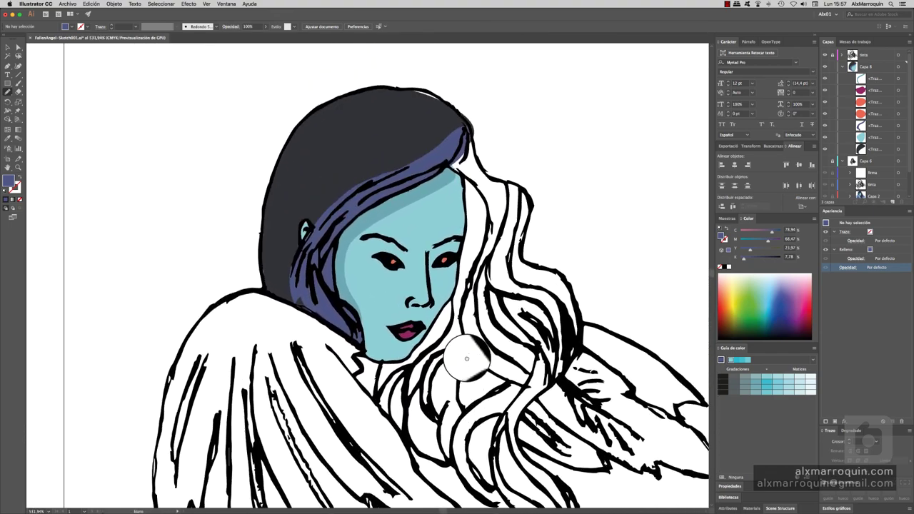
left_click_drag(466, 359, 475, 333)
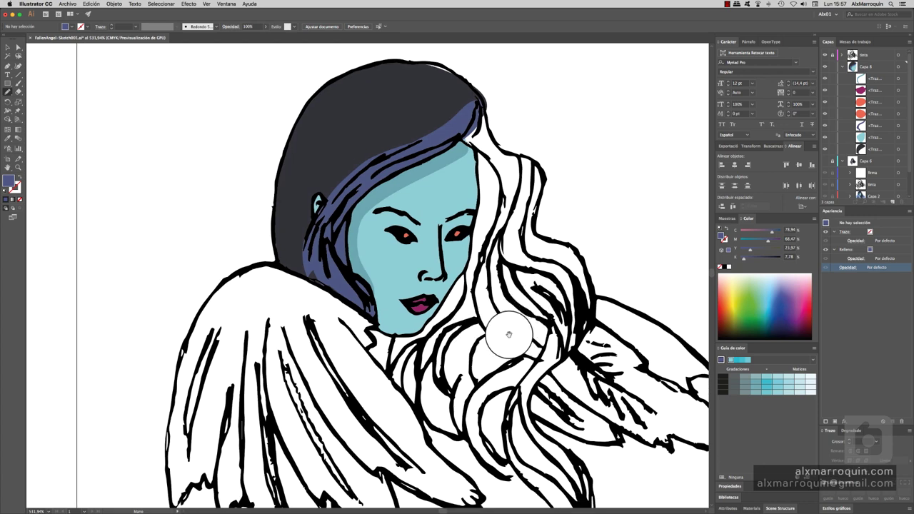
left_click_drag(518, 314, 457, 345)
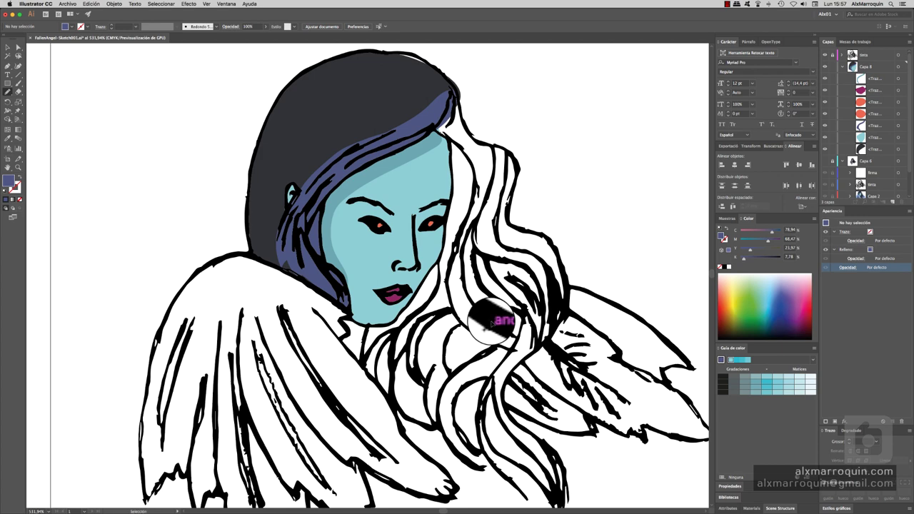
key("super+s")
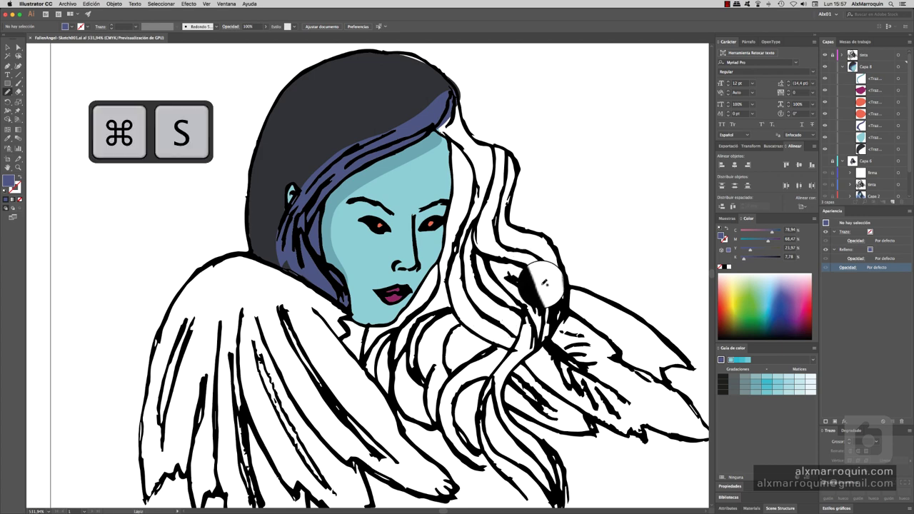
Collapse the layer, show the coloured illustration layer, and zoom out to the full sunburst artboard
left_click(841, 68)
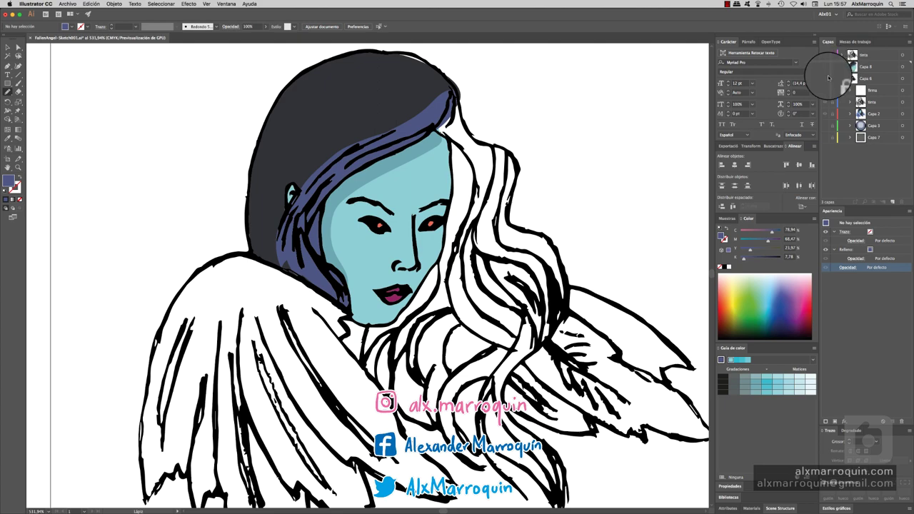
left_click(825, 77)
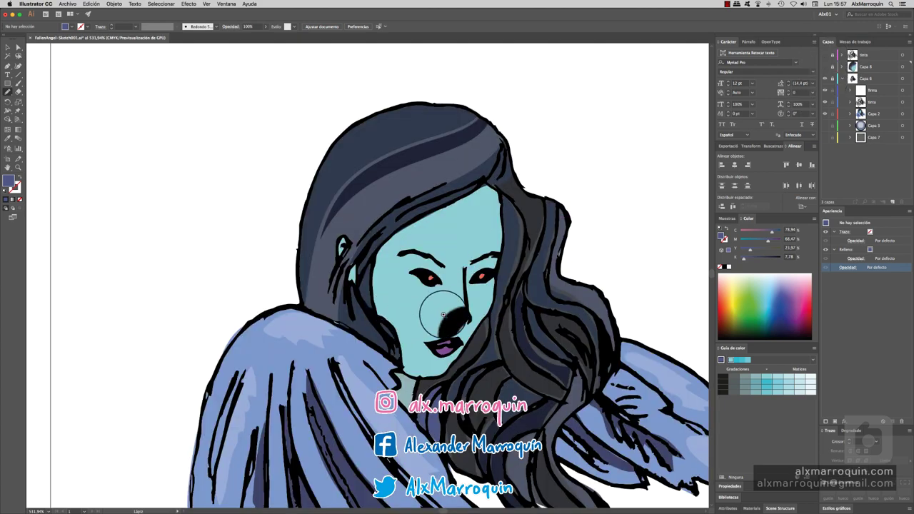
scroll(443, 314, "down", 2)
left_click(825, 125)
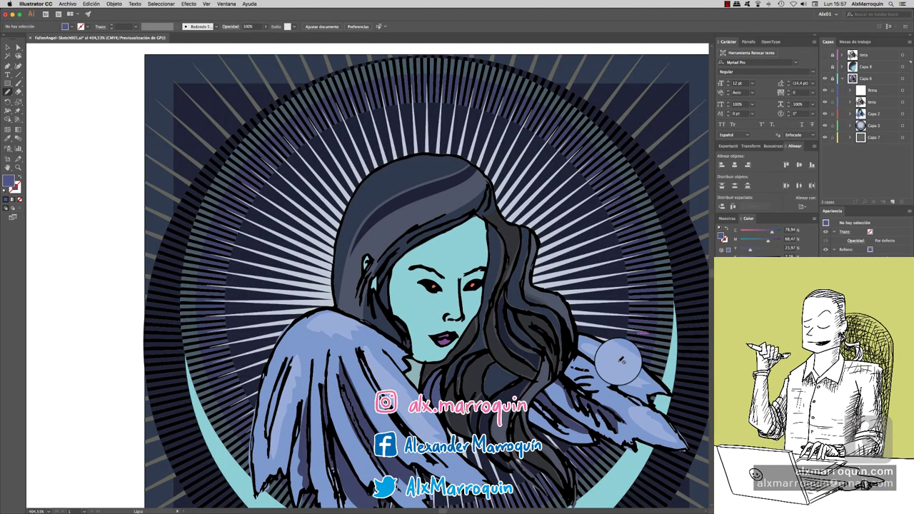
scroll(620, 360, "down", 1)
scroll(600, 321, "down", 1)
scroll(564, 214, "down", 2)
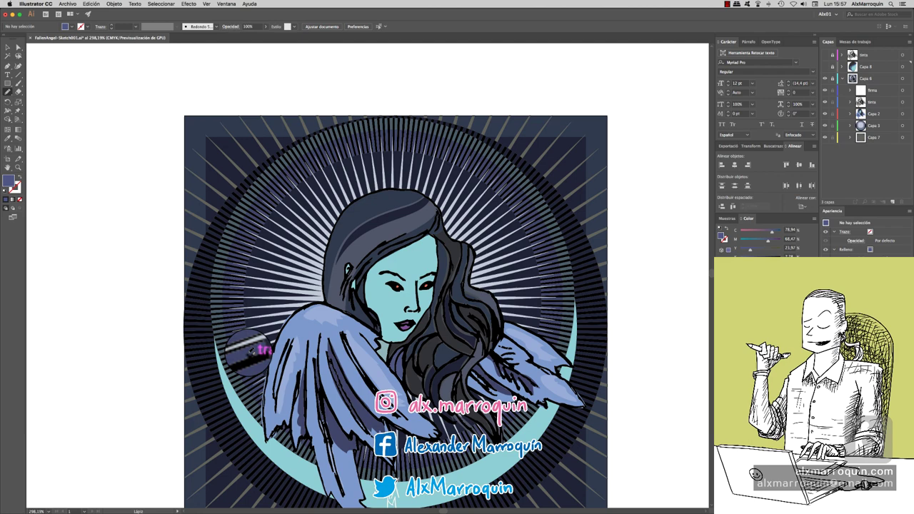
scroll(377, 296, "down", 3)
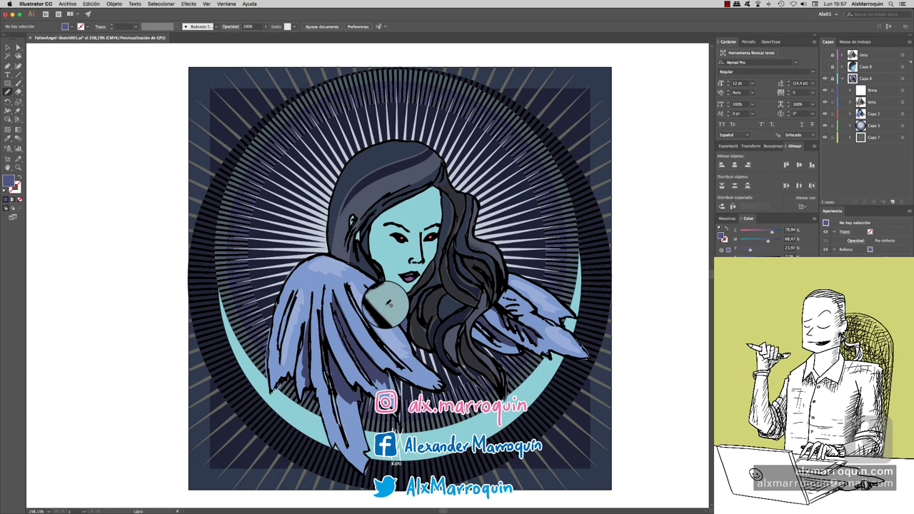